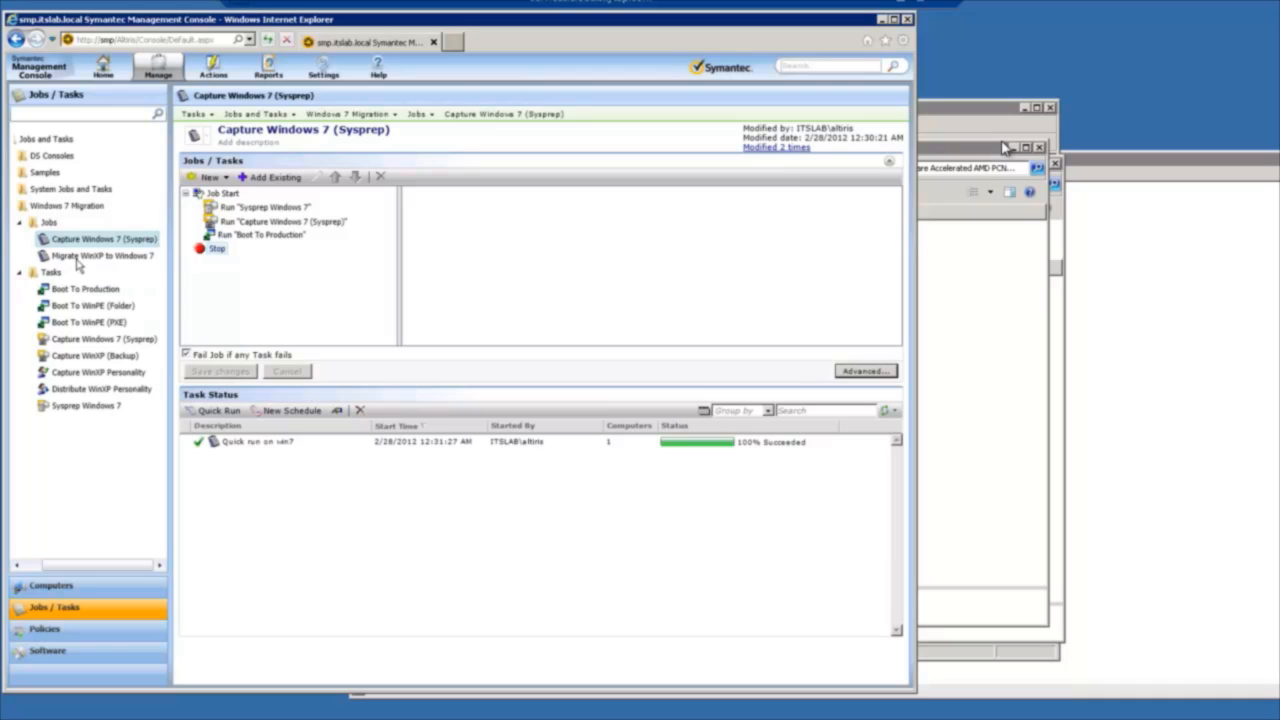
Open Driver Database Management in the Deployment and Migration settings.
{"action": "left_click", "coordinate": [322, 66]}
{"action": "left_click", "coordinate": [338, 96]}
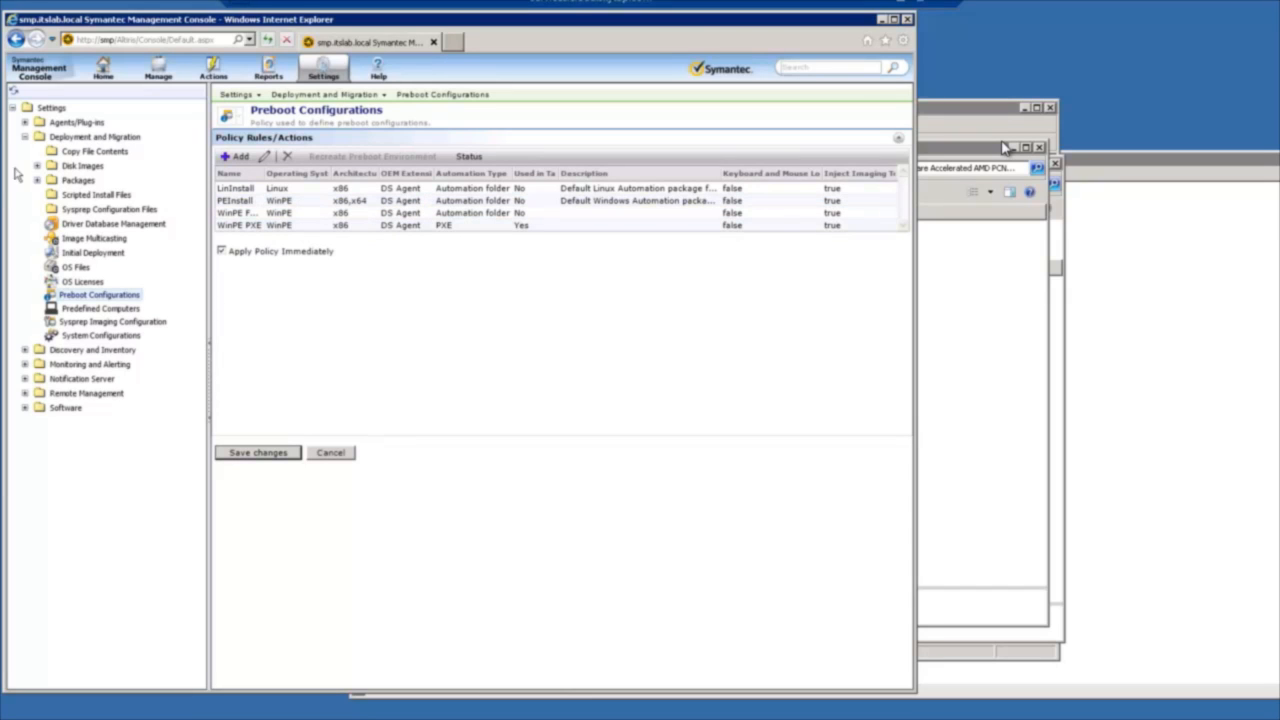
{"action": "left_click", "coordinate": [97, 226]}
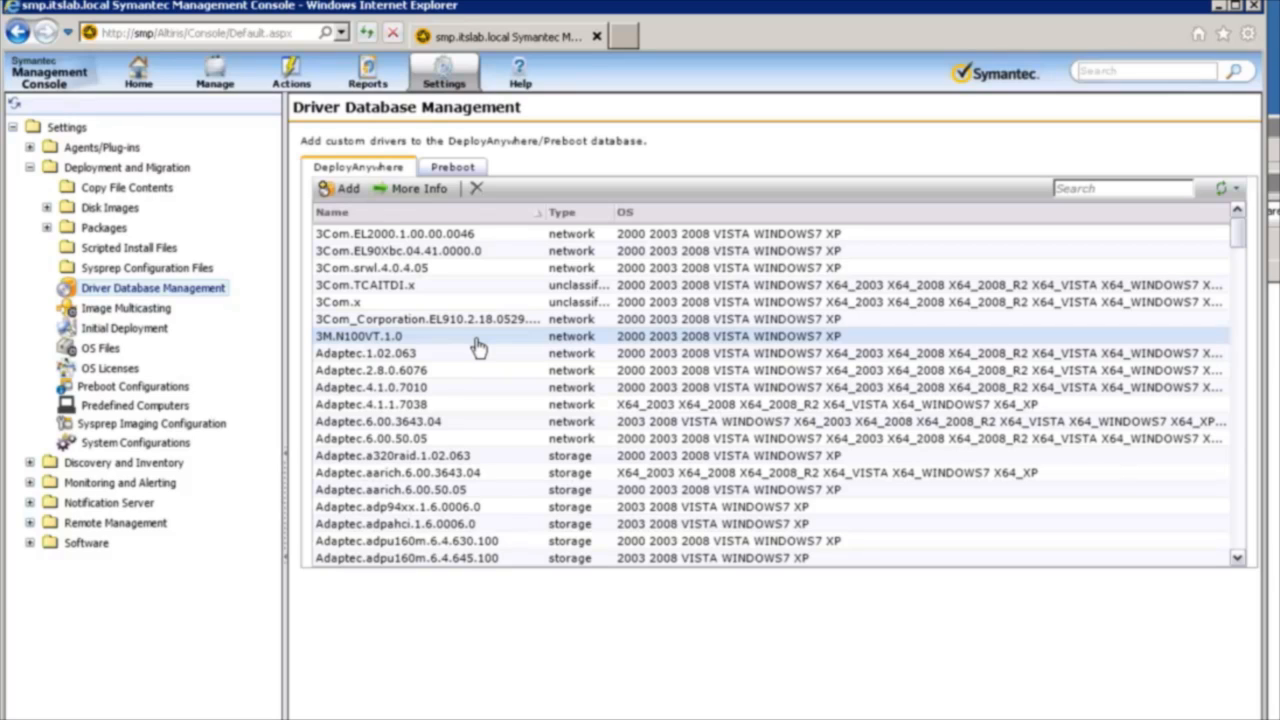
{"action": "left_click", "coordinate": [571, 287]}
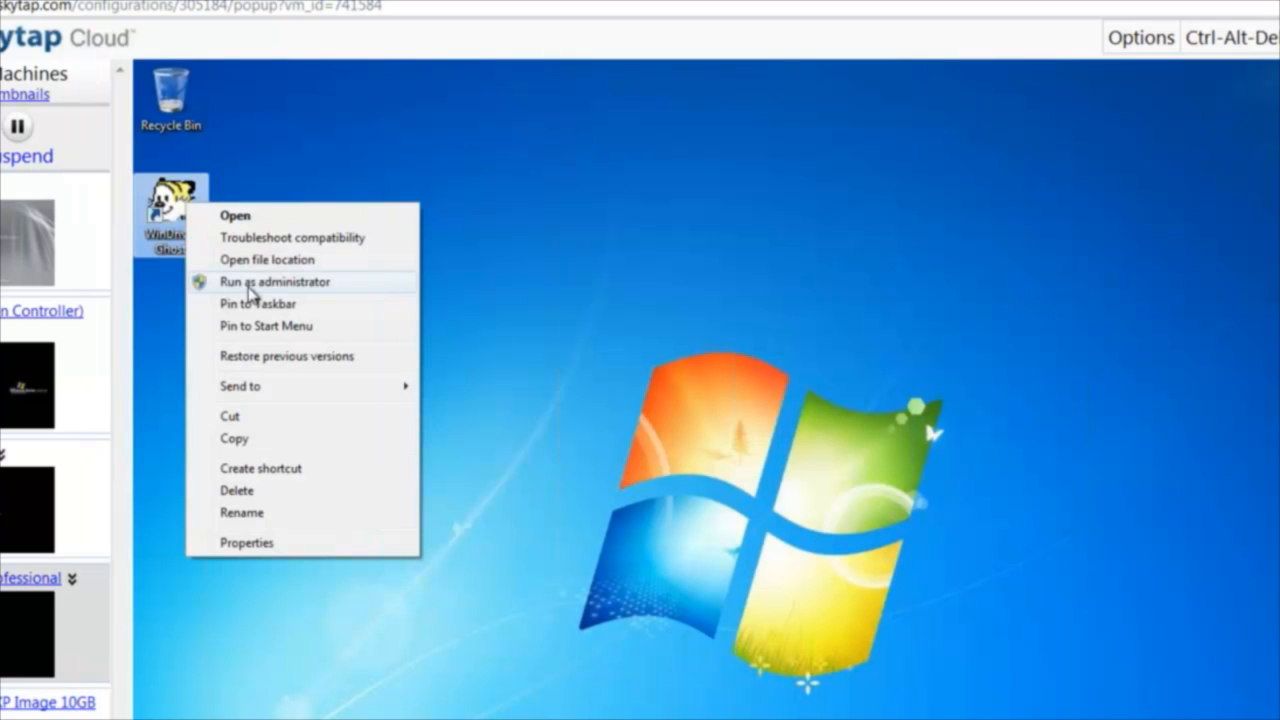
Switch to the Windows 7 machine, fast-collect its drivers with WinDriver Ghost, and inspect the LSI Adapter, Ultra320 SCSI 2000 series driver.
{"action": "left_click", "coordinate": [250, 285]}
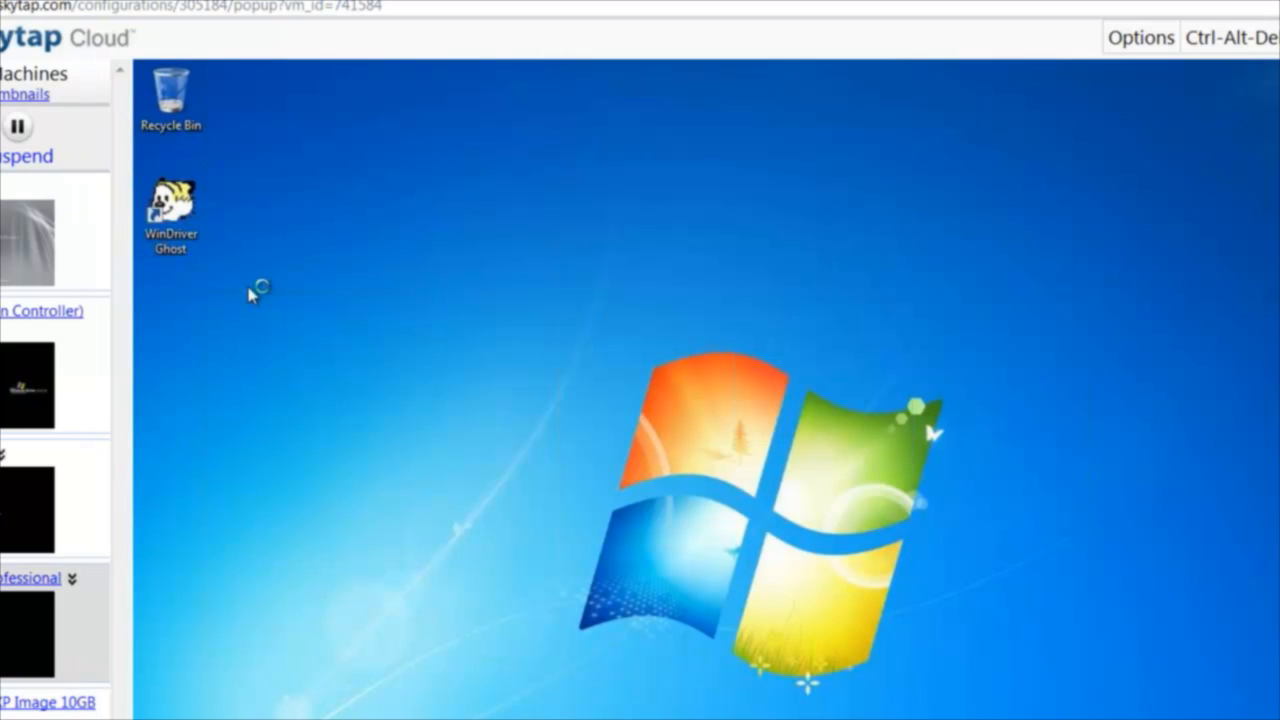
{"action": "left_click", "coordinate": [838, 530]}
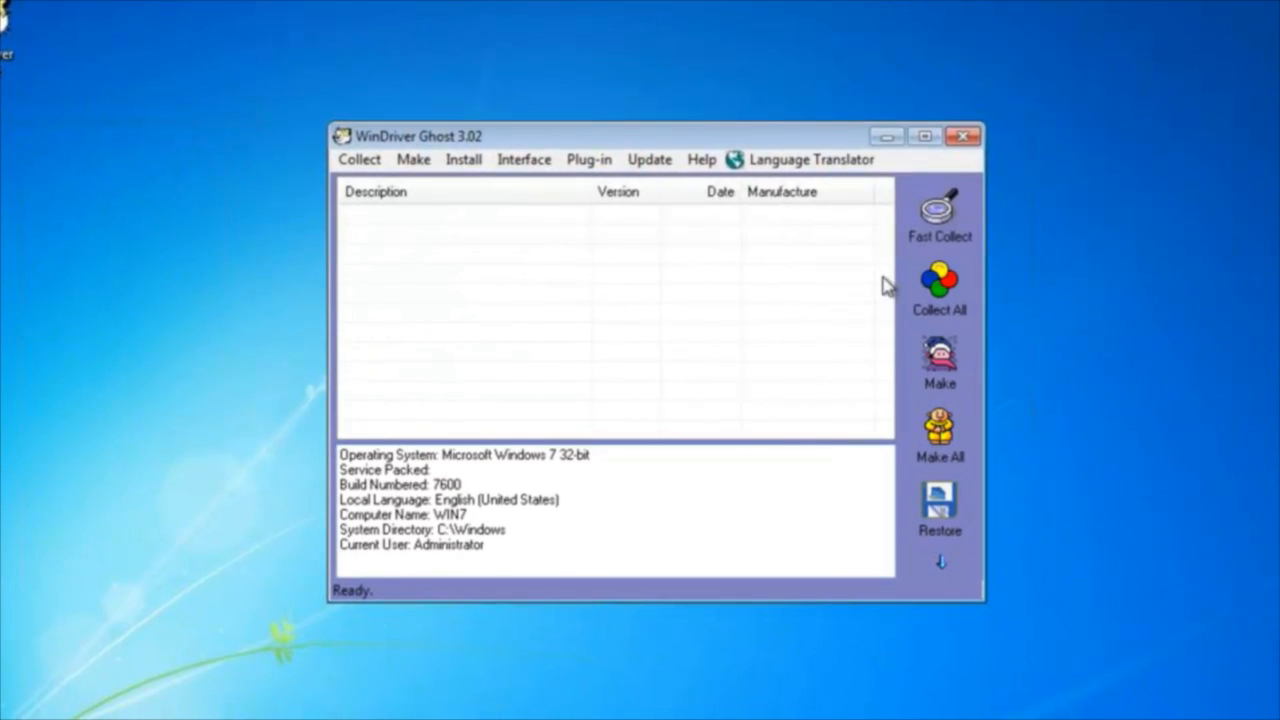
{"action": "left_click", "coordinate": [945, 232]}
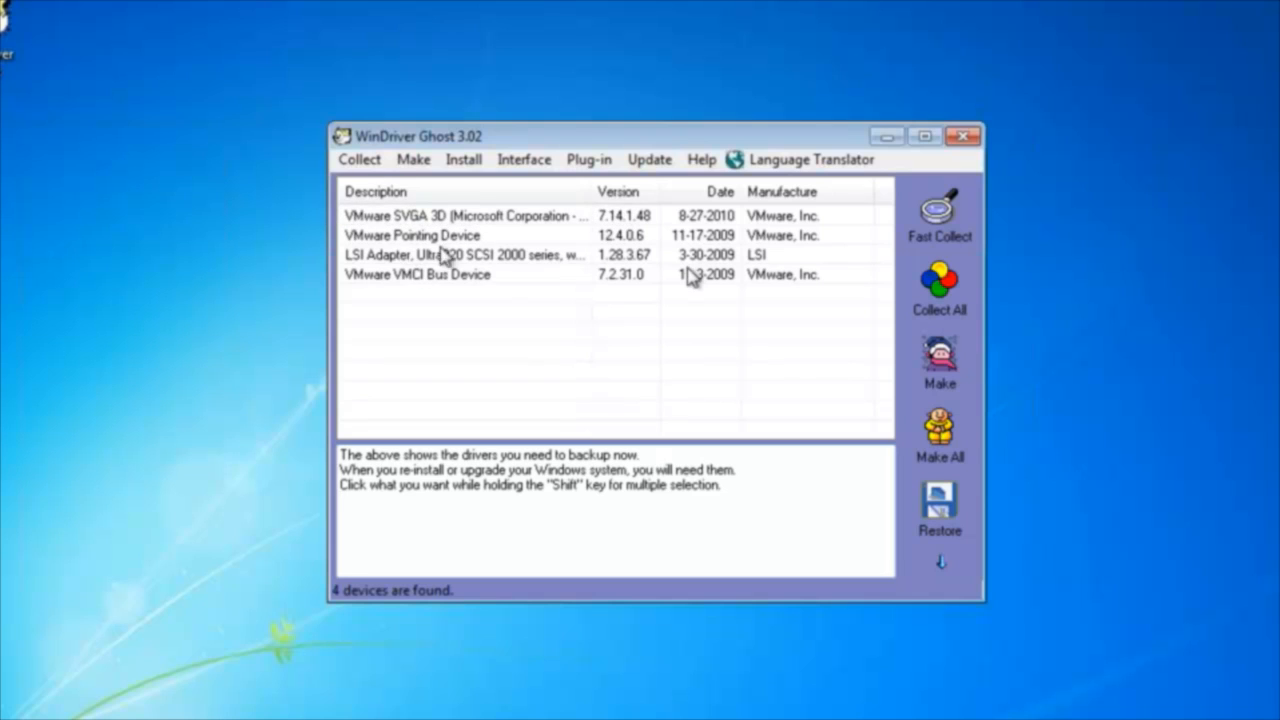
{"action": "left_click", "coordinate": [519, 255]}
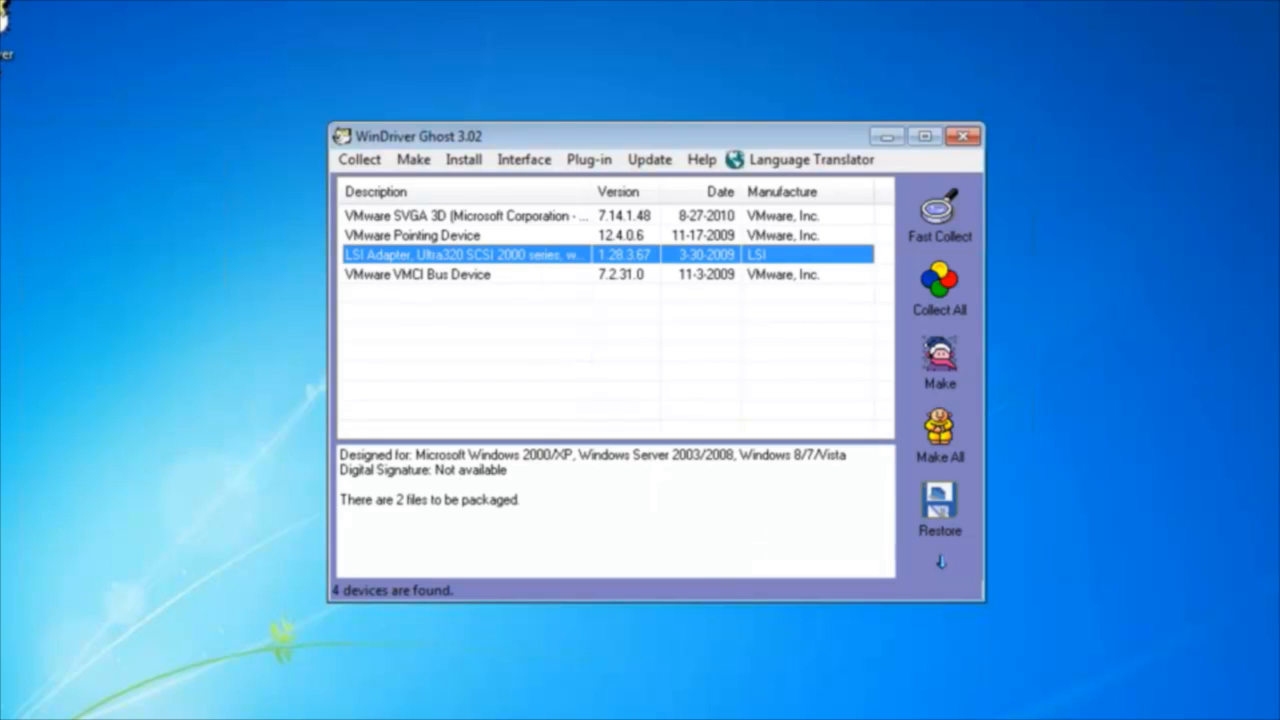
{"action": "left_click", "coordinate": [958, 140]}
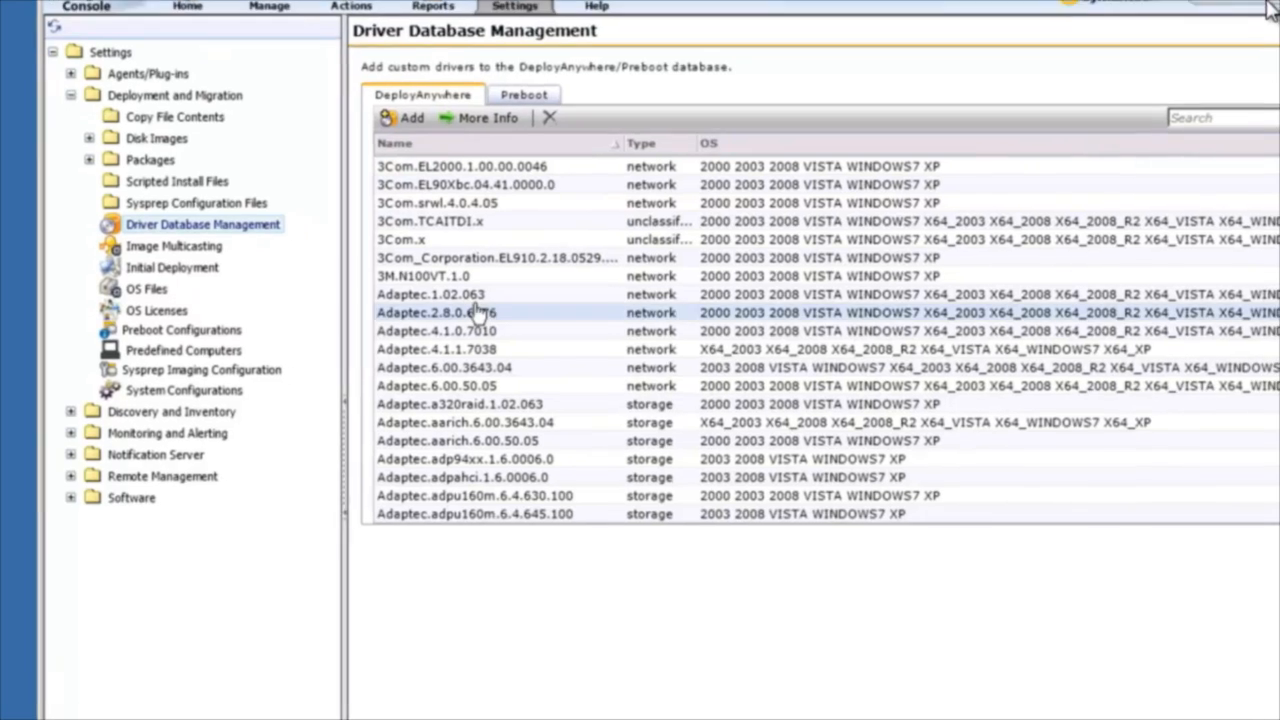
Try to add the driver from the NSCap\Drivers\VMware Accelerated AMD PCNet Adapter folder to the DeployAnywhere database.
{"action": "left_click", "coordinate": [334, 77]}
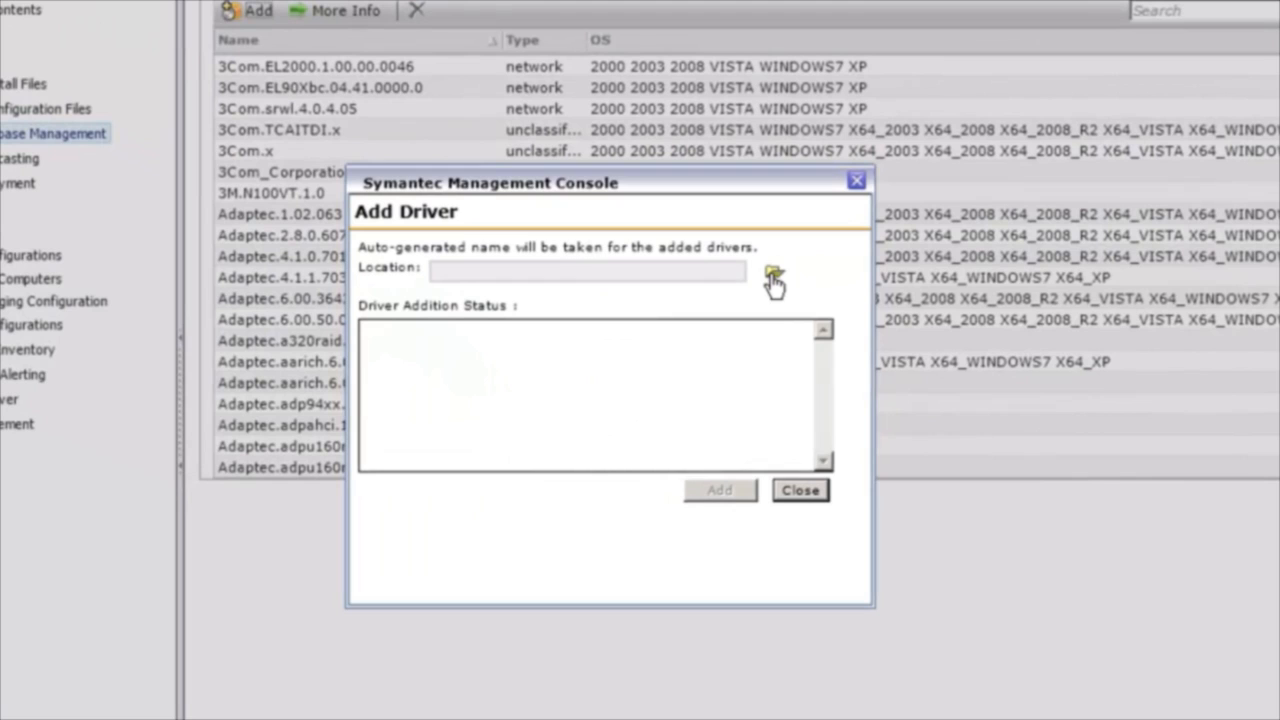
{"action": "left_click", "coordinate": [773, 274]}
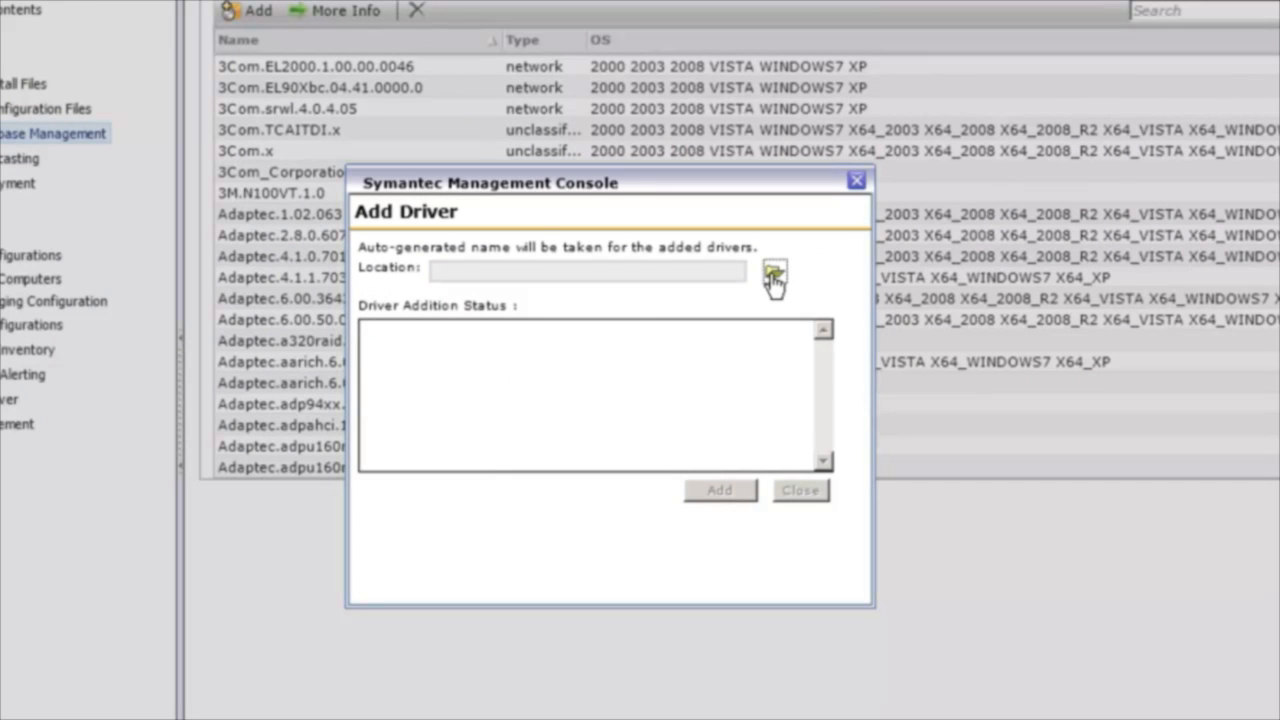
{"action": "left_click", "coordinate": [485, 390]}
{"action": "left_click", "coordinate": [575, 148]}
{"action": "double_click", "coordinate": [575, 148]}
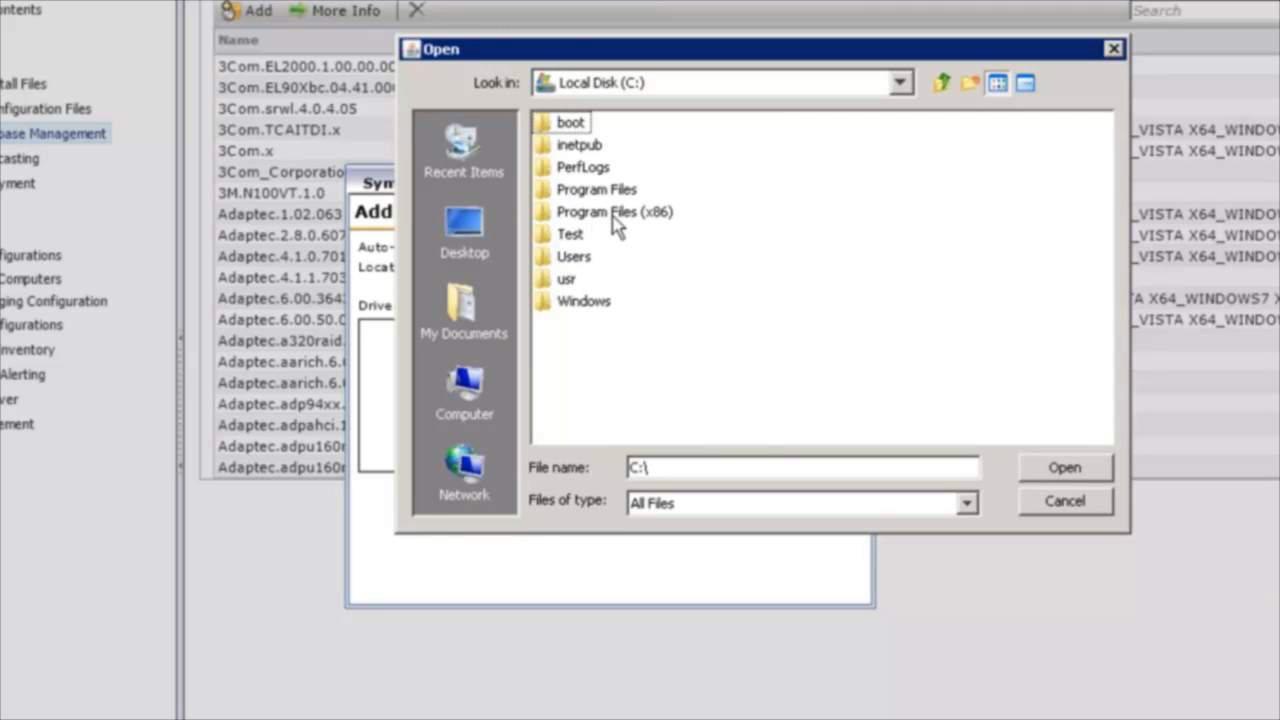
{"action": "double_click", "coordinate": [597, 191]}
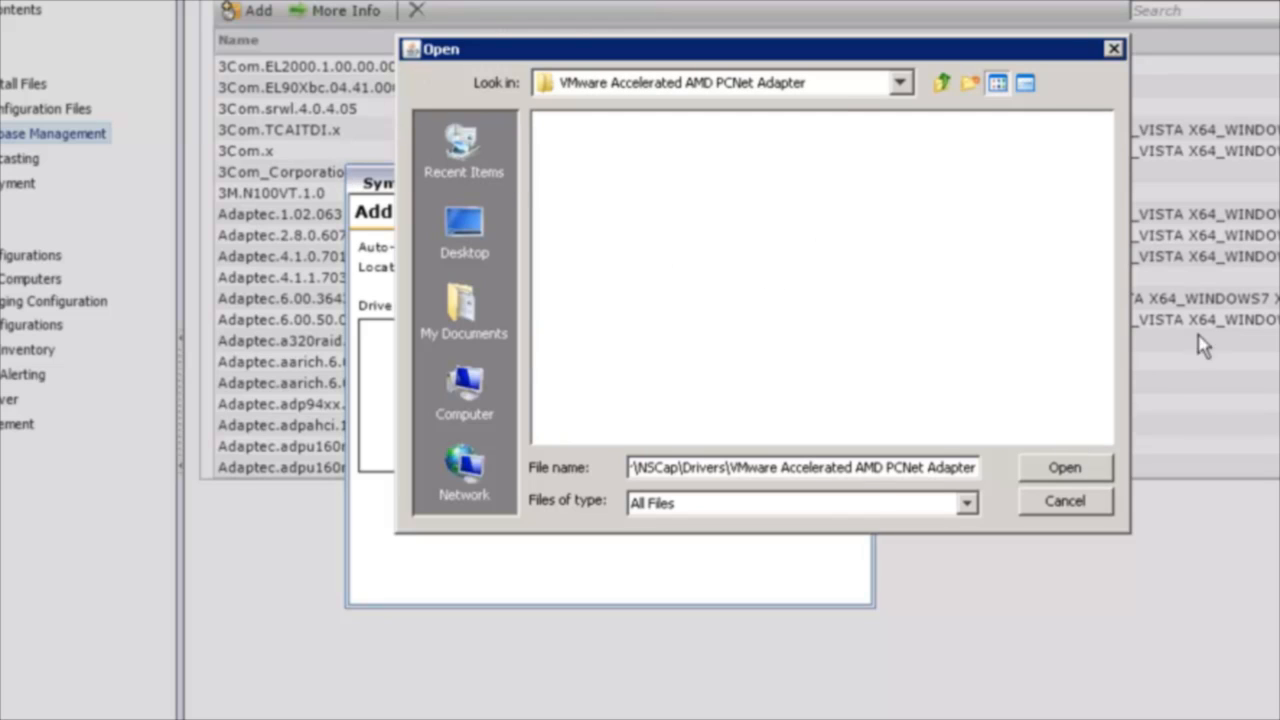
{"action": "left_click", "coordinate": [1063, 470]}
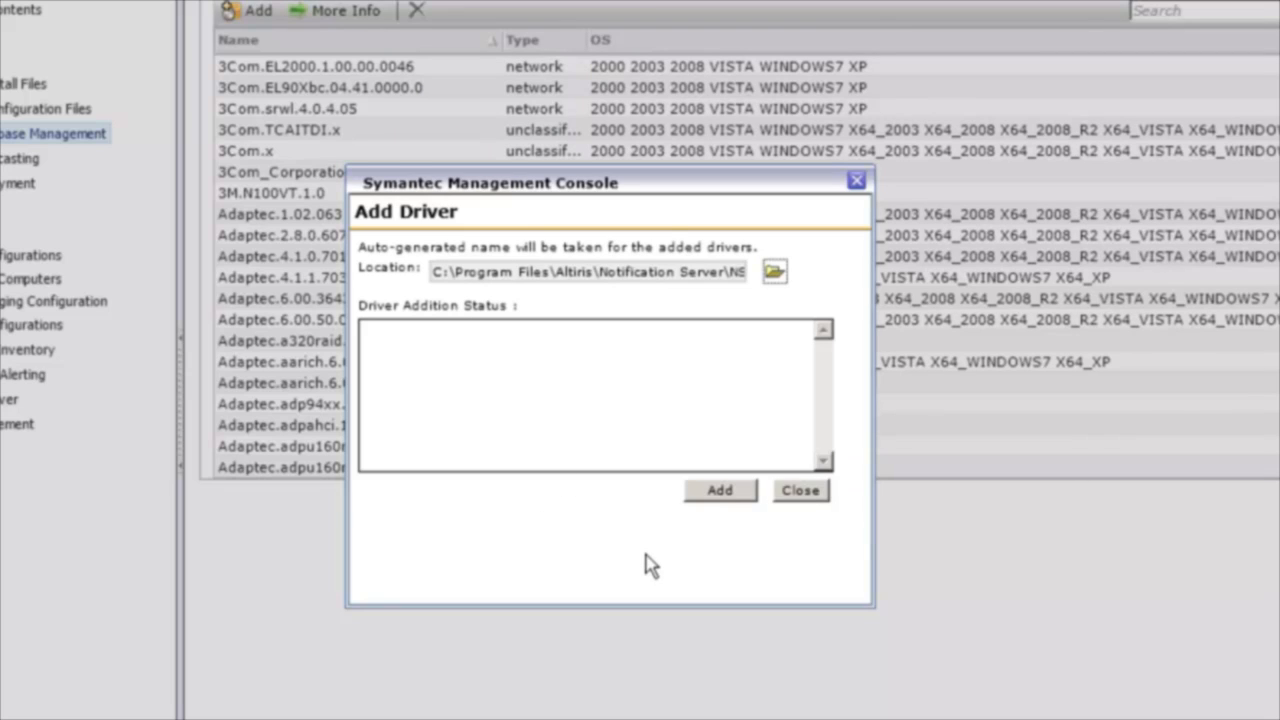
{"action": "left_click", "coordinate": [735, 494]}
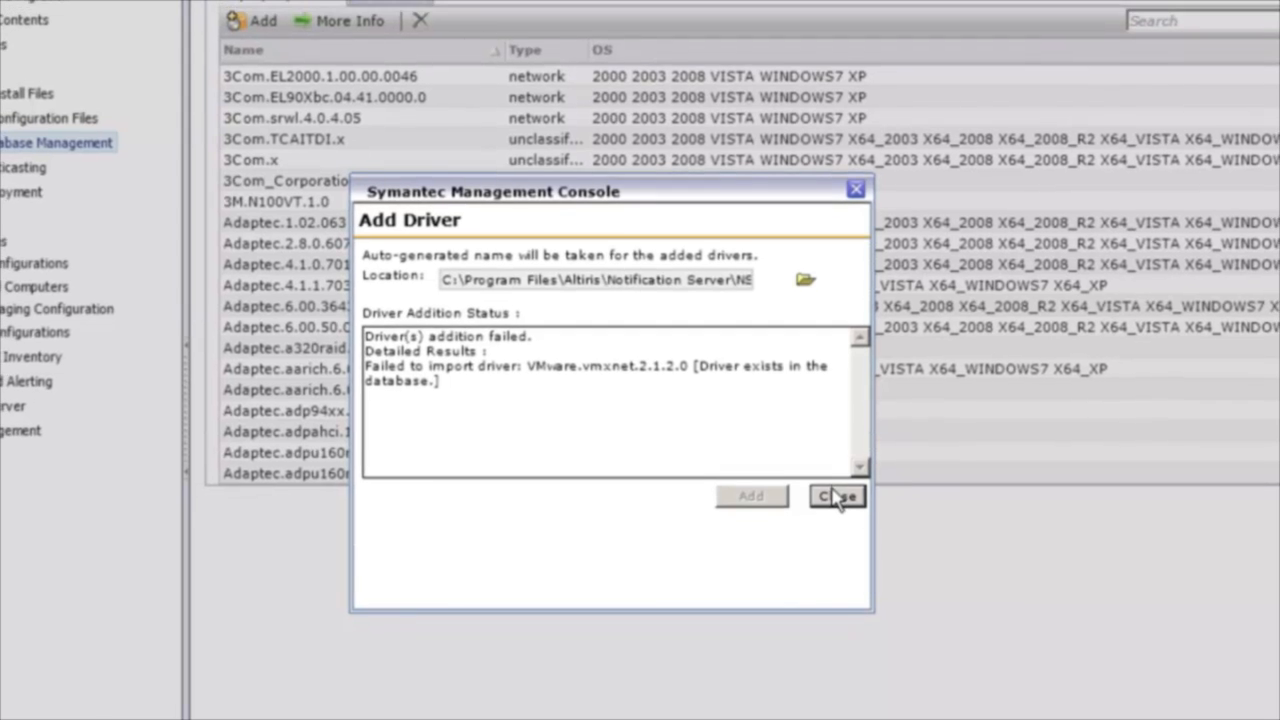
{"action": "left_click", "coordinate": [837, 490]}
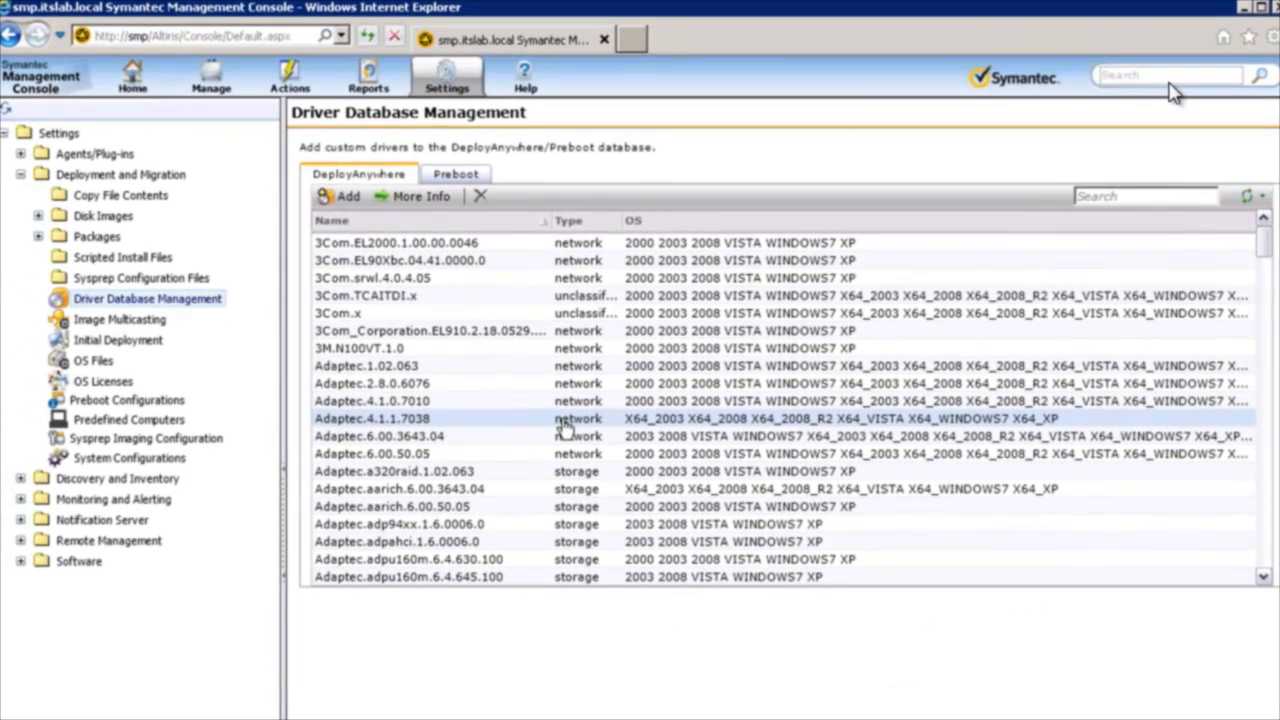
Search the DeployAnywhere drivers for "intel" and view the supported devices of Intel.e1express.9.8.20.0_1.
{"action": "left_click", "coordinate": [1144, 201]}
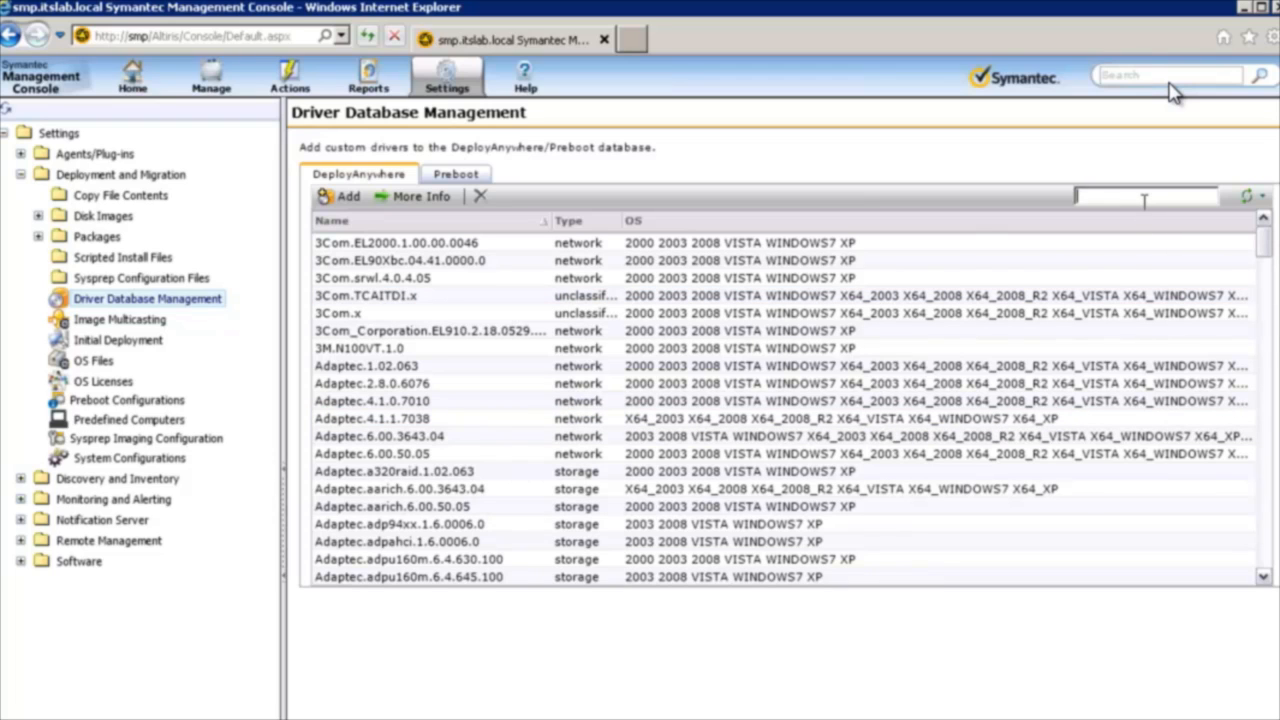
{"action": "type", "text": "intel"}
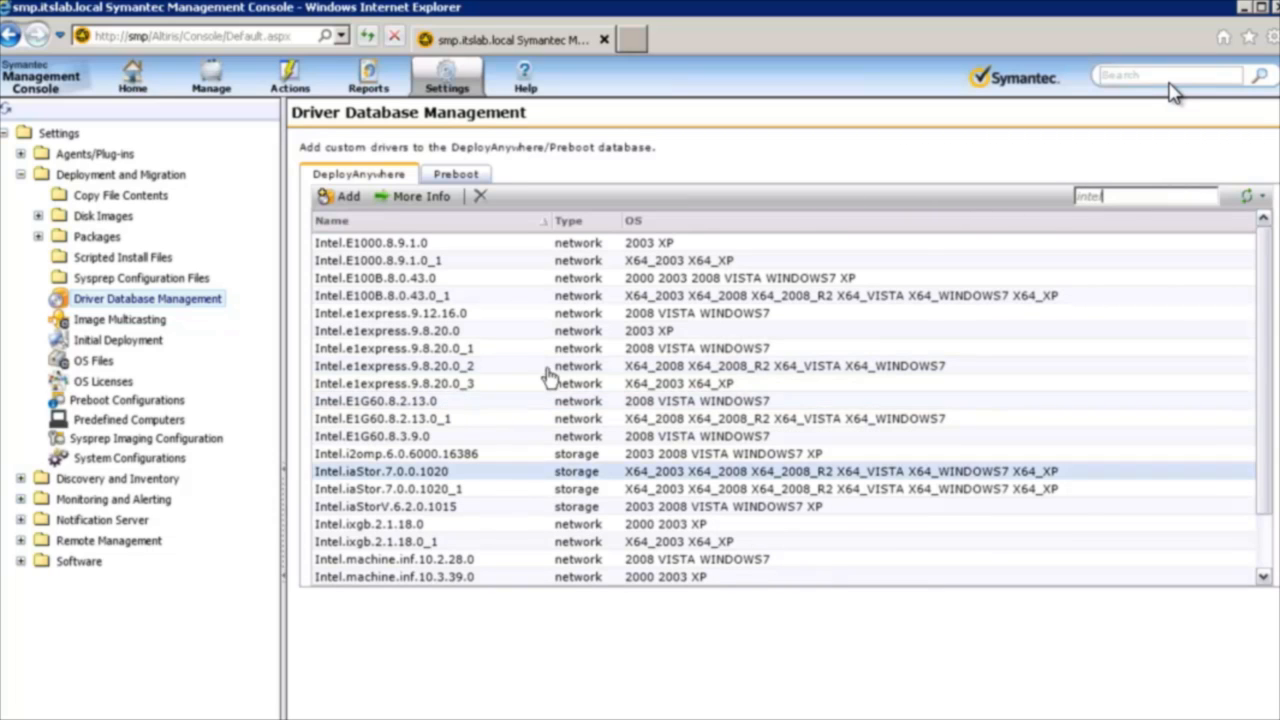
{"action": "left_click", "coordinate": [396, 350]}
{"action": "left_click", "coordinate": [414, 197]}
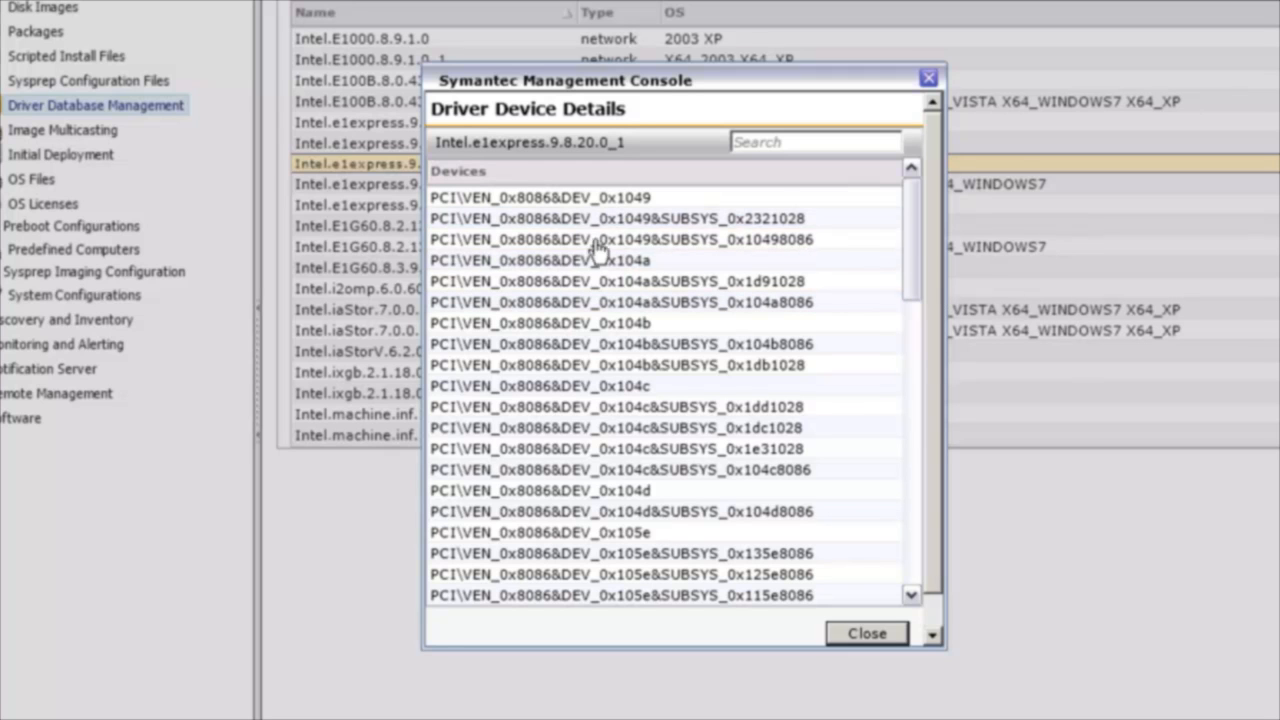
{"action": "left_click", "coordinate": [866, 634]}
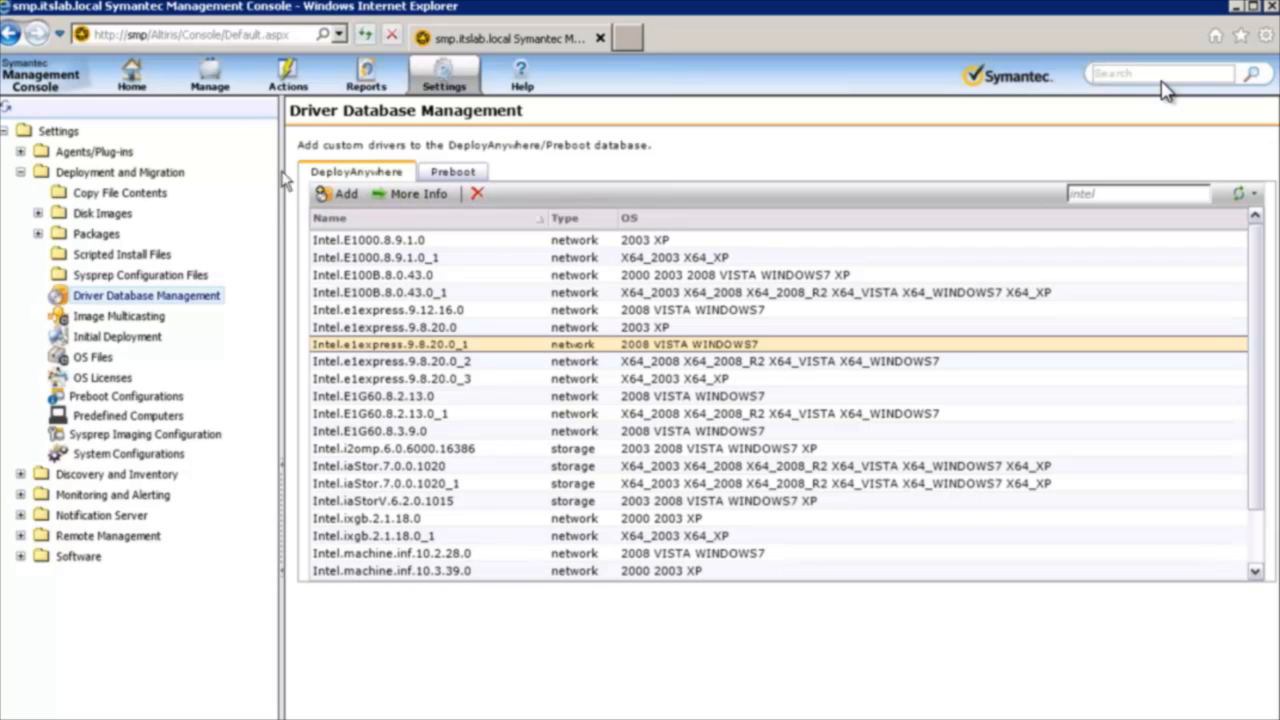
Review the Preboot driver list and the Image Multicasting settings, including the client threshold.
{"action": "left_click", "coordinate": [455, 177]}
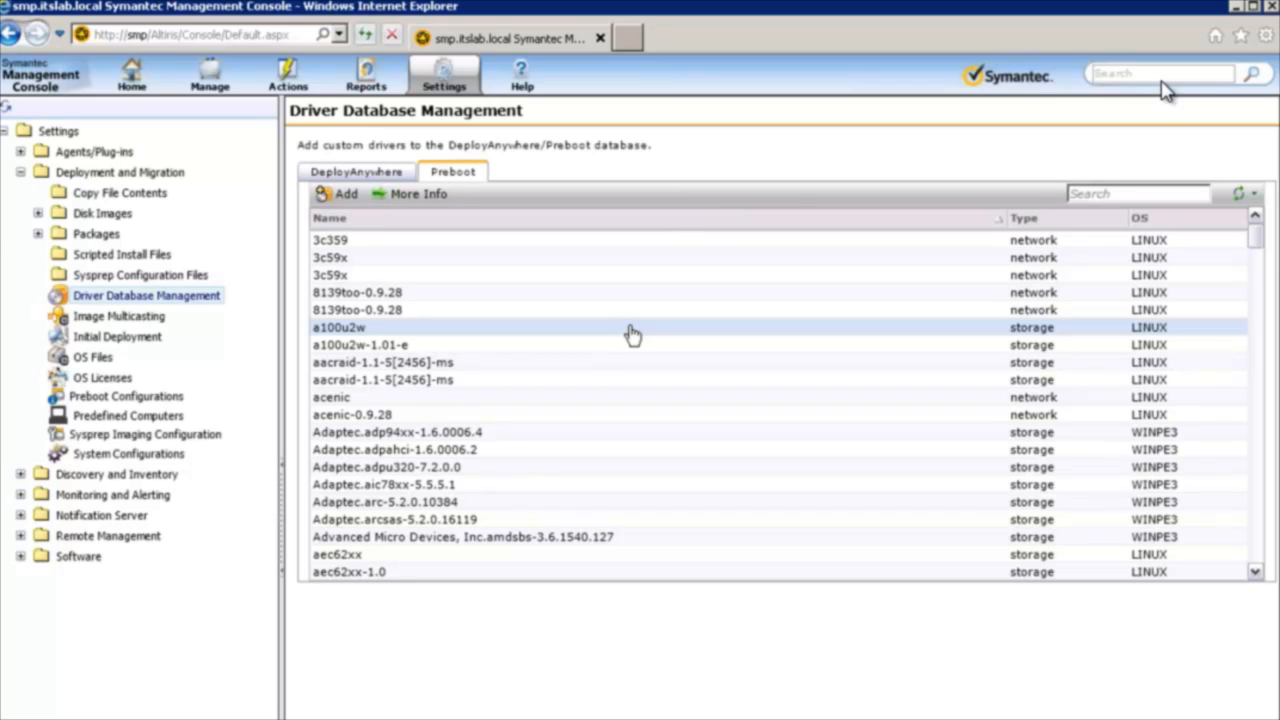
{"action": "left_click", "coordinate": [119, 317]}
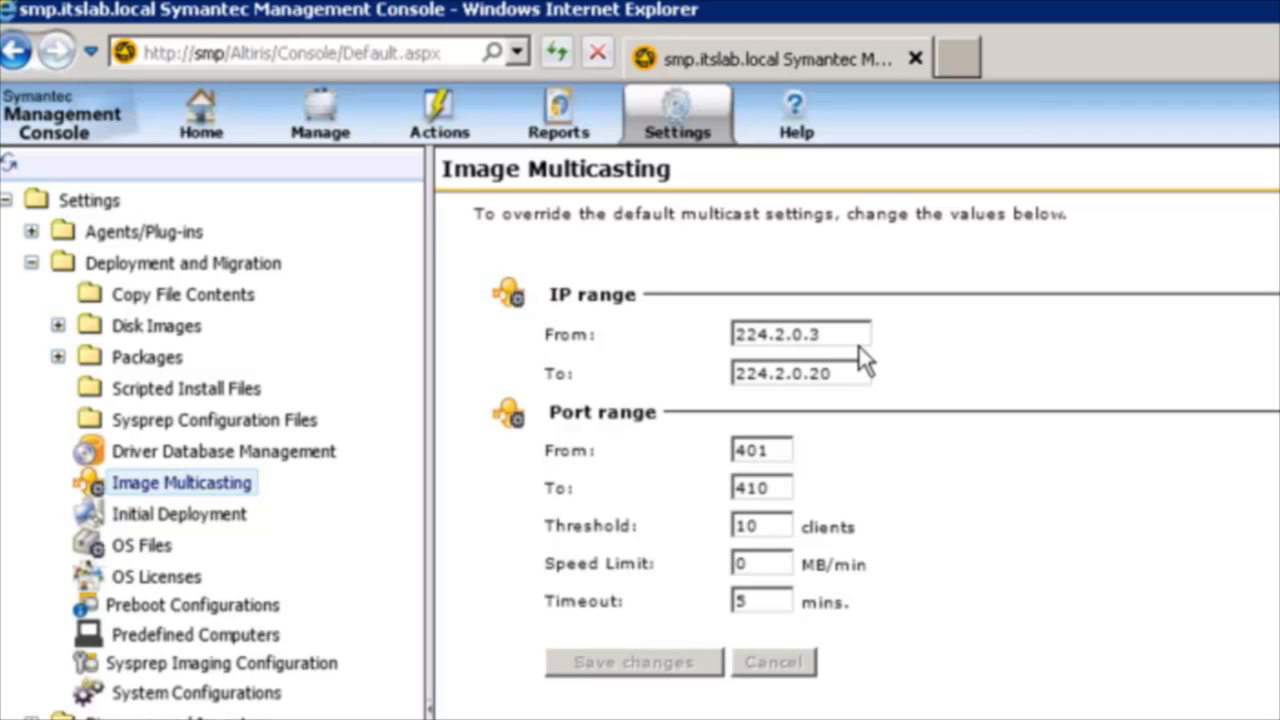
{"action": "left_click", "coordinate": [770, 525]}
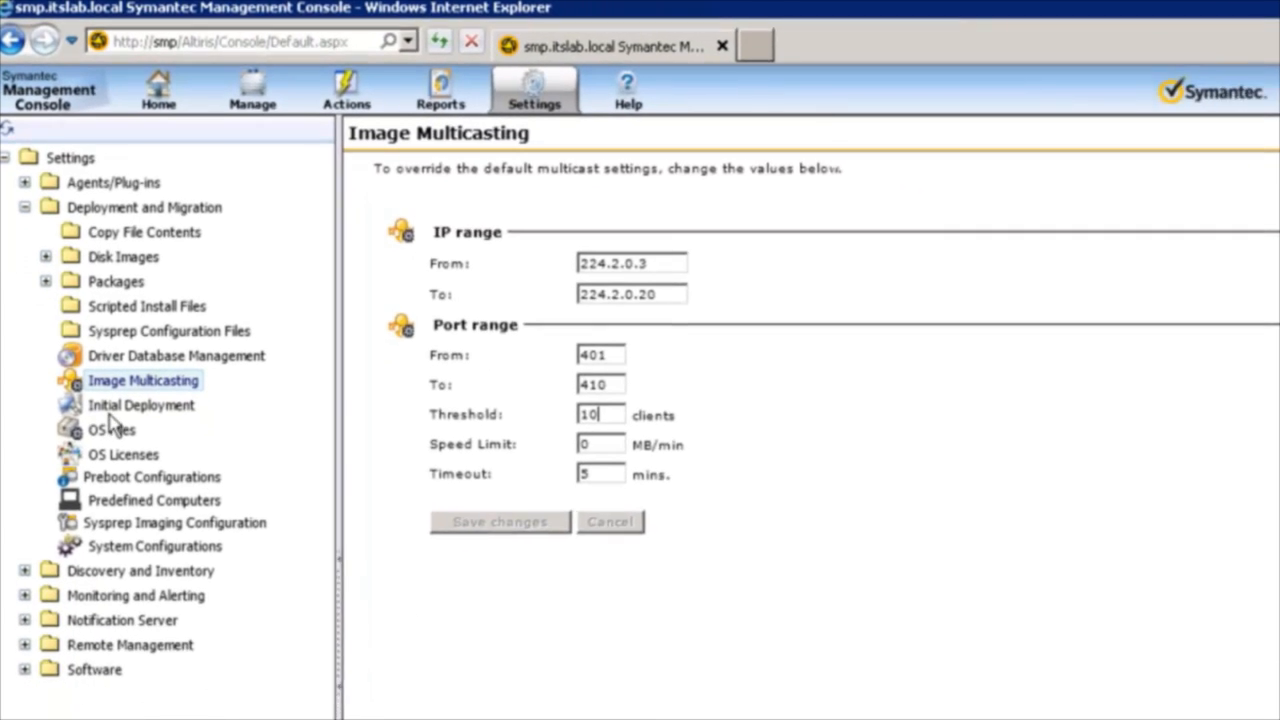
Review the preboot configurations for WinPE PXE and the WinPE automation folder.
{"action": "left_click", "coordinate": [150, 477]}
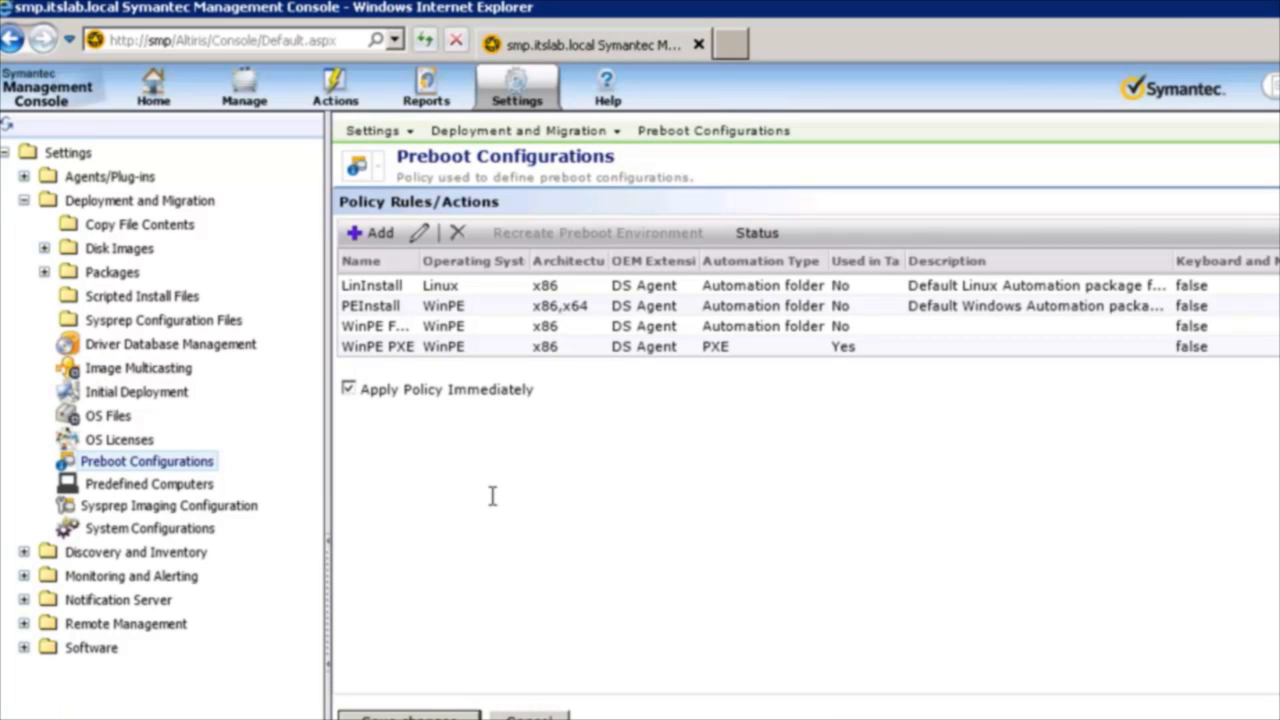
{"action": "left_click", "coordinate": [388, 350]}
{"action": "left_click", "coordinate": [440, 327]}
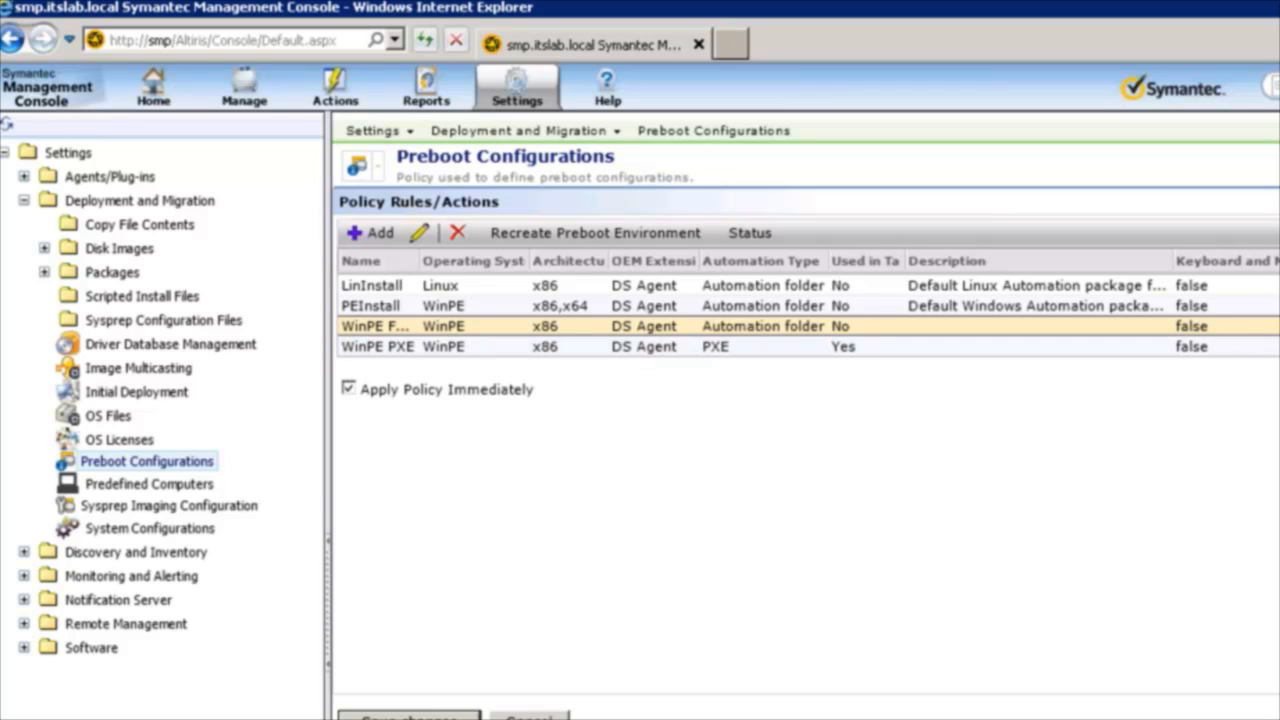
Open the Sysprep Windows 7 task for editing from the Capture Windows 7 (Sysprep) job.
{"action": "left_click", "coordinate": [229, 92]}
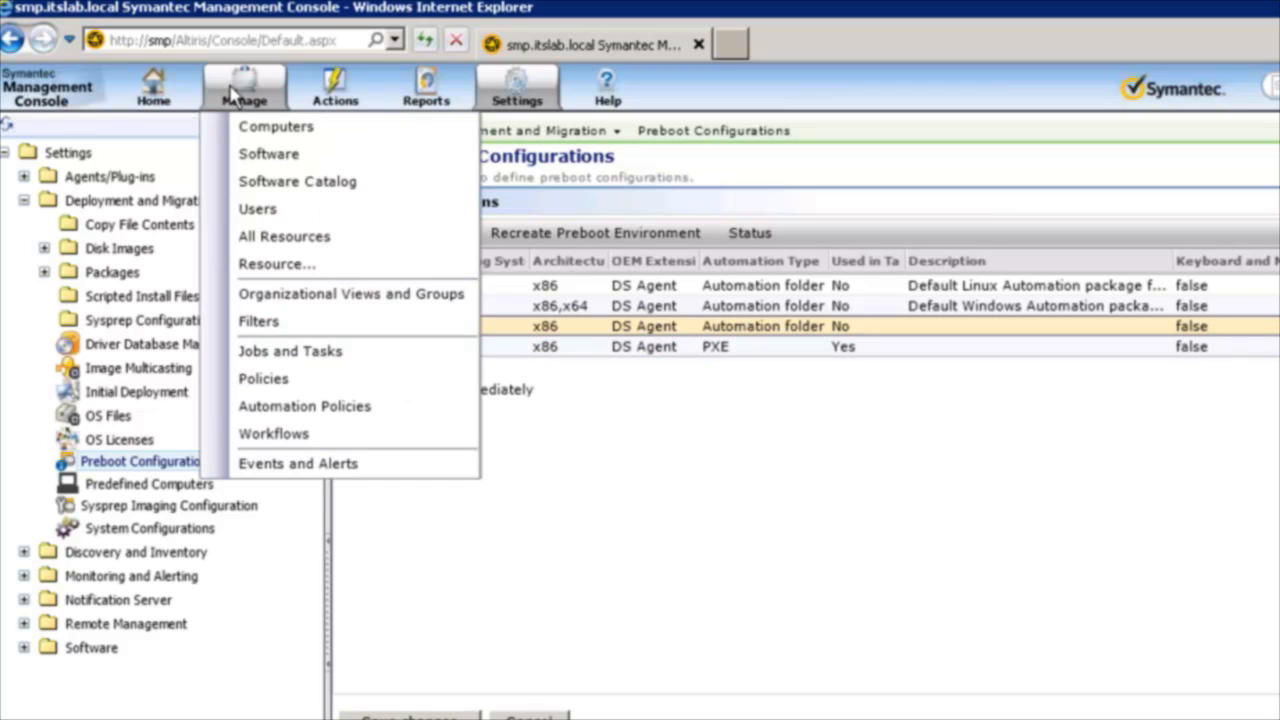
{"action": "left_click", "coordinate": [286, 355]}
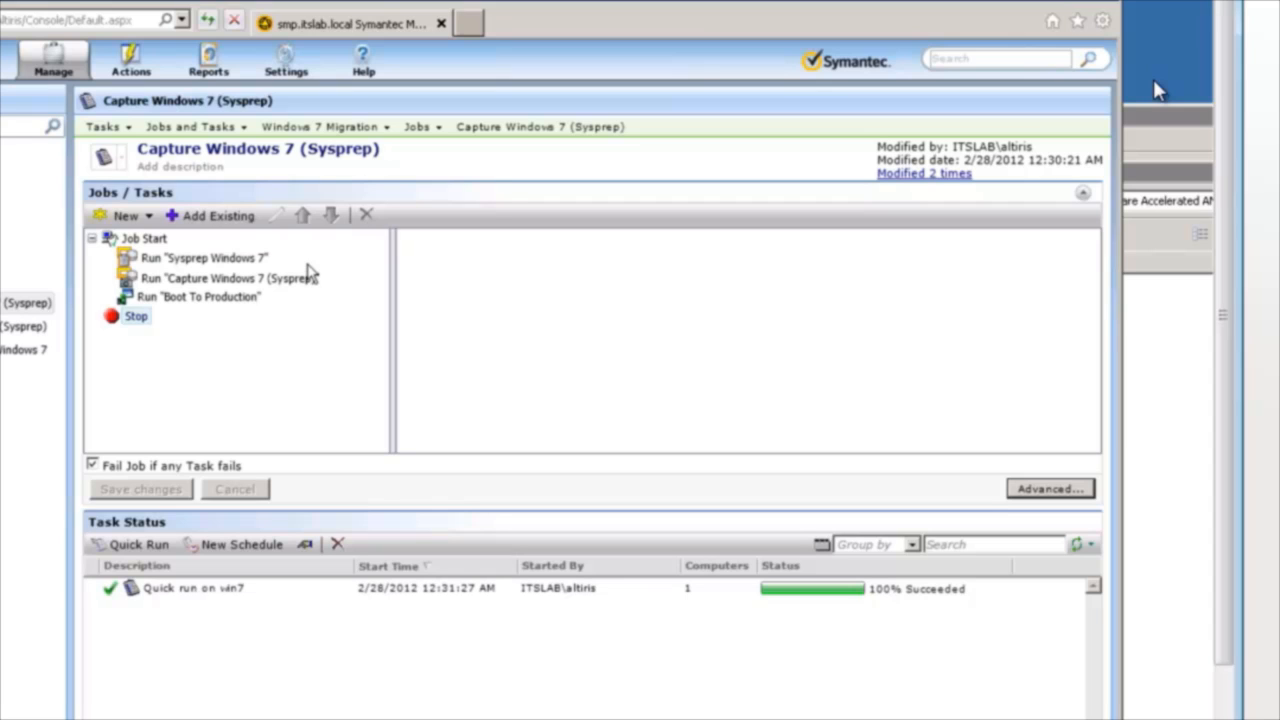
{"action": "left_click", "coordinate": [201, 260]}
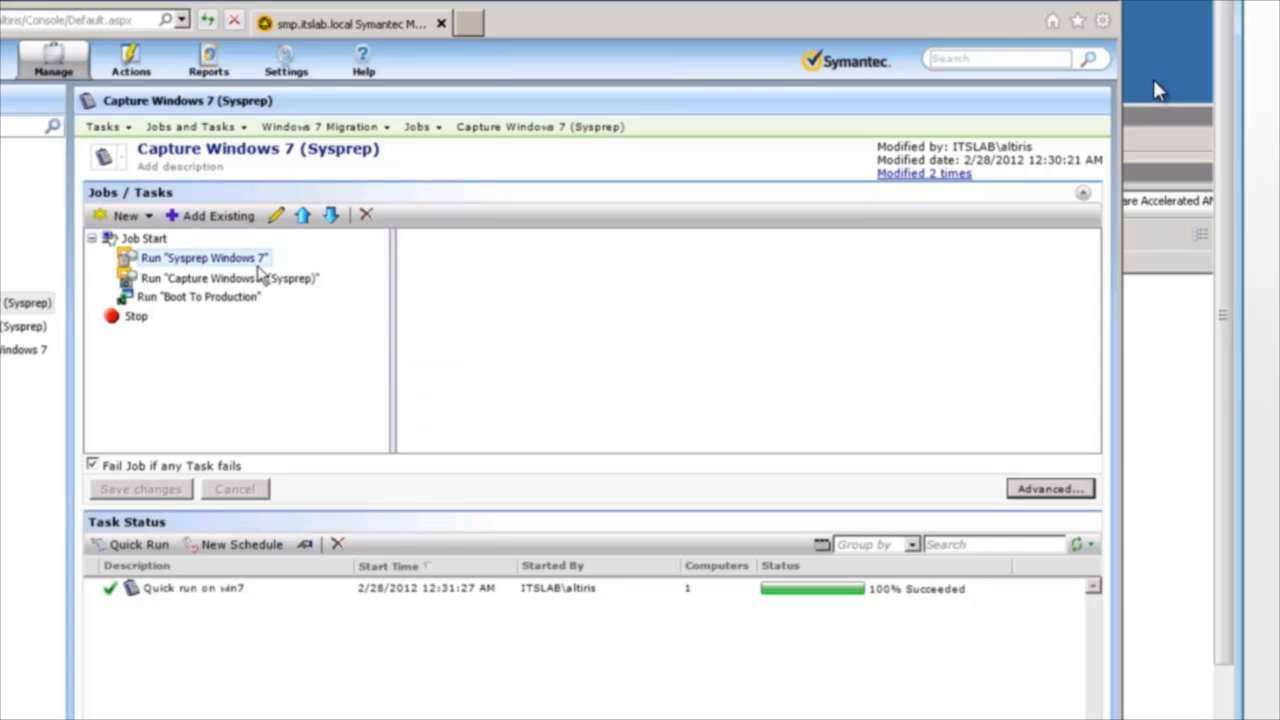
{"action": "left_click", "coordinate": [277, 215]}
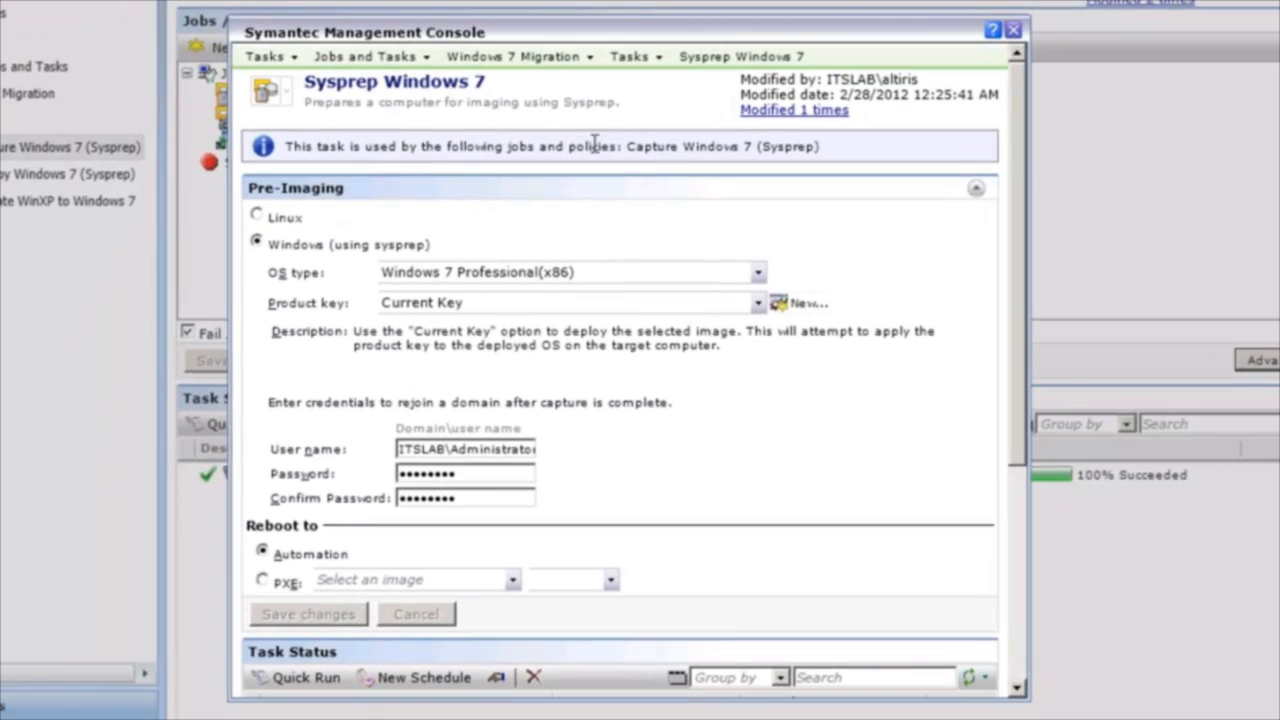
Set the Sysprep task to reboot to PXE with the WinPE PXE image and x86 architecture.
{"action": "left_click_drag", "start_coordinate": [664, 34], "coordinate": [662, 0]}
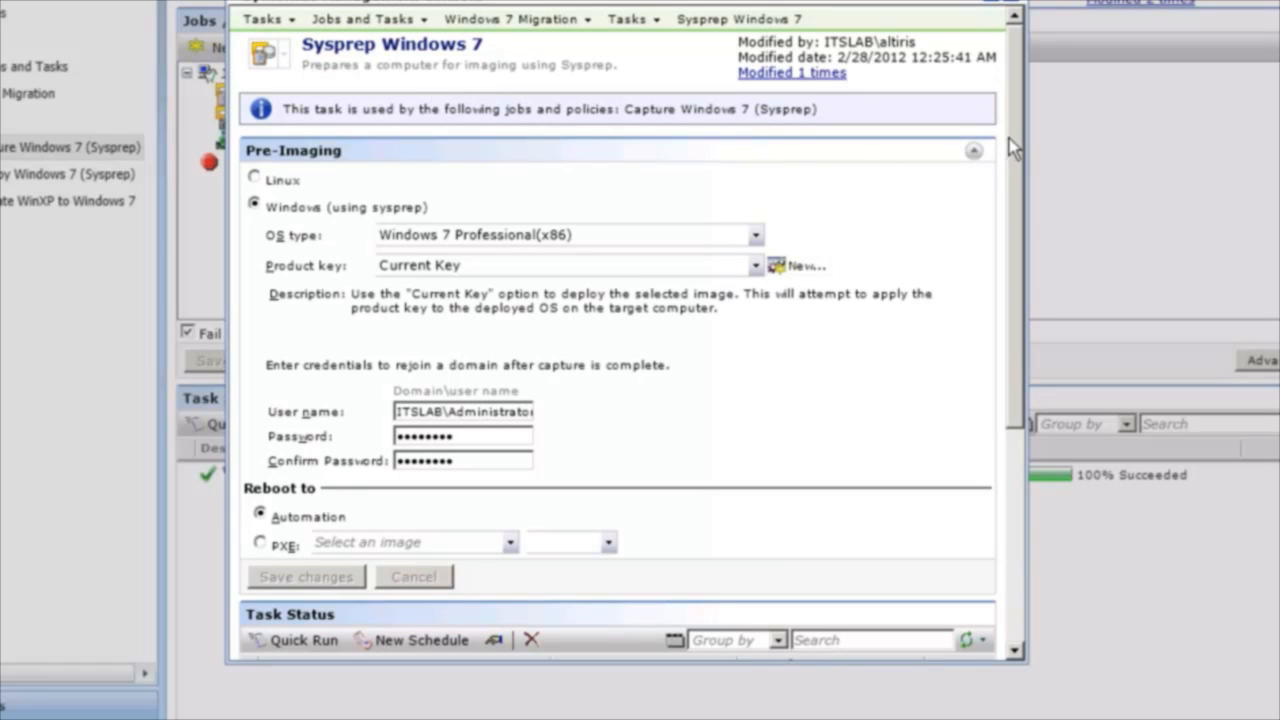
{"action": "left_click_drag", "start_coordinate": [1004, 118], "coordinate": [999, 163]}
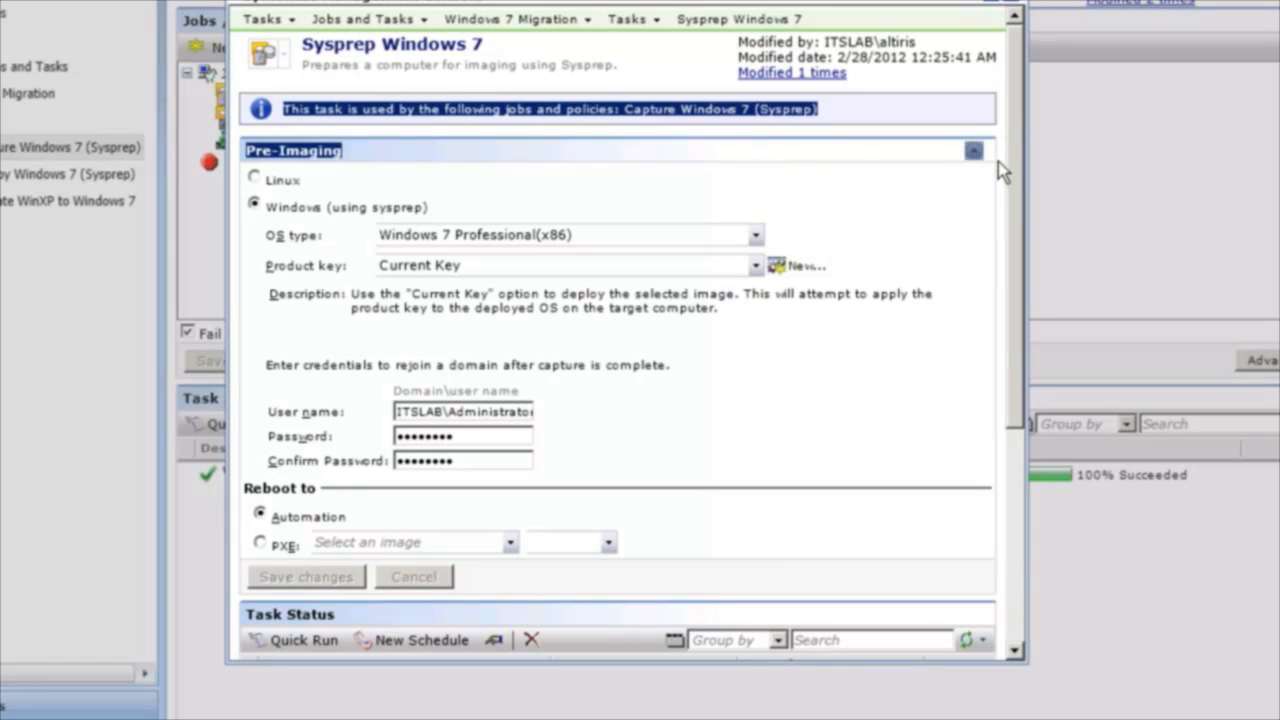
{"action": "left_click", "coordinate": [876, 204]}
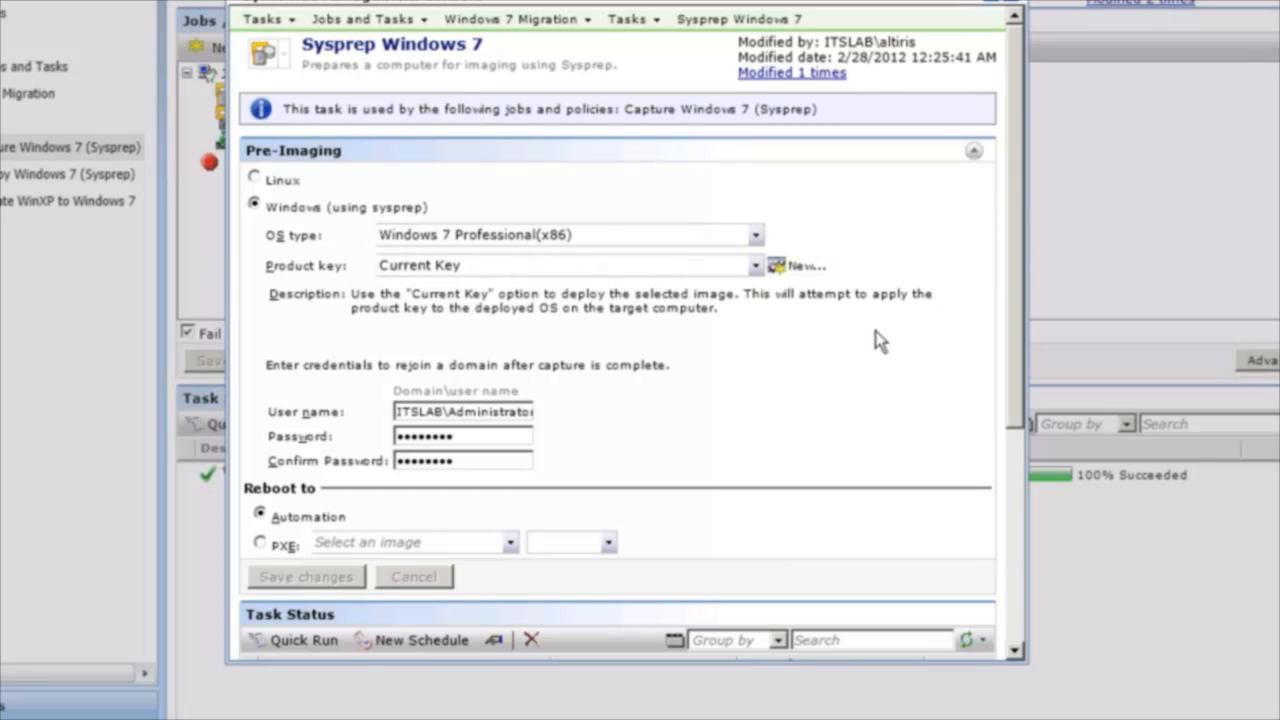
{"action": "scroll", "coordinate": [1003, 194], "scroll_direction": "down", "scroll_amount": 3}
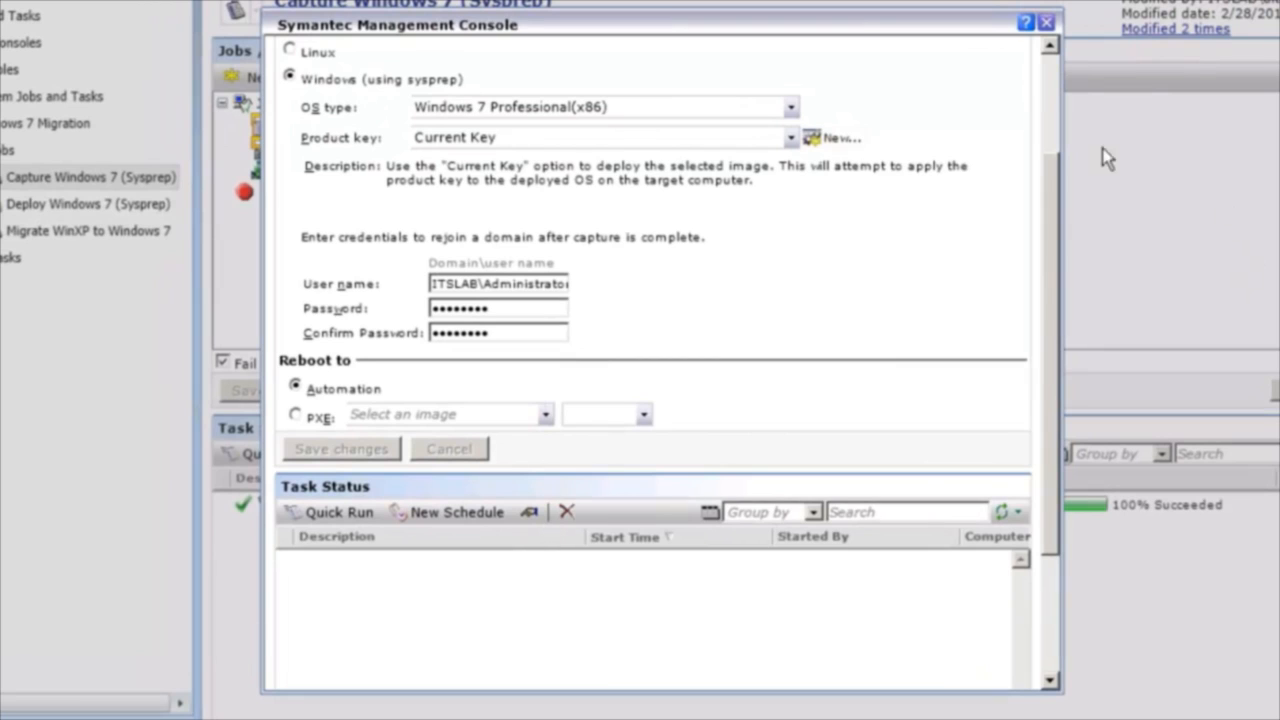
{"action": "left_click_drag", "start_coordinate": [1058, 210], "coordinate": [1060, 226]}
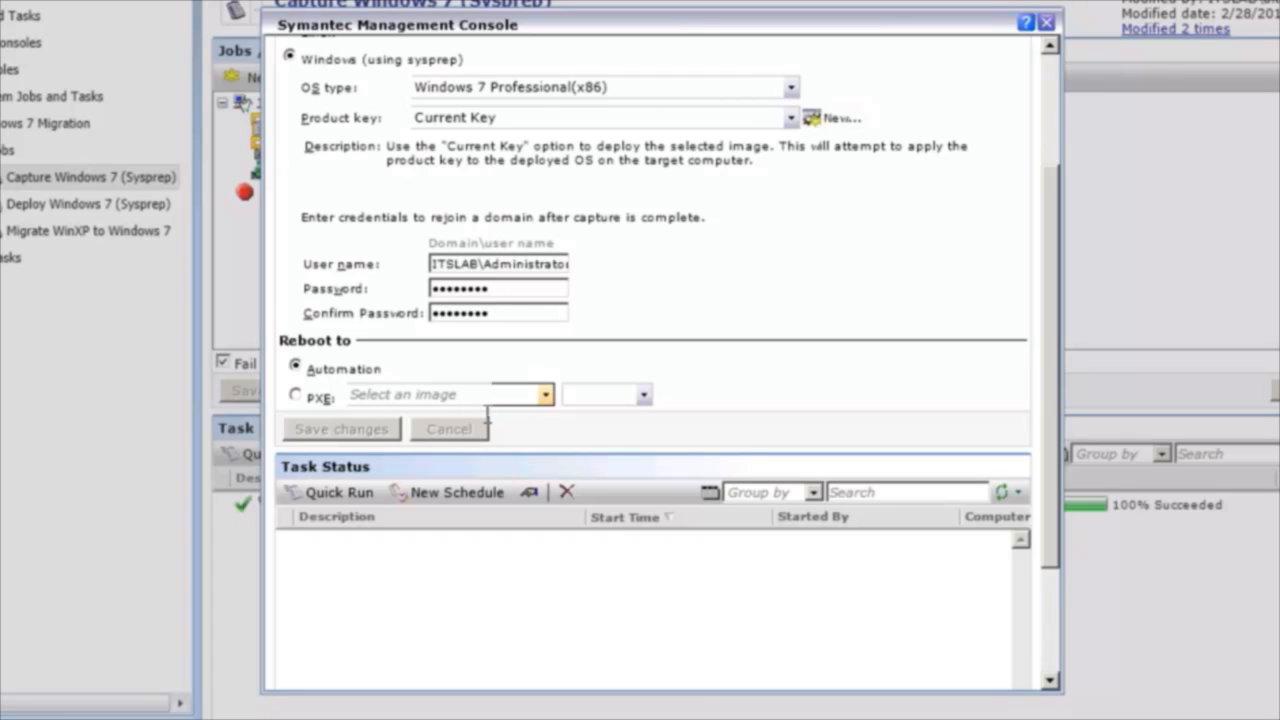
{"action": "left_click", "coordinate": [295, 394]}
{"action": "left_click", "coordinate": [545, 395]}
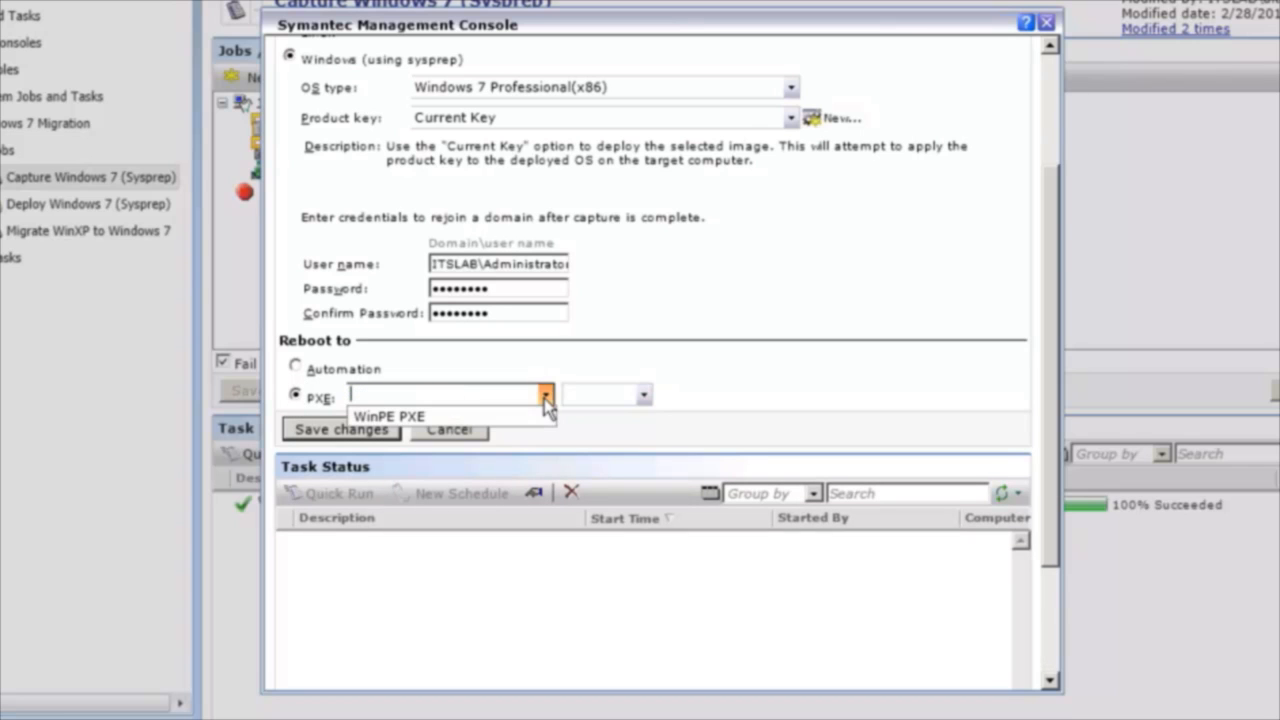
{"action": "left_click", "coordinate": [505, 418]}
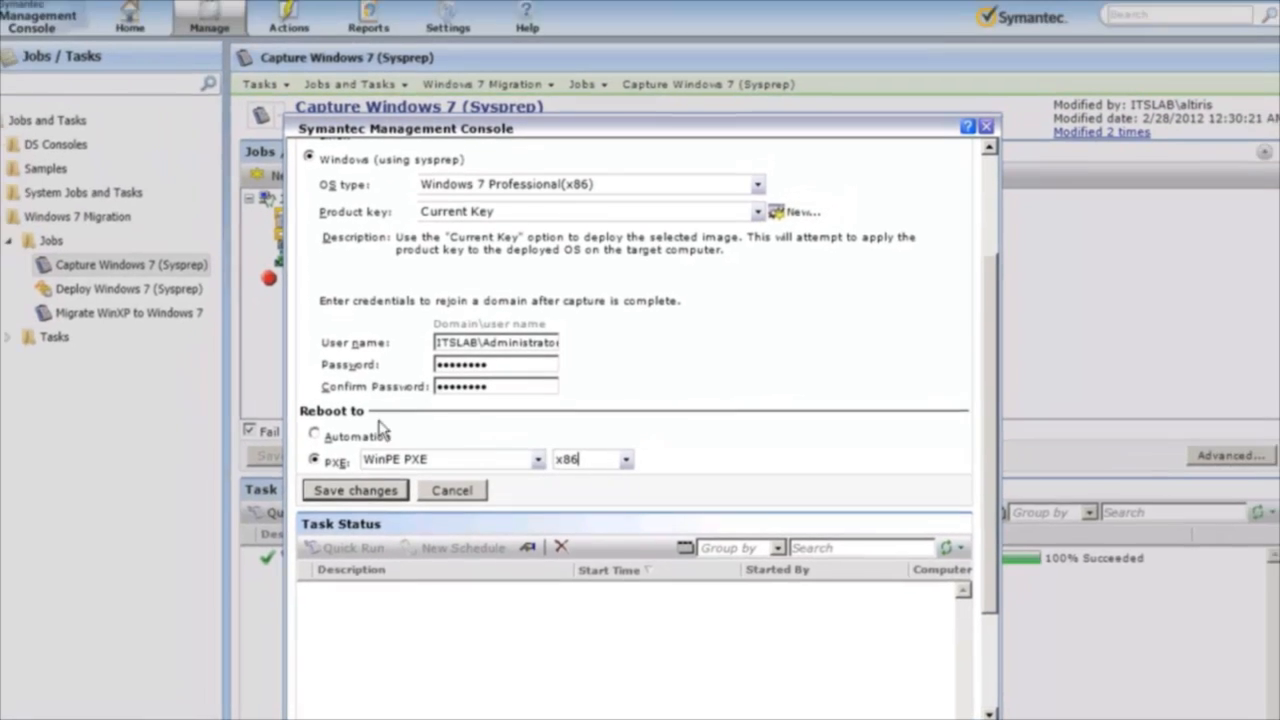
Save the Sysprep Windows 7 task, open the Capture Windows 7 (Sysprep) task for editing and check its imaging tool choices.
{"action": "left_click", "coordinate": [343, 439]}
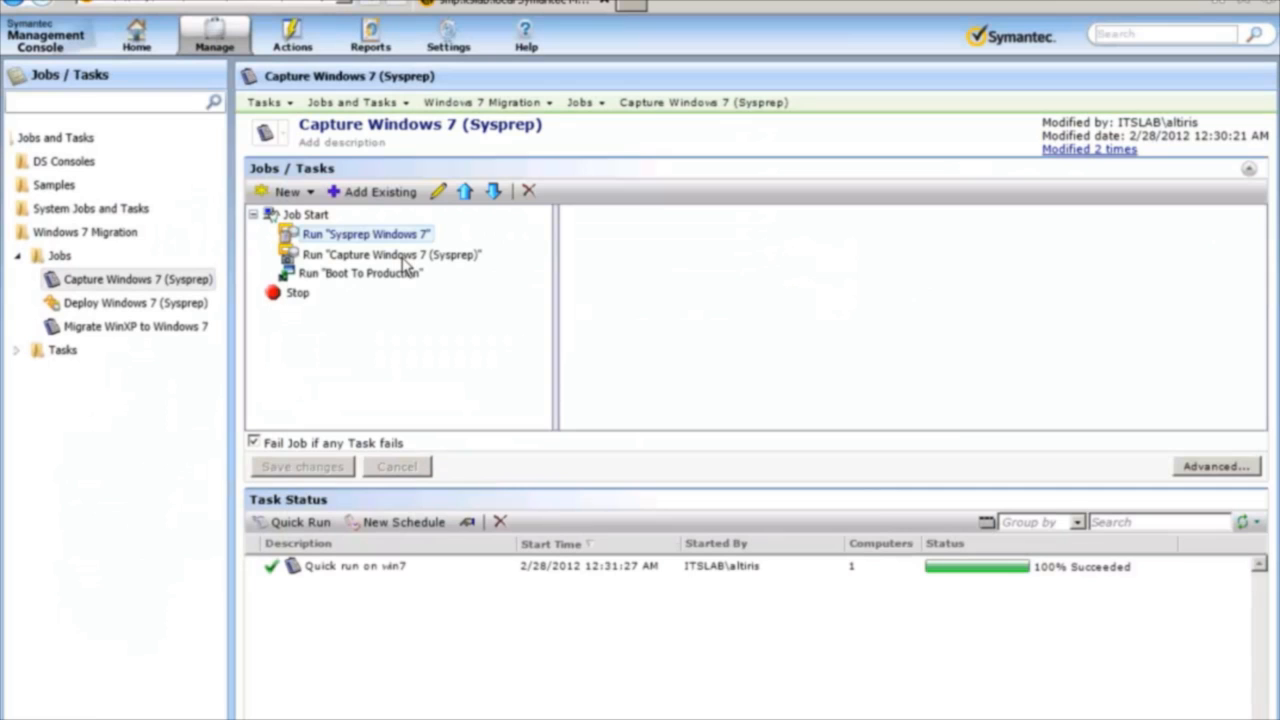
{"action": "left_click", "coordinate": [438, 191]}
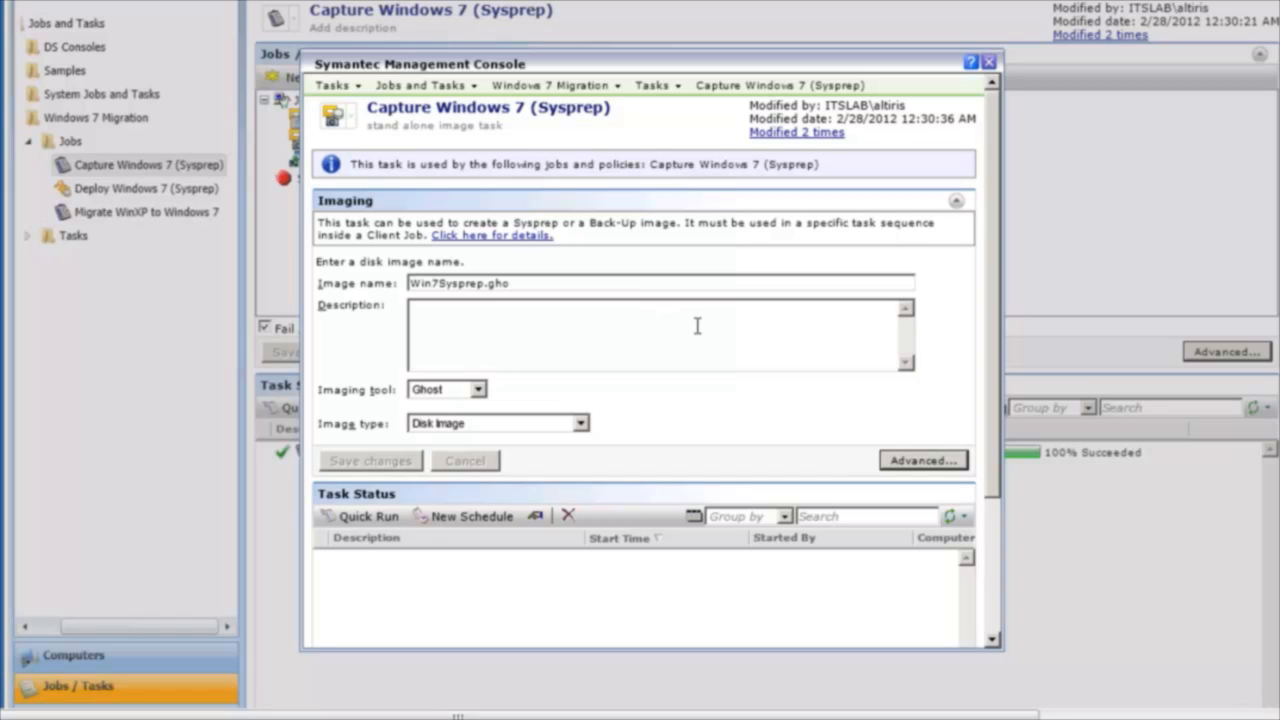
{"action": "left_click", "coordinate": [465, 392]}
{"action": "left_click", "coordinate": [545, 400]}
Try the command-line option -z2 in the capture task's advanced imaging options and clear it again.
{"action": "left_click", "coordinate": [948, 463]}
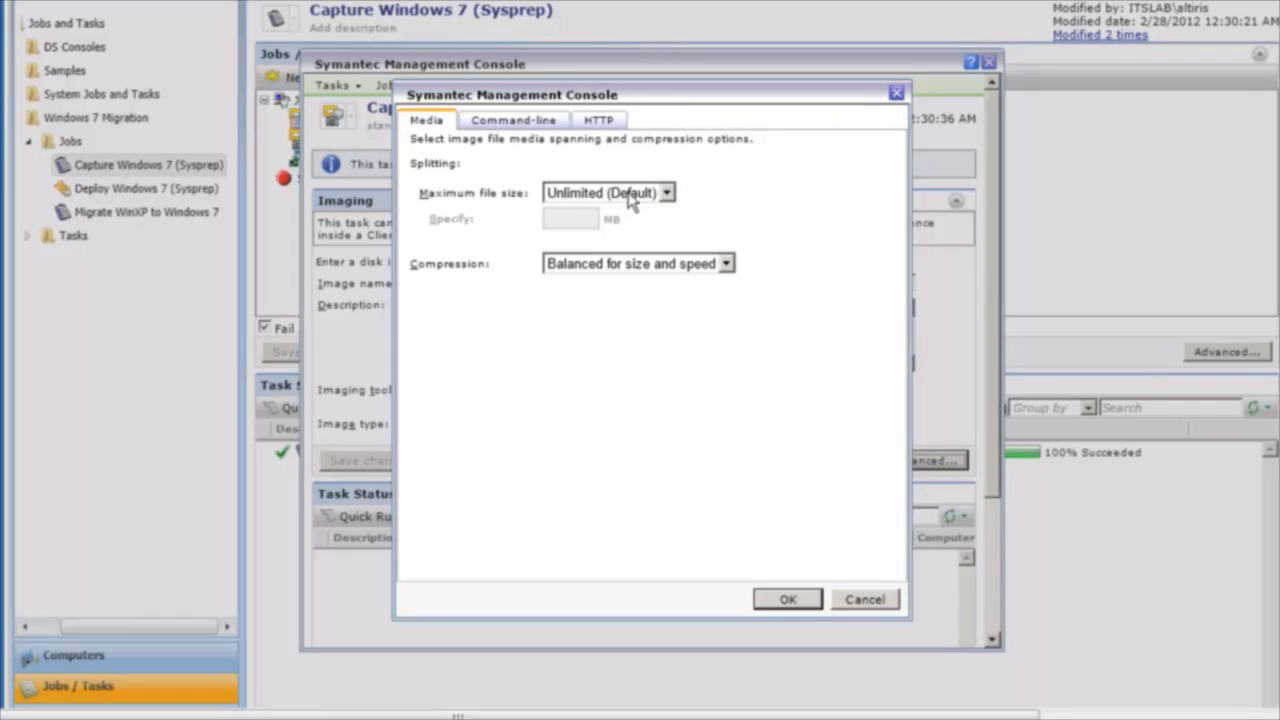
{"action": "left_click", "coordinate": [517, 122]}
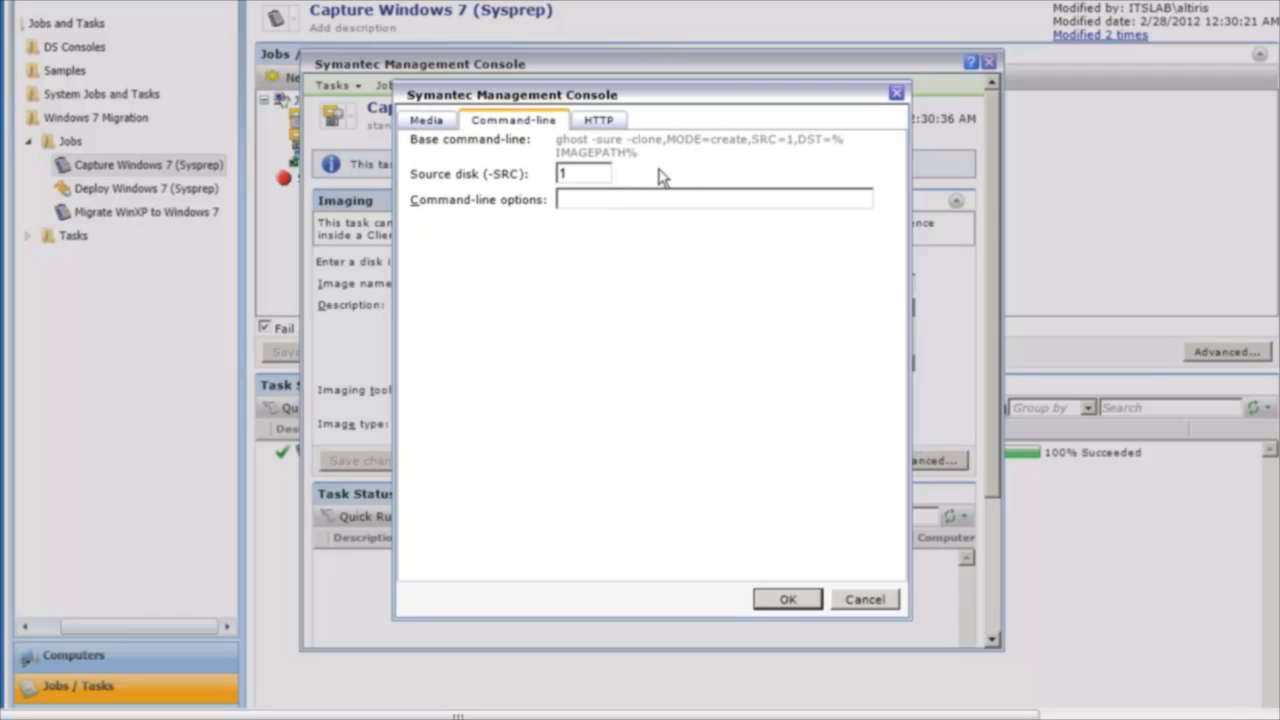
{"action": "left_click", "coordinate": [609, 195]}
{"action": "type", "text": "-z2"}
{"action": "key", "text": "BackSpace"}
{"action": "key", "text": "BackSpace"}
{"action": "key", "text": "BackSpace"}
Try the option to capture the image to a web server, turn it back off and dismiss the advanced options.
{"action": "left_click", "coordinate": [596, 121]}
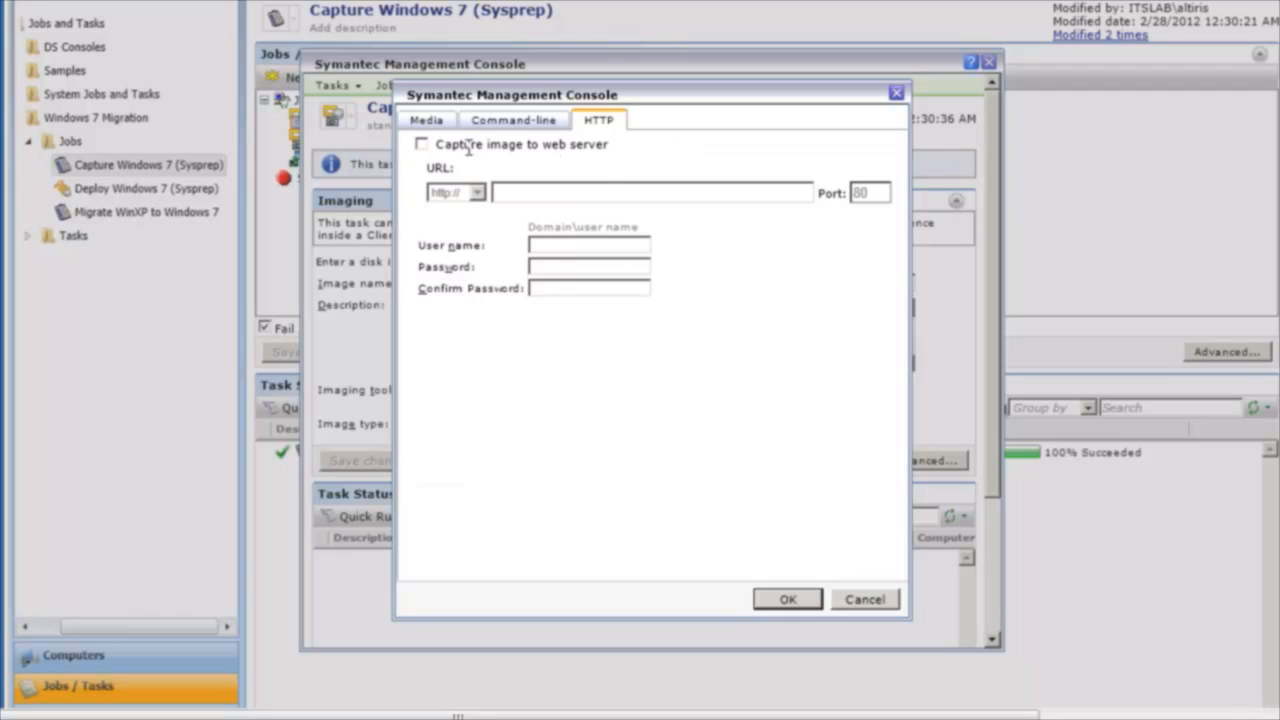
{"action": "left_click", "coordinate": [421, 147]}
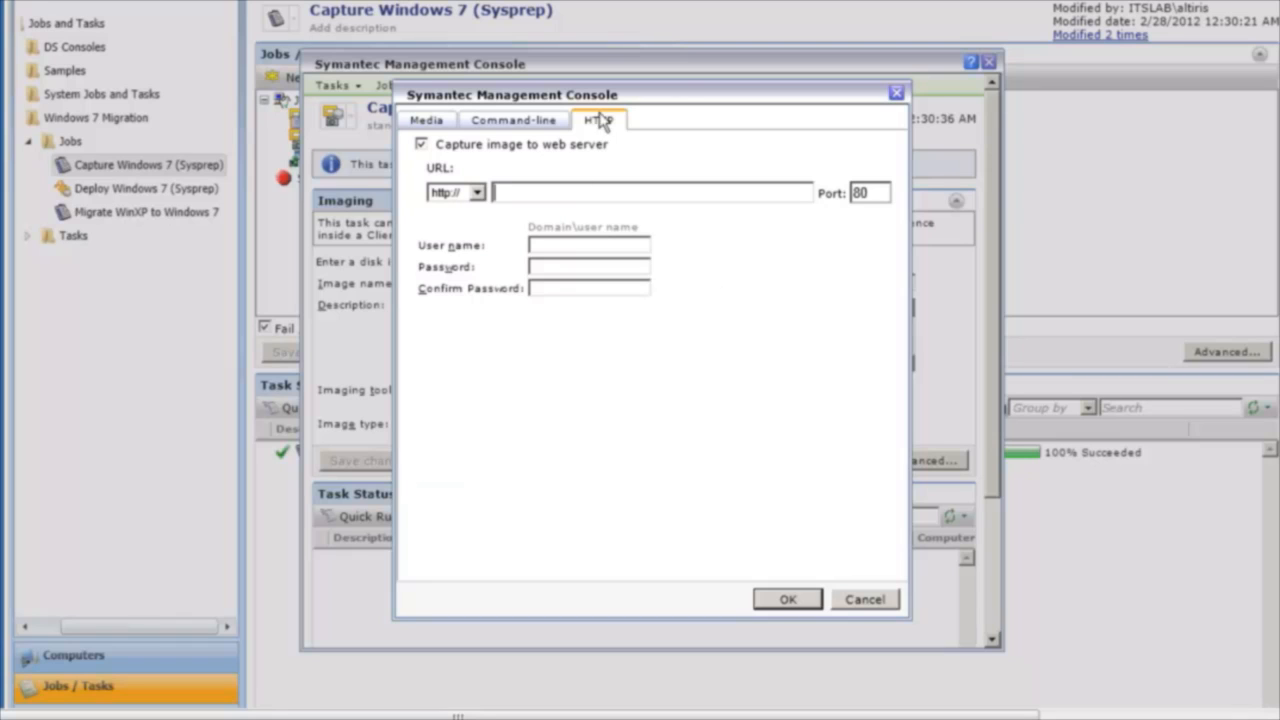
{"action": "left_click", "coordinate": [421, 145]}
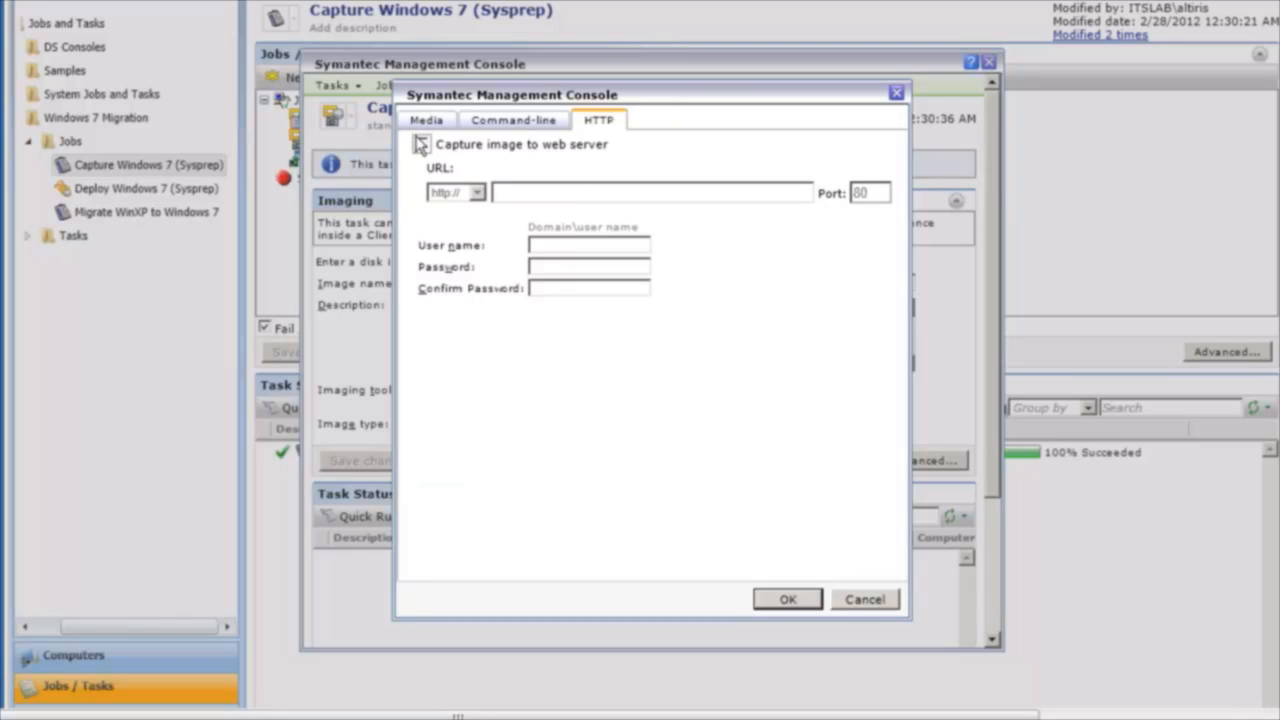
{"action": "left_click", "coordinate": [897, 94]}
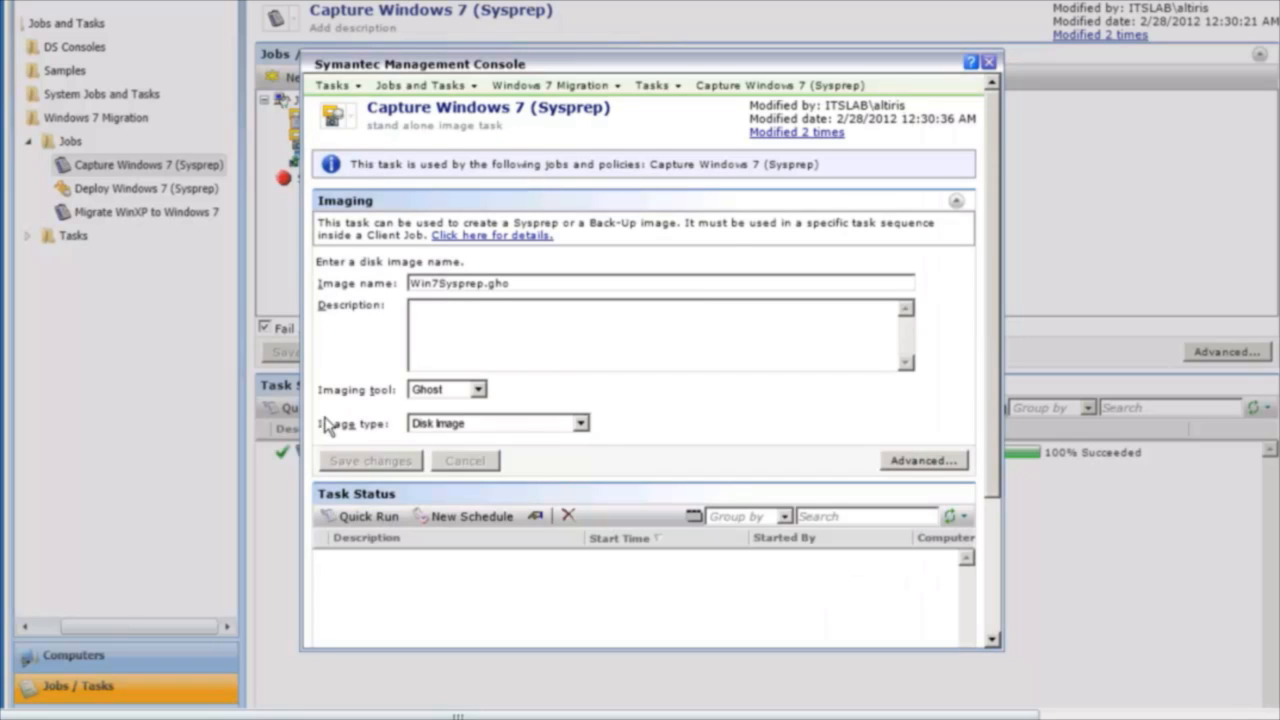
Review the capture task's image types, Disk Image and Back-Up Image, and close the task.
{"action": "left_click", "coordinate": [505, 425]}
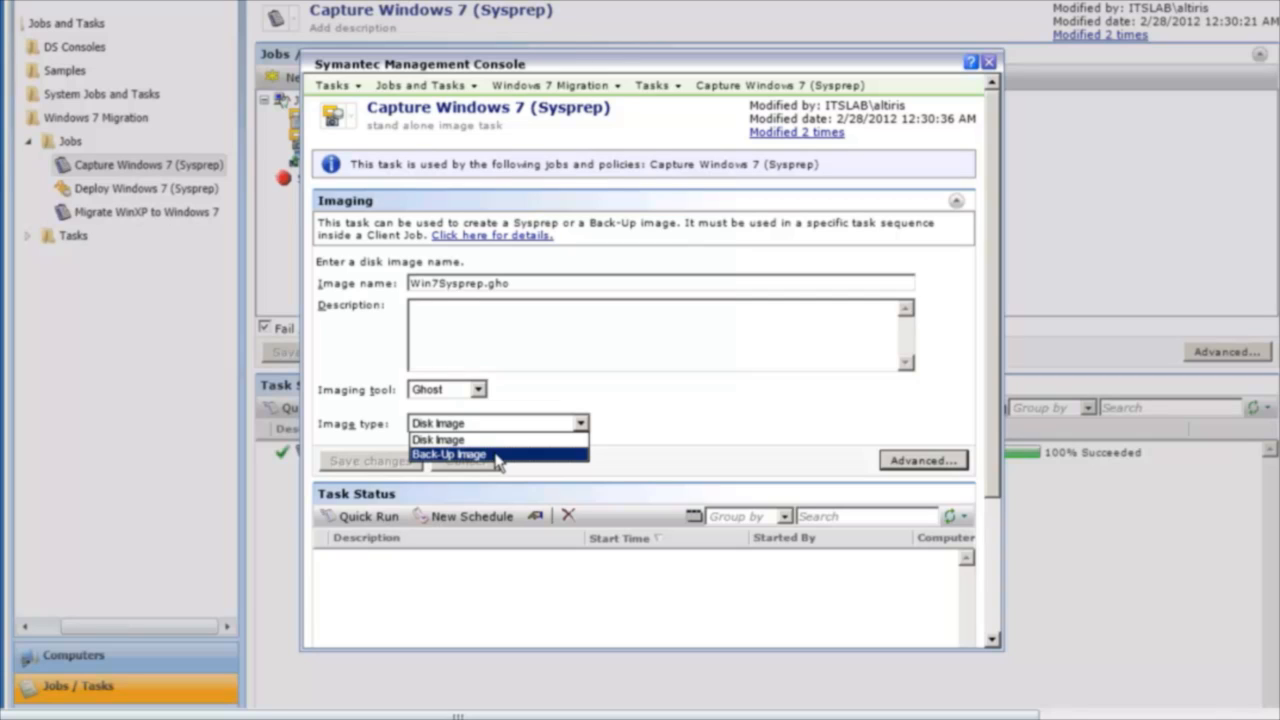
{"action": "left_click", "coordinate": [674, 447]}
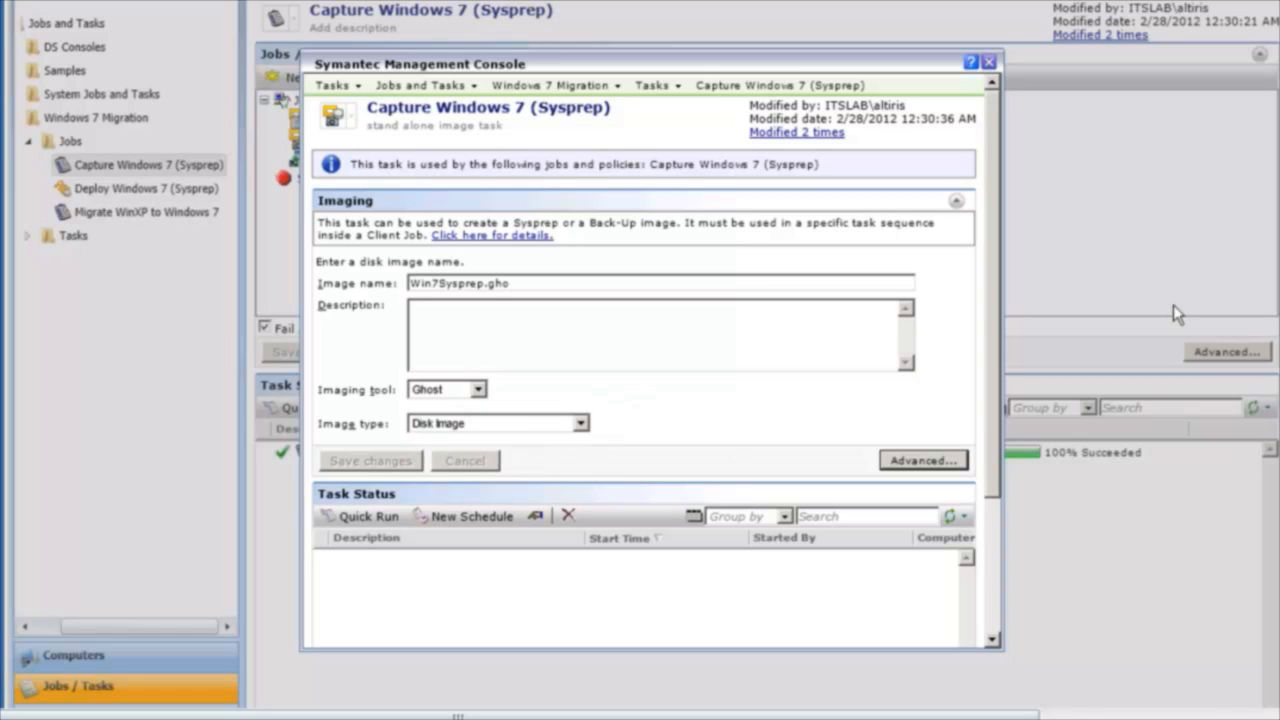
{"action": "left_click", "coordinate": [579, 425]}
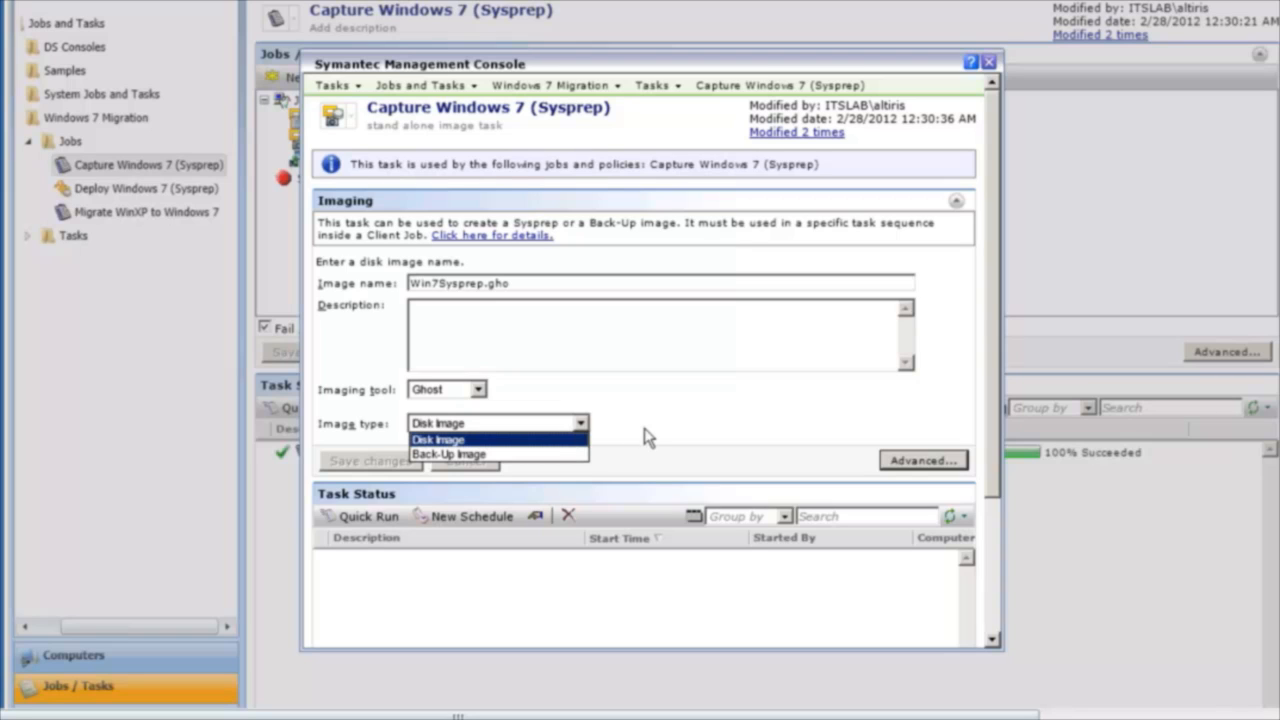
{"action": "left_click", "coordinate": [714, 428]}
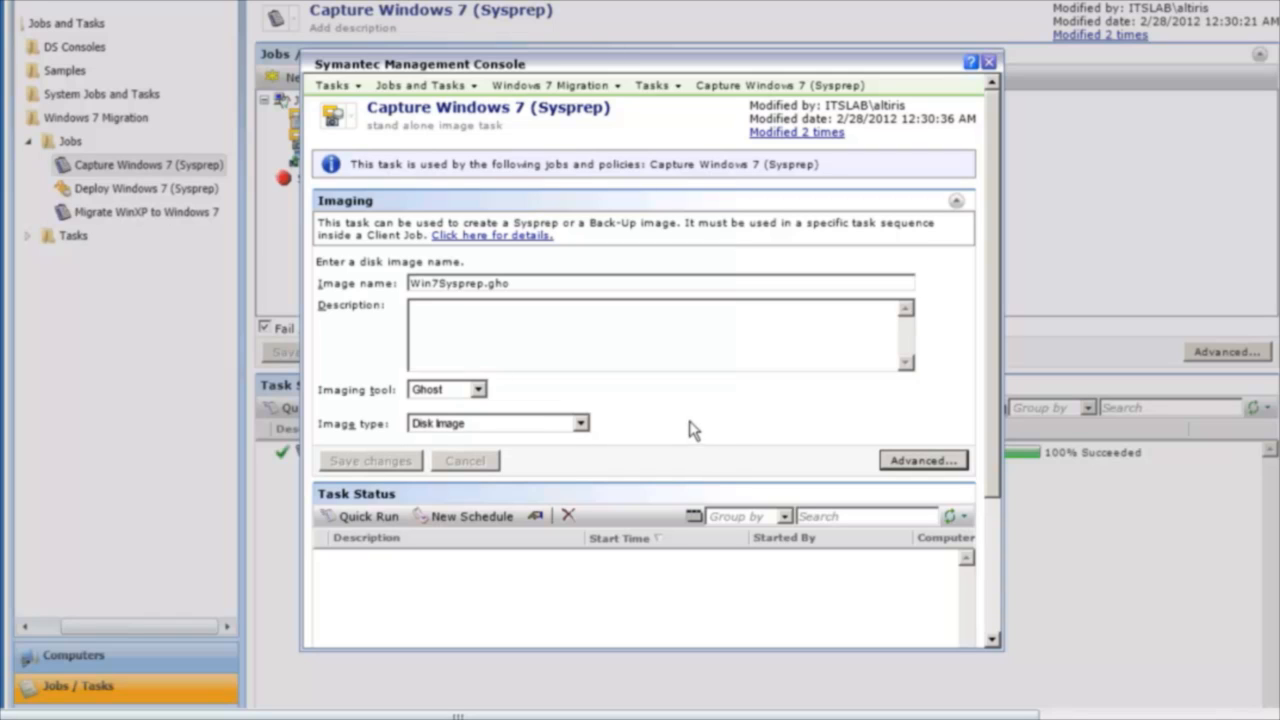
{"action": "left_click", "coordinate": [990, 62]}
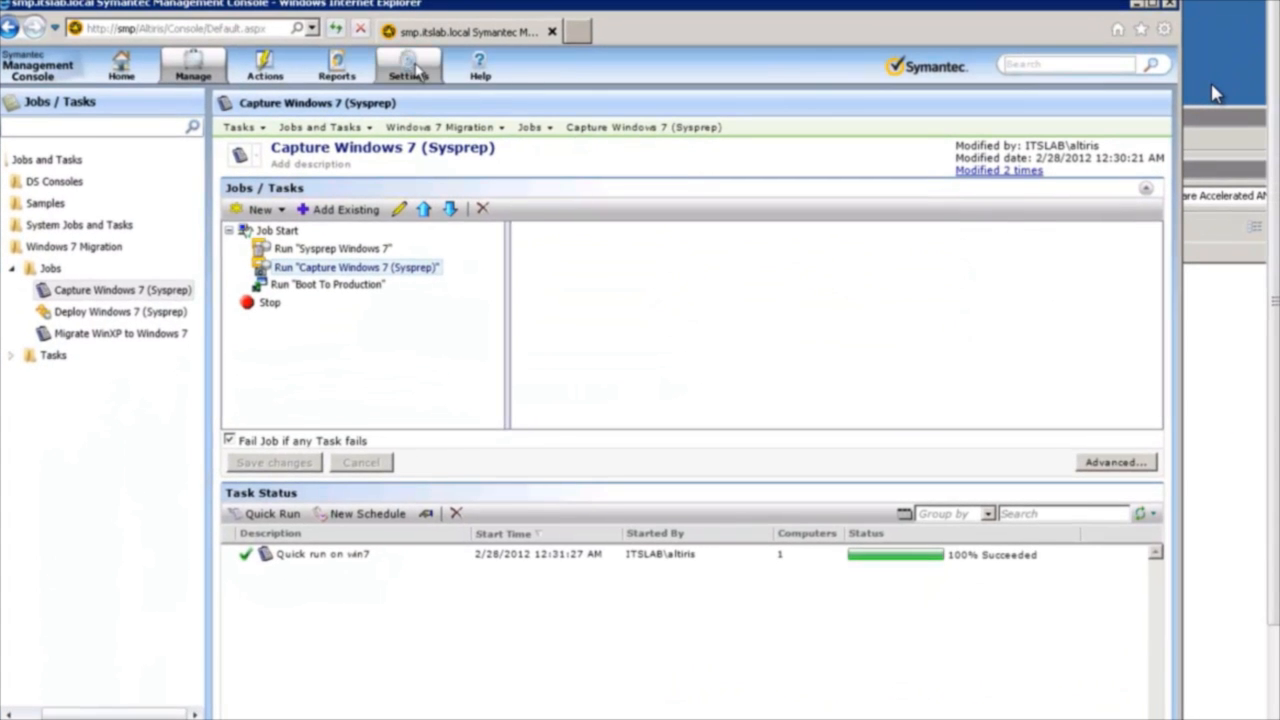
Open the Win7Sysprep.gho package among the disk images in the Deployment and Migration settings.
{"action": "left_click", "coordinate": [420, 72]}
{"action": "left_click", "coordinate": [420, 98]}
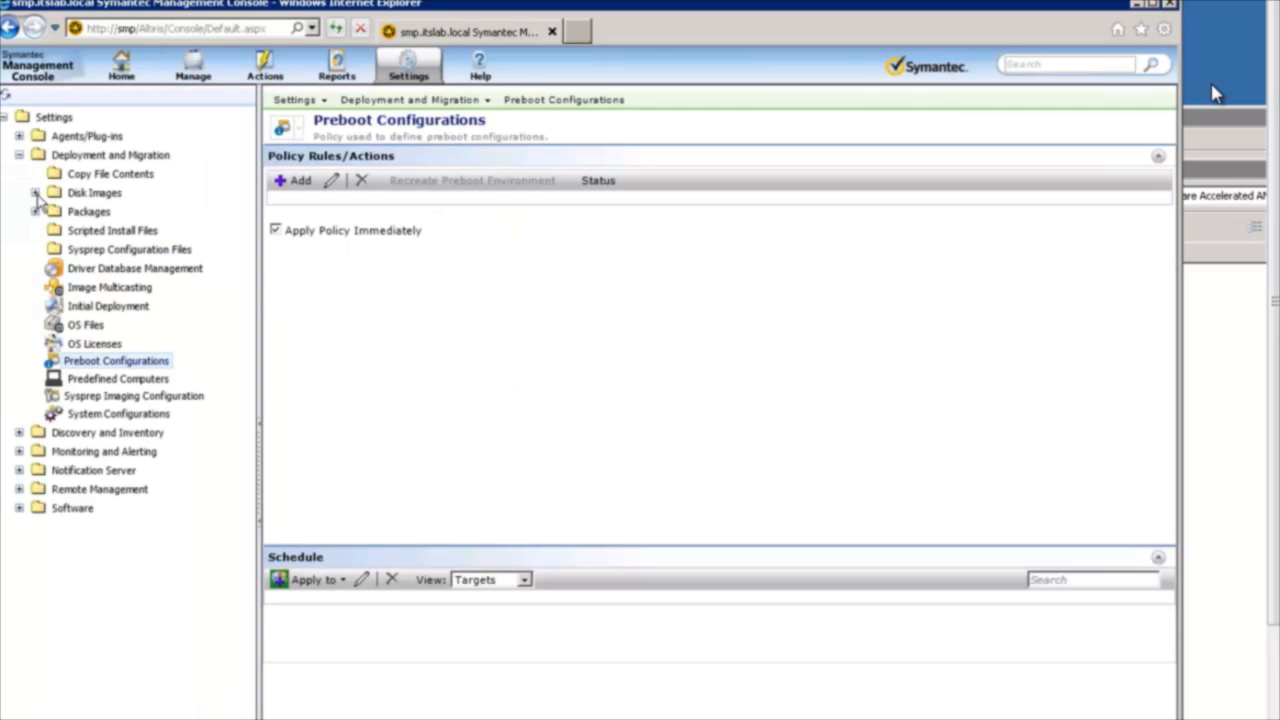
{"action": "left_click", "coordinate": [35, 193]}
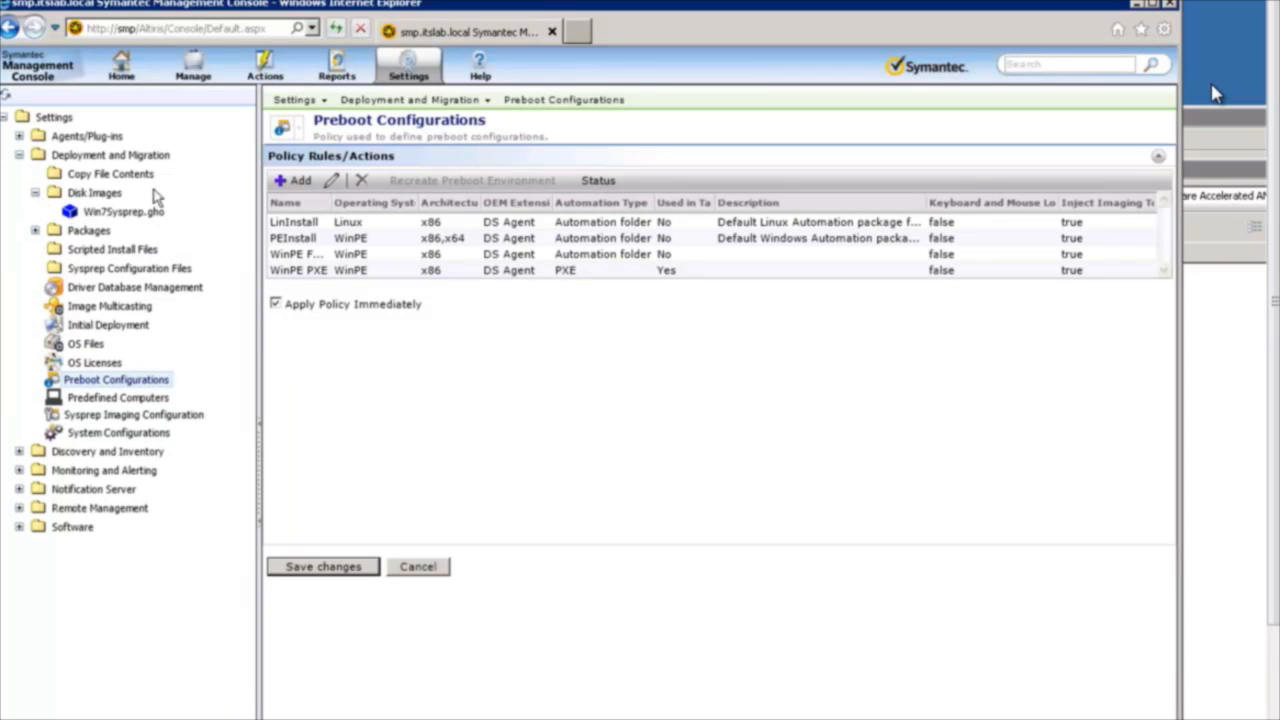
{"action": "left_click", "coordinate": [106, 212]}
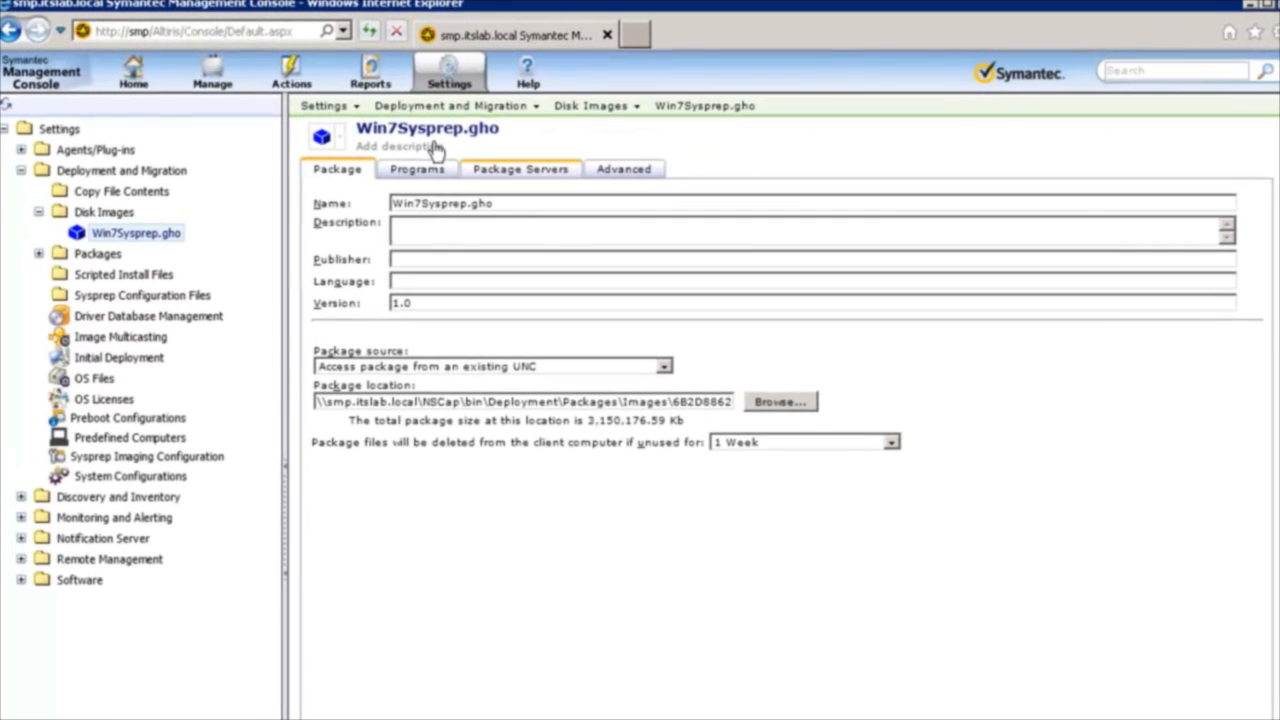
Examine the Win7Sysprep.gho package's server assignment and the full path of its package location.
{"action": "left_click", "coordinate": [488, 171]}
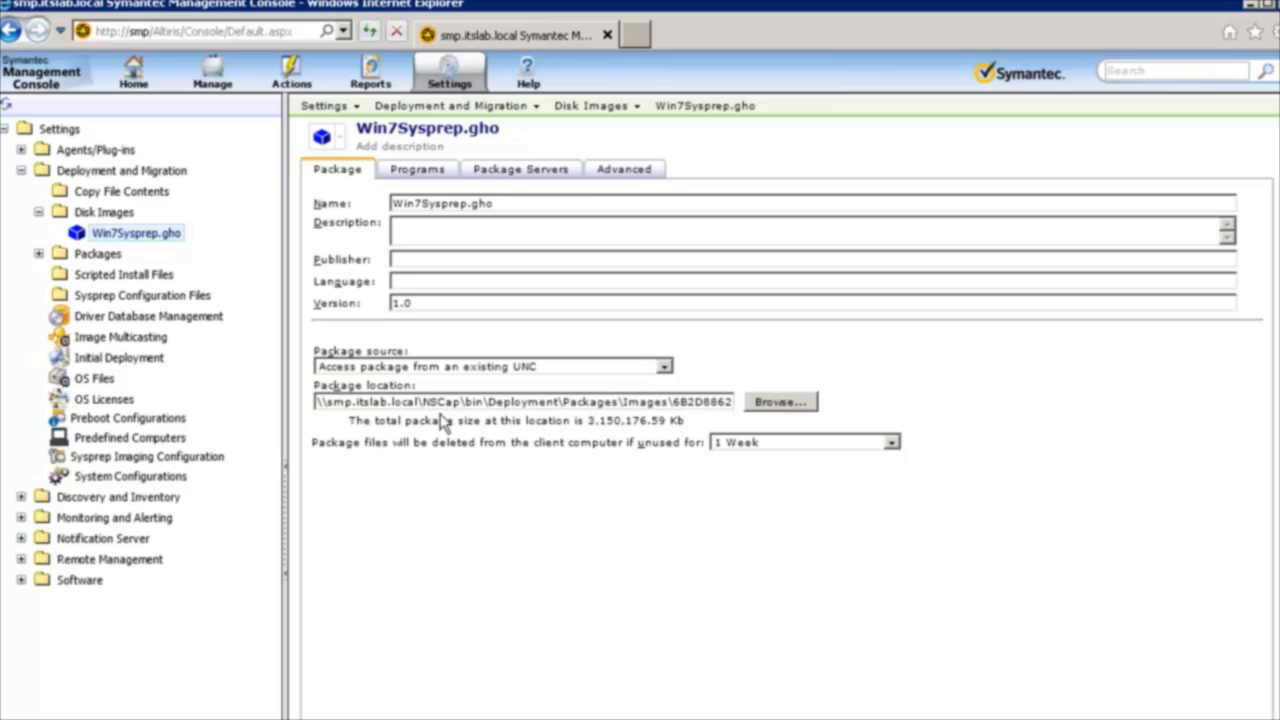
{"action": "left_click_drag", "start_coordinate": [418, 401], "coordinate": [814, 421]}
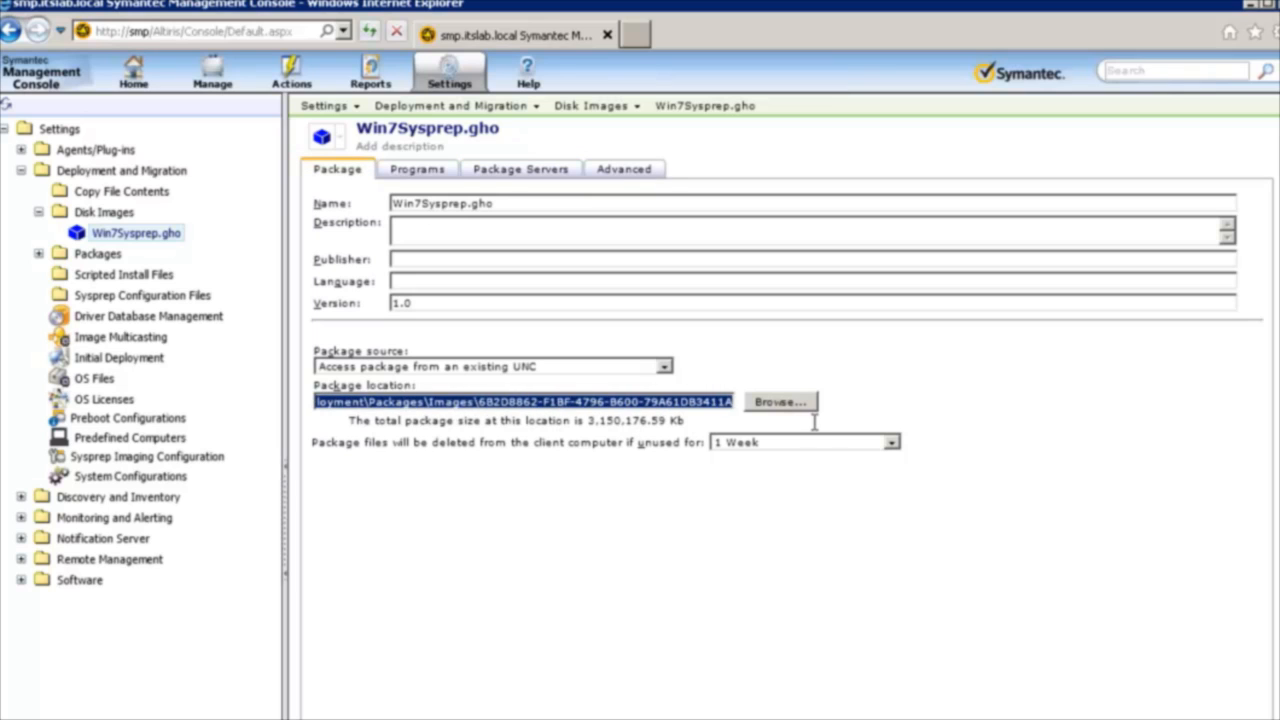
{"action": "left_click", "coordinate": [673, 405]}
{"action": "double_click", "coordinate": [673, 405]}
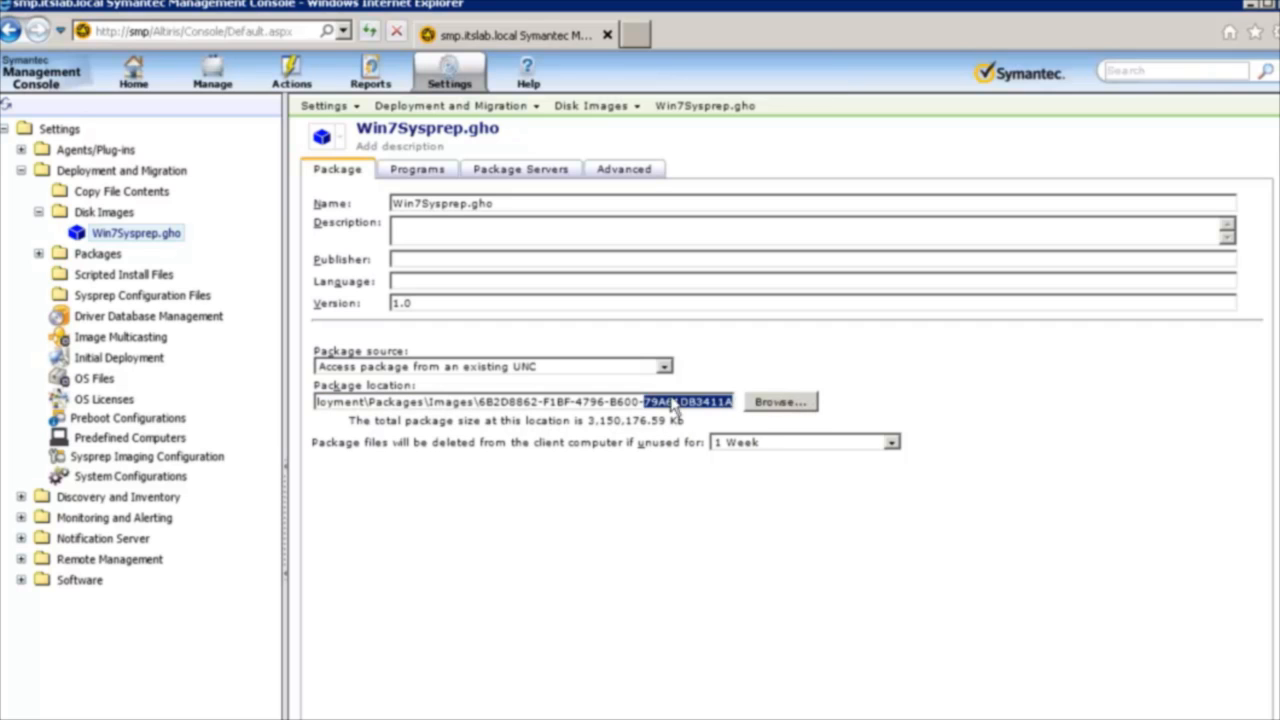
{"action": "left_click", "coordinate": [636, 395]}
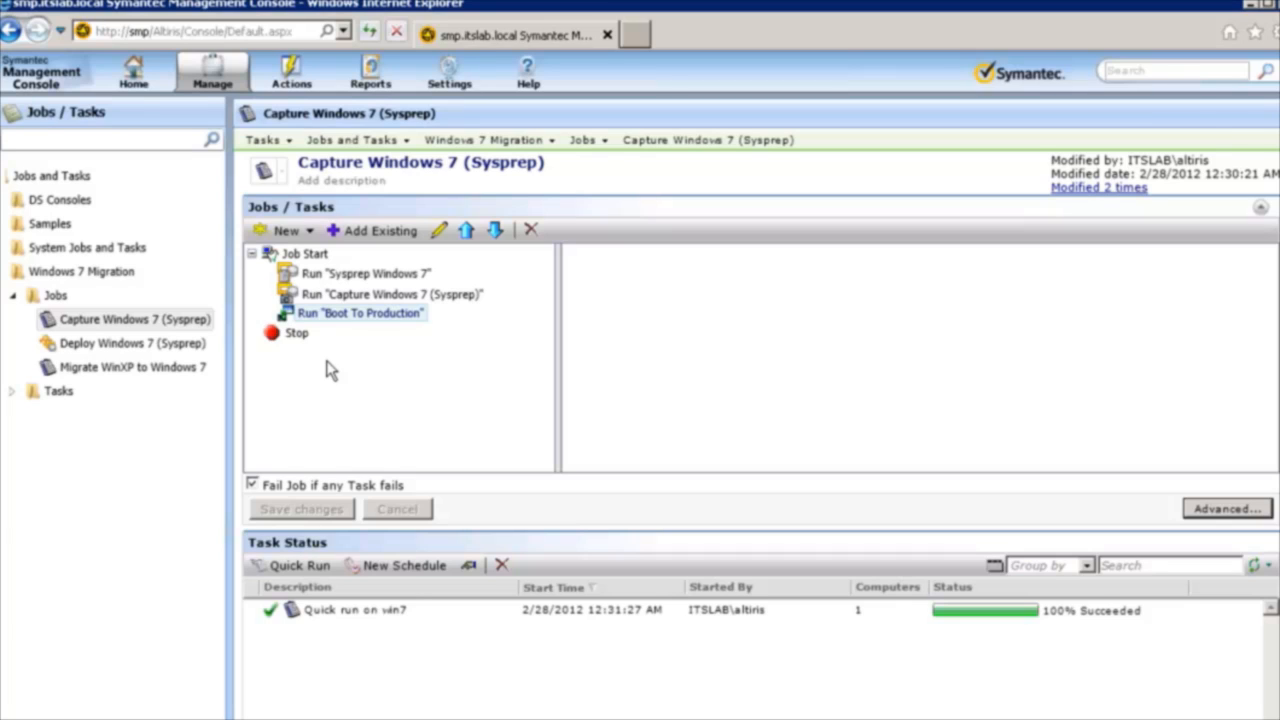
Review the Sysprep Windows 7 and Boot To Production tasks in the Capture Windows 7 (Sysprep) job.
{"action": "left_click", "coordinate": [383, 276]}
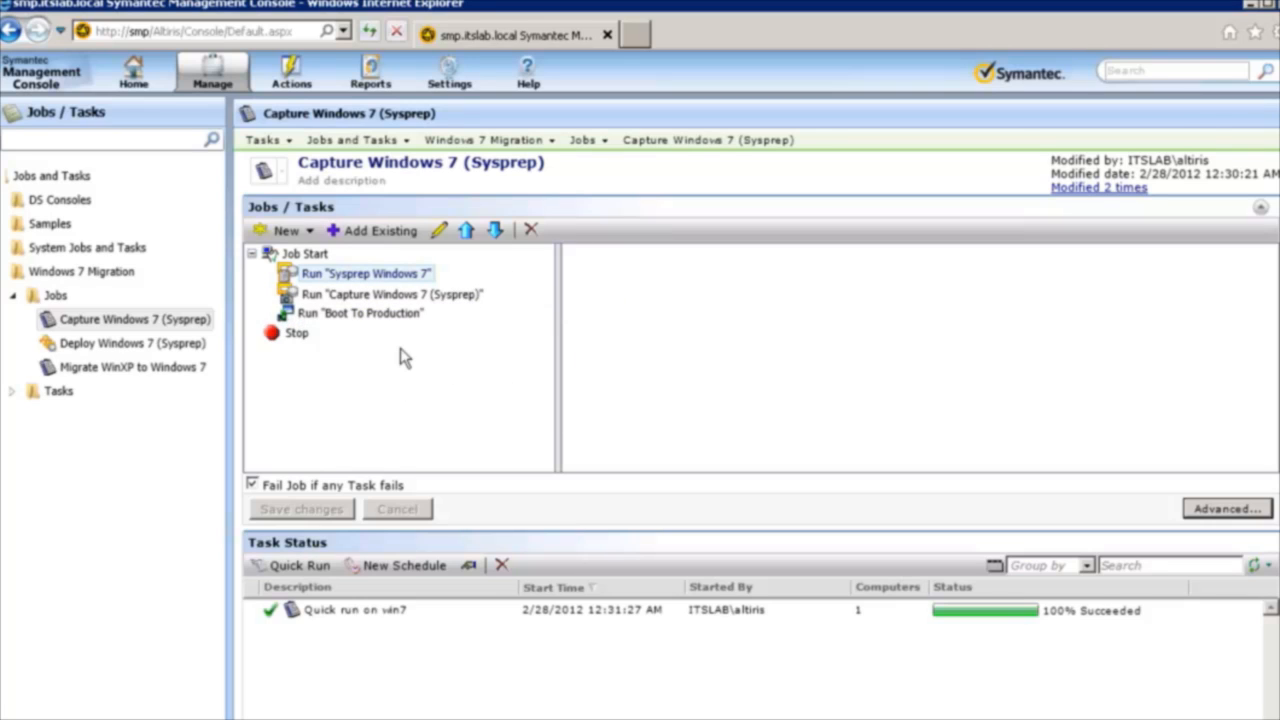
{"action": "left_click", "coordinate": [385, 316]}
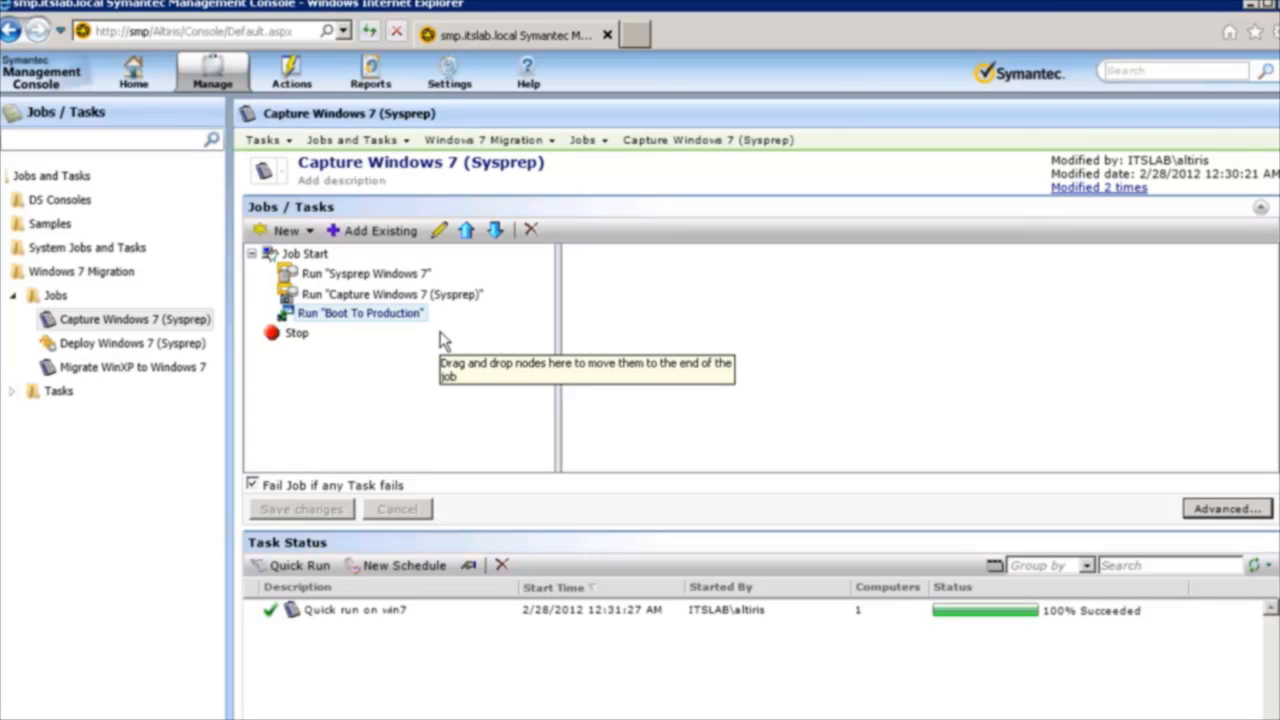
{"action": "left_click", "coordinate": [110, 322]}
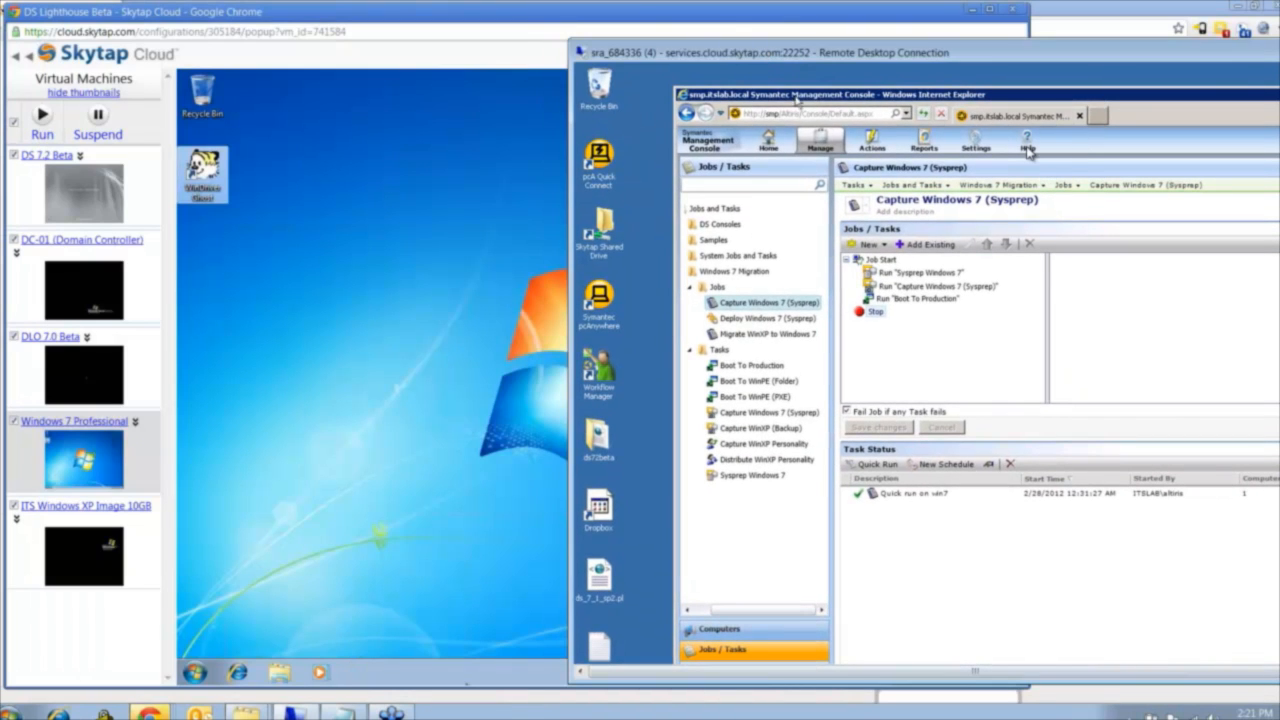
Run the Capture Windows 7 (Sysprep) job immediately on TestPC1.
{"action": "left_click", "coordinate": [872, 464]}
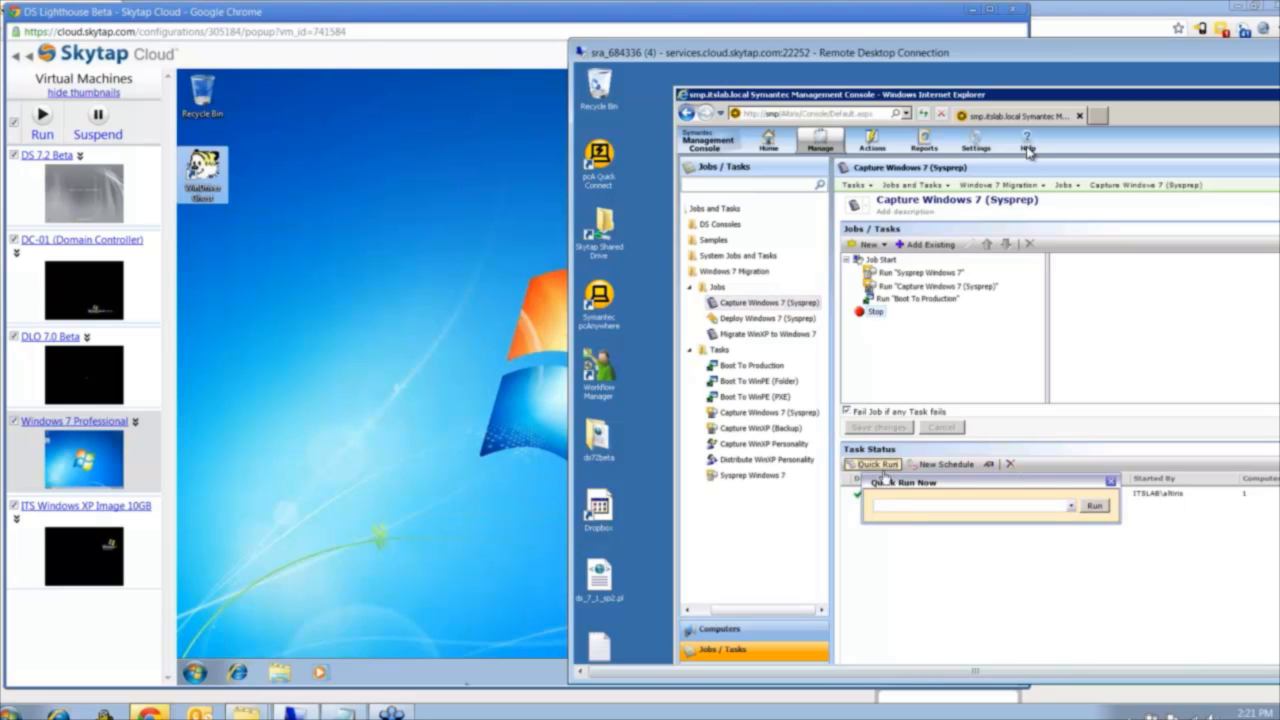
{"action": "left_click", "coordinate": [899, 505]}
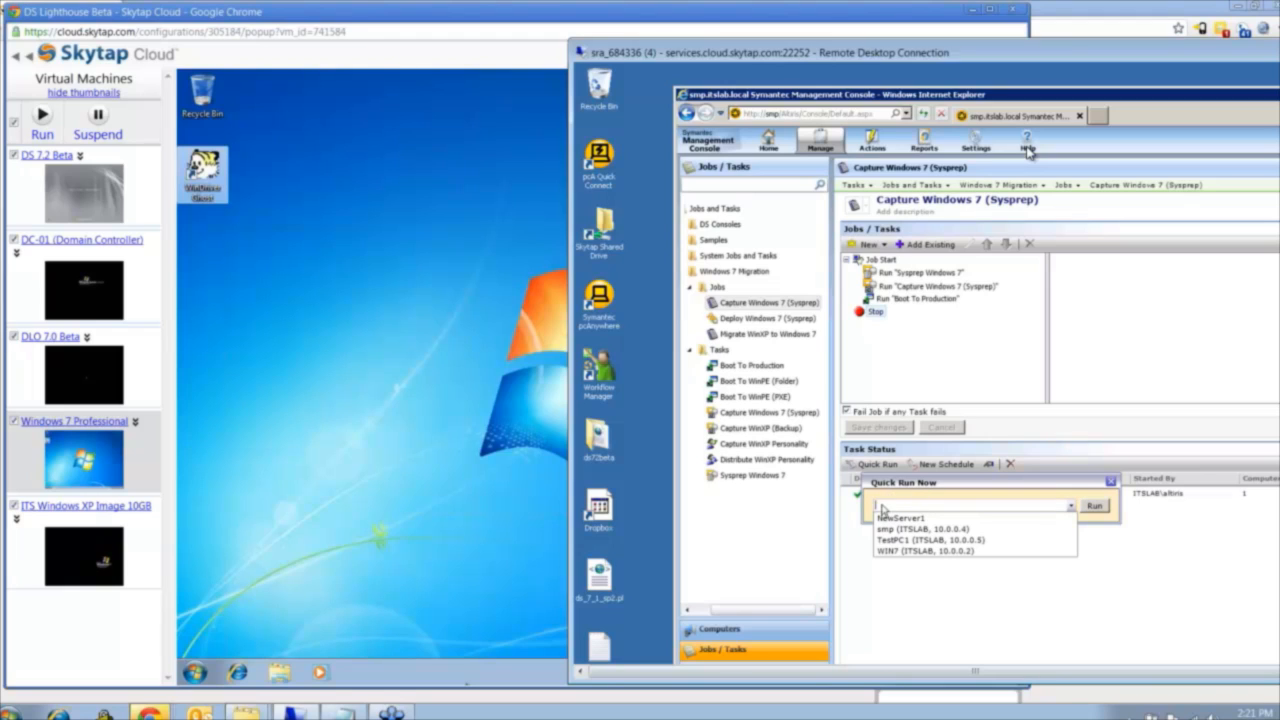
{"action": "left_click", "coordinate": [928, 540]}
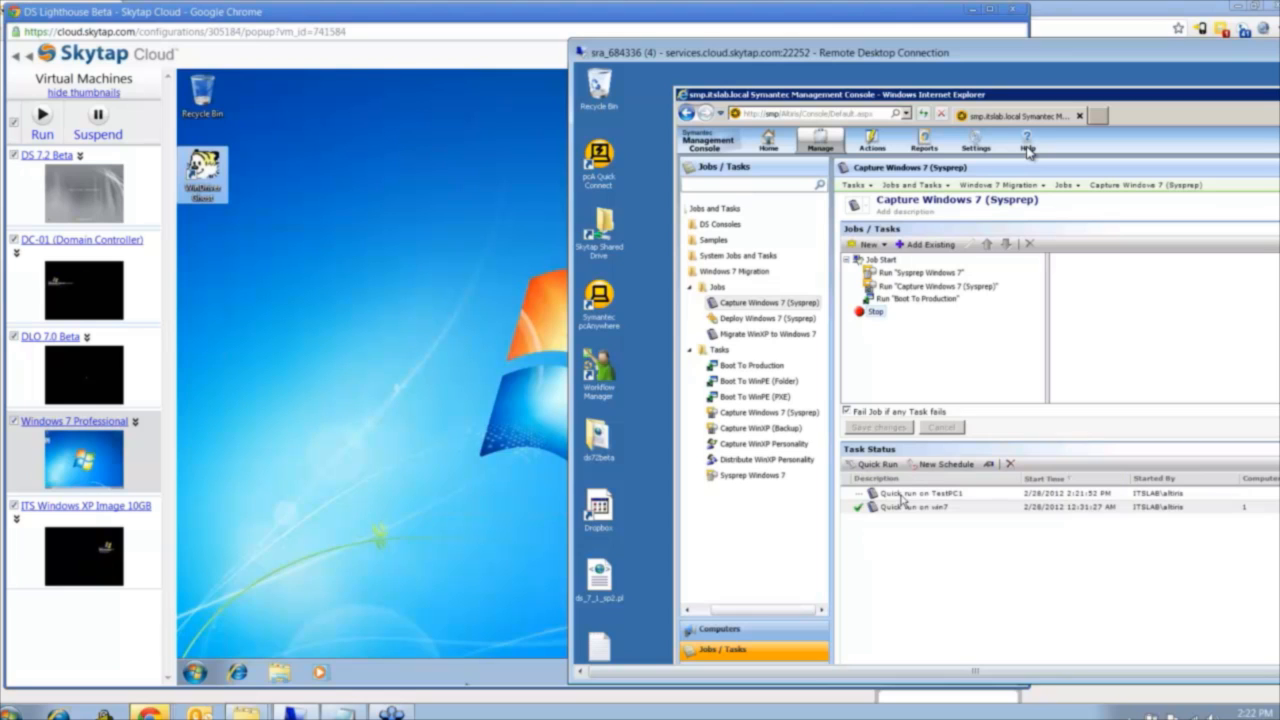
Inspect the status of the capture run and its execution details for TestPC1.
{"action": "double_click", "coordinate": [902, 494]}
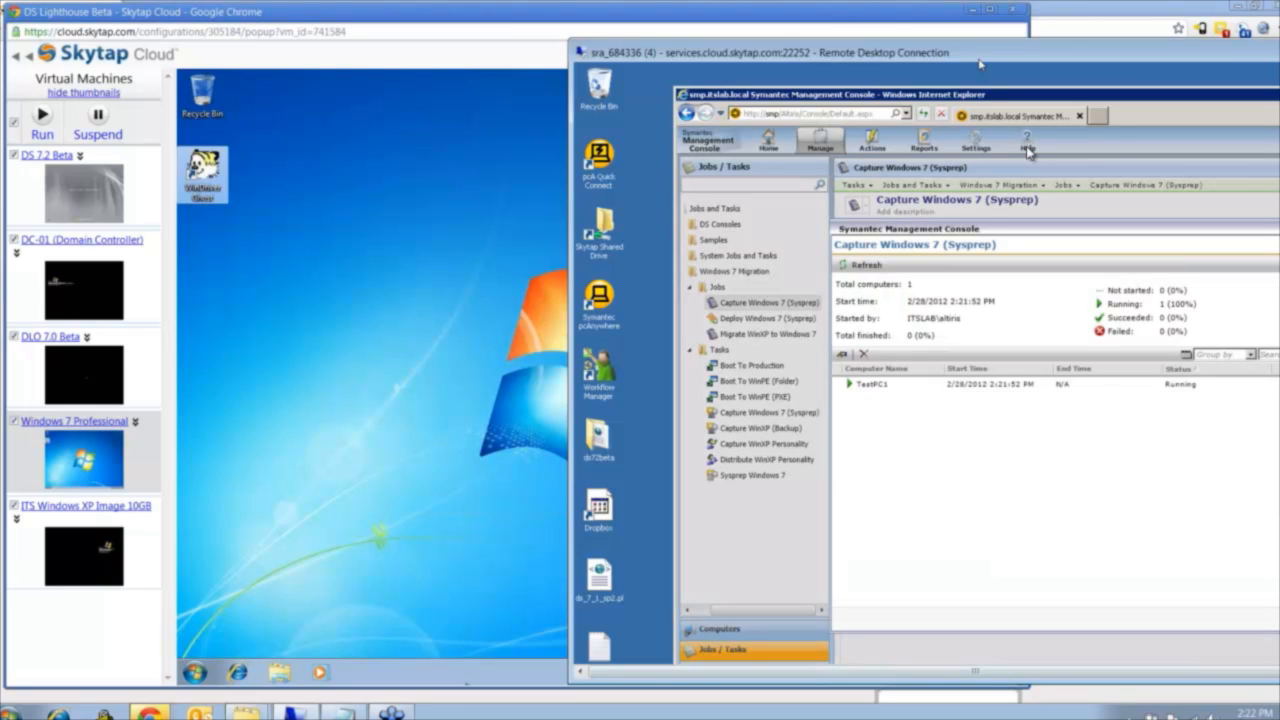
{"action": "left_click_drag", "start_coordinate": [978, 54], "coordinate": [800, 53]}
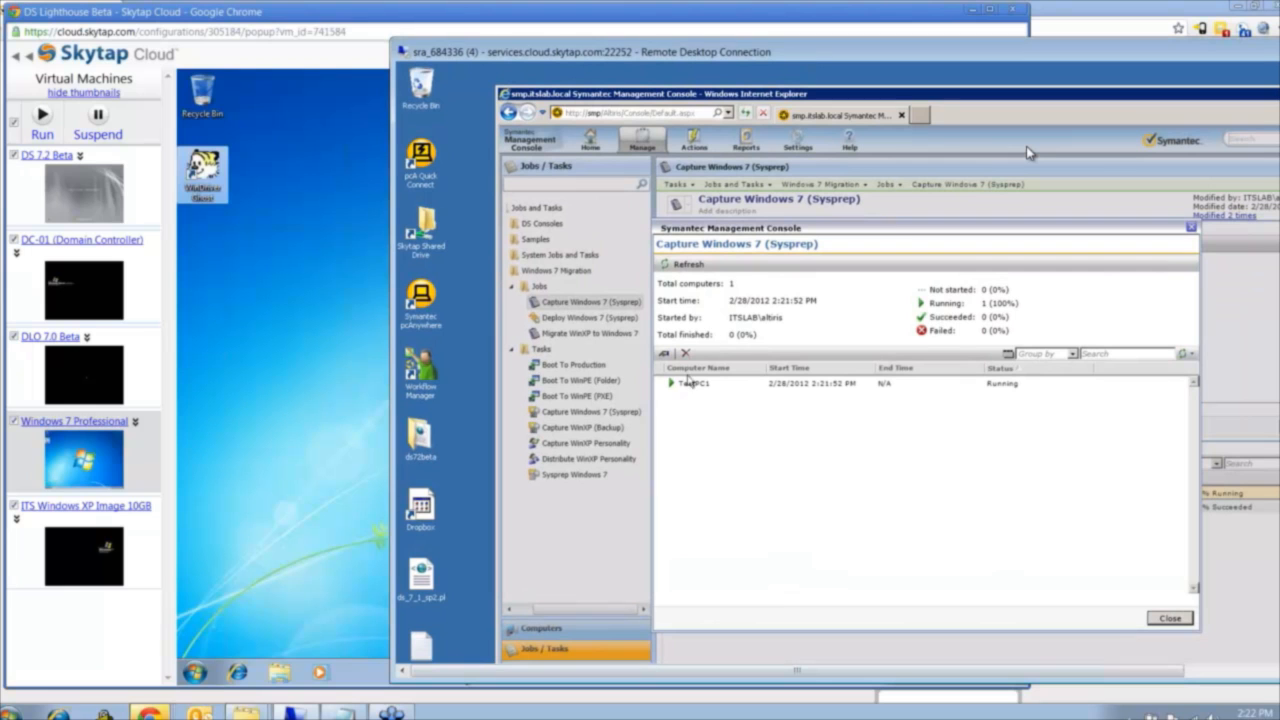
{"action": "double_click", "coordinate": [690, 386]}
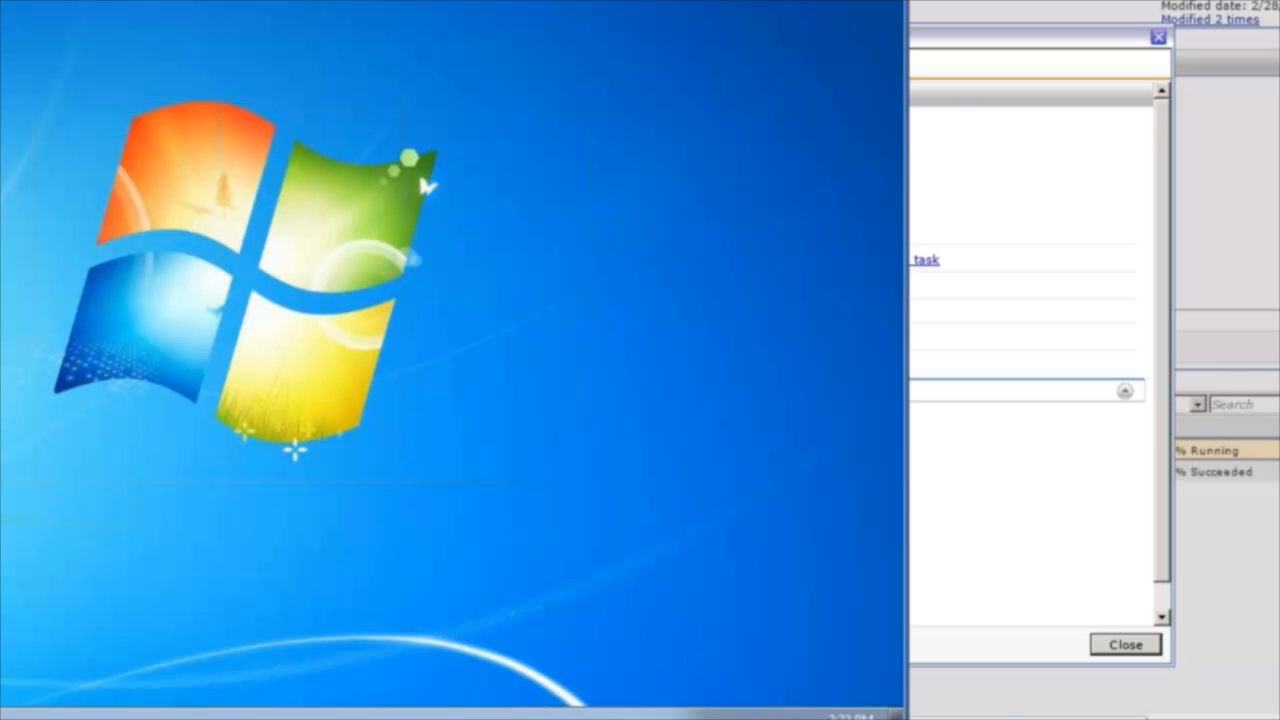
{"action": "left_click", "coordinate": [720, 716]}
{"action": "double_click", "coordinate": [736, 638]}
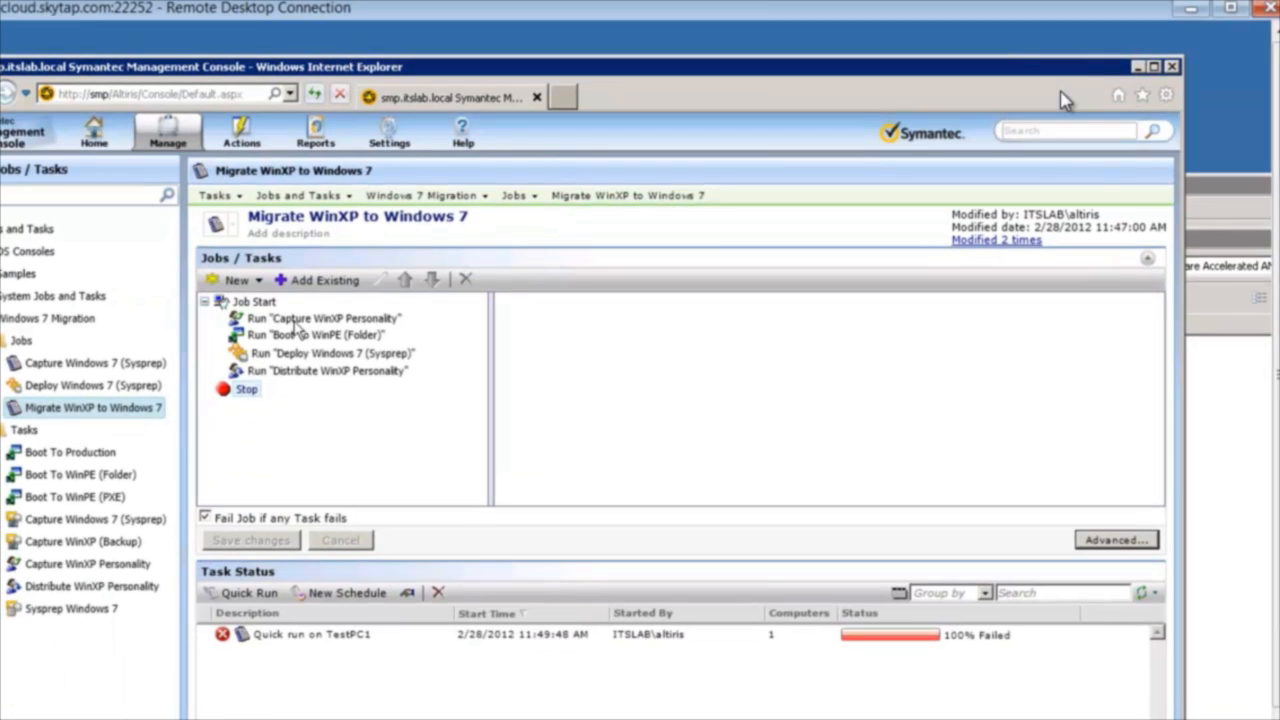
Open the Capture WinXP Personality task from the Migrate WinXP to Windows 7 job and review its personality name.
{"action": "left_click", "coordinate": [300, 323]}
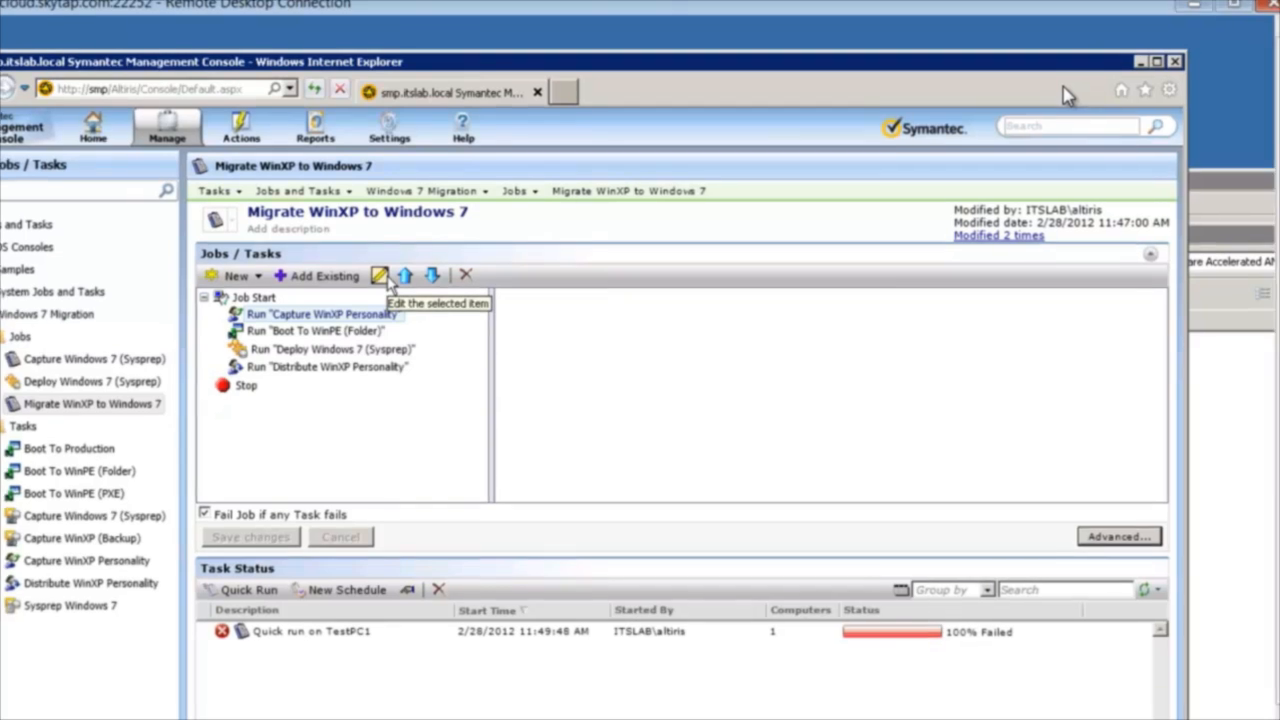
{"action": "left_click", "coordinate": [381, 276]}
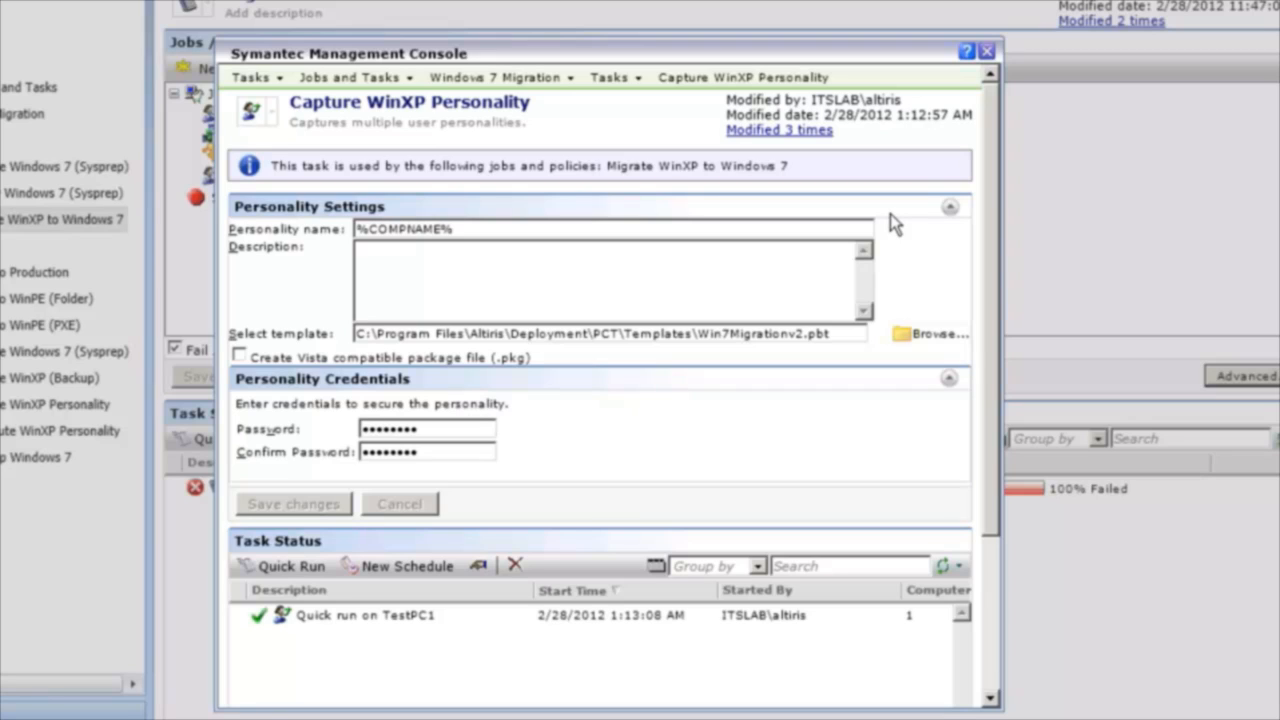
{"action": "left_click", "coordinate": [462, 229]}
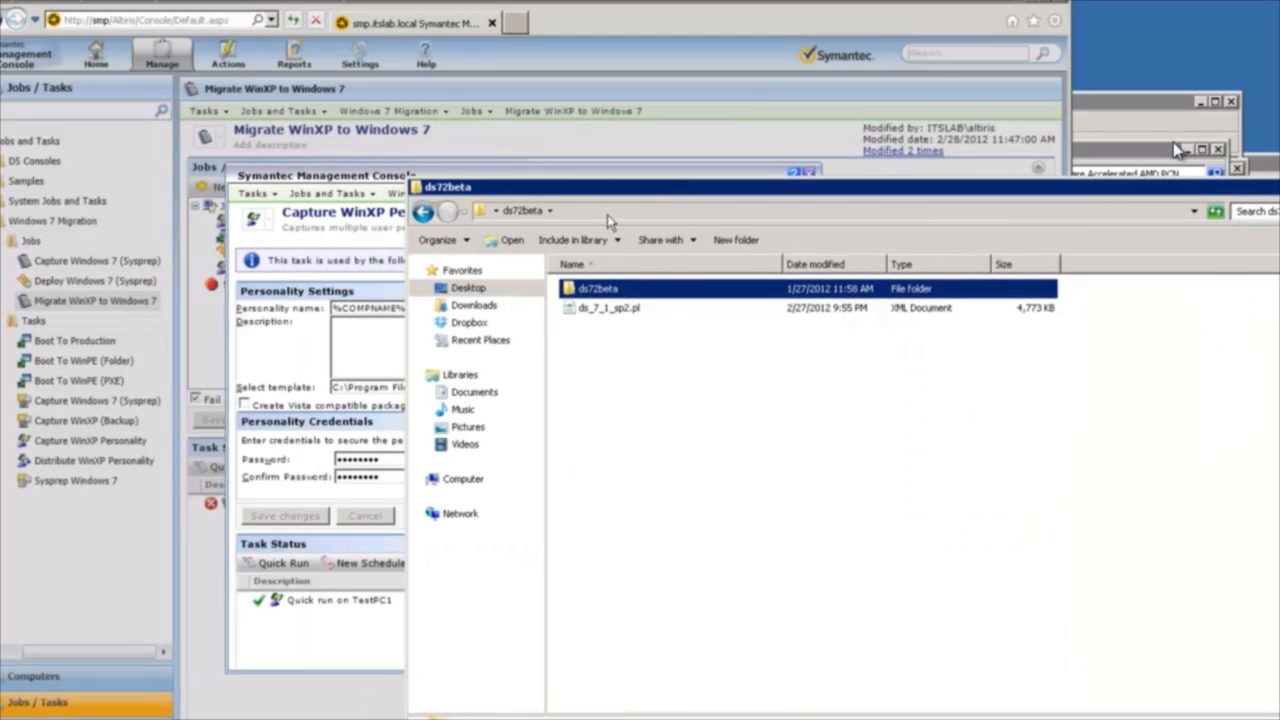
Browse to C:\Program Files\Altiris\Deployment\PCT and launch the TEMPLATE application.
{"action": "left_click", "coordinate": [608, 213]}
{"action": "type", "text": "c:\\pro"}
{"action": "key", "text": "Down"}
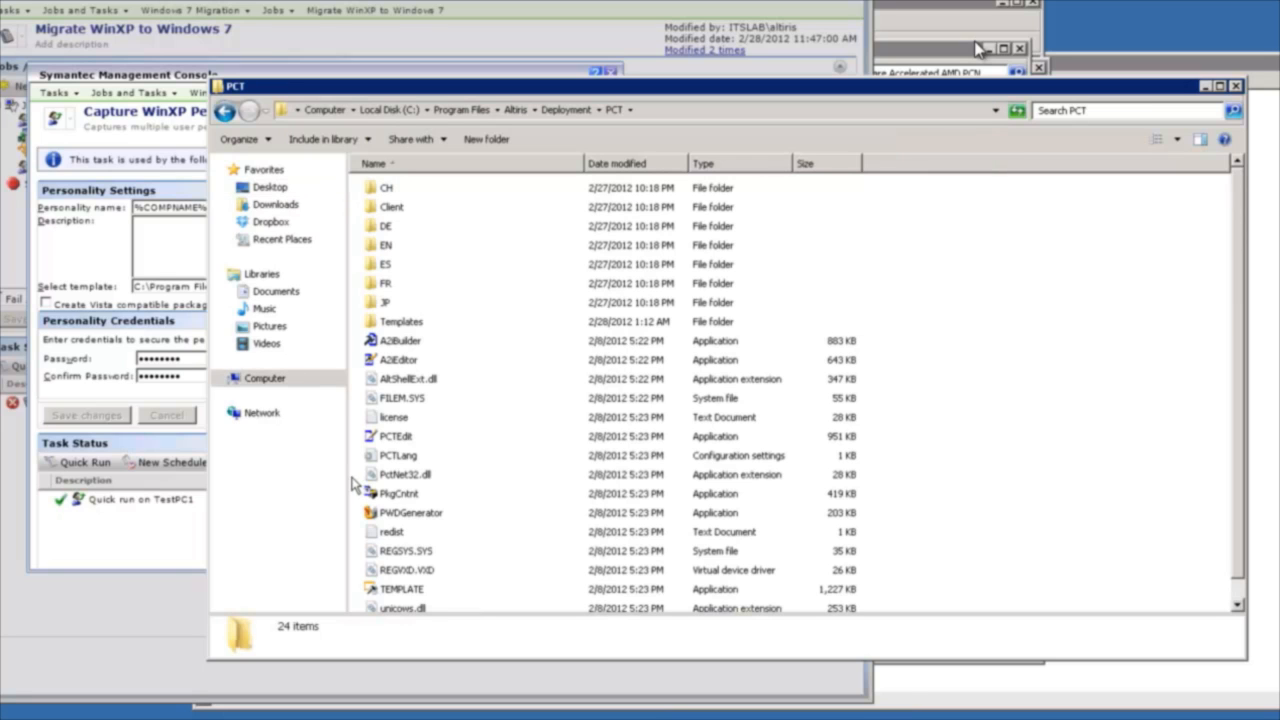
{"action": "key", "text": "t"}
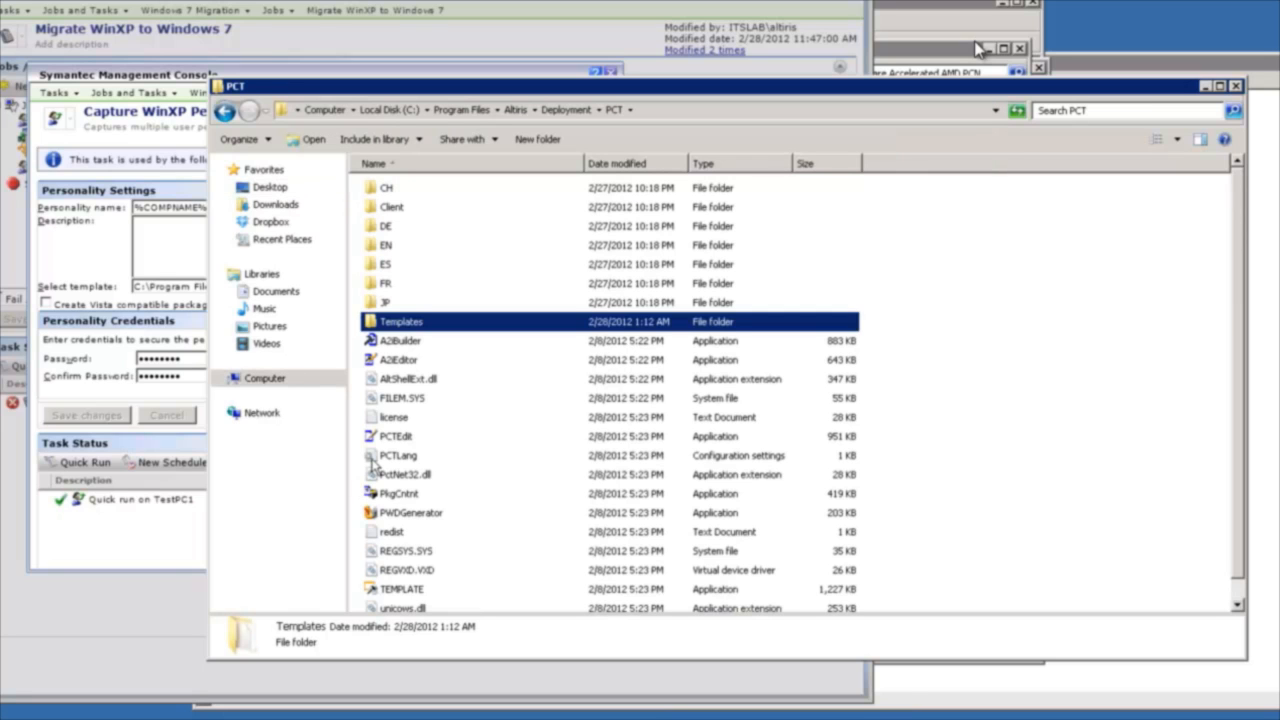
{"action": "scroll", "coordinate": [372, 460], "scroll_direction": "down", "scroll_amount": 1}
{"action": "left_click", "coordinate": [412, 565]}
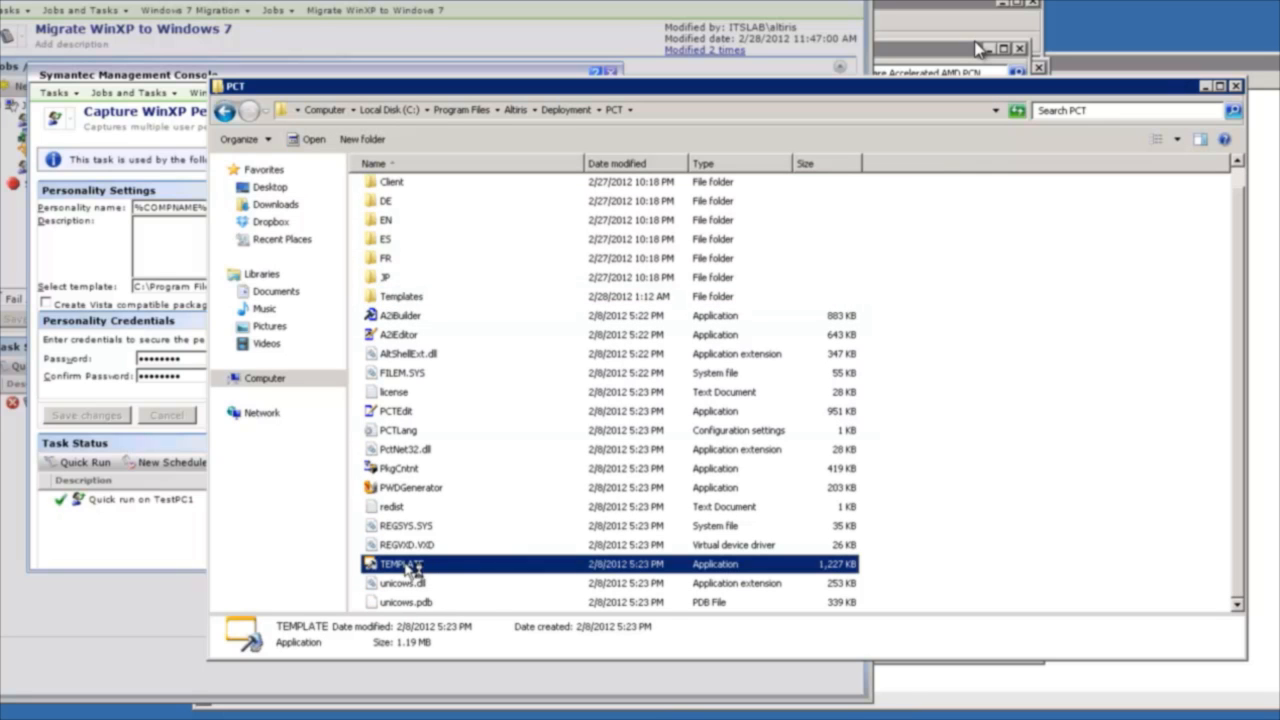
{"action": "double_click", "coordinate": [412, 565]}
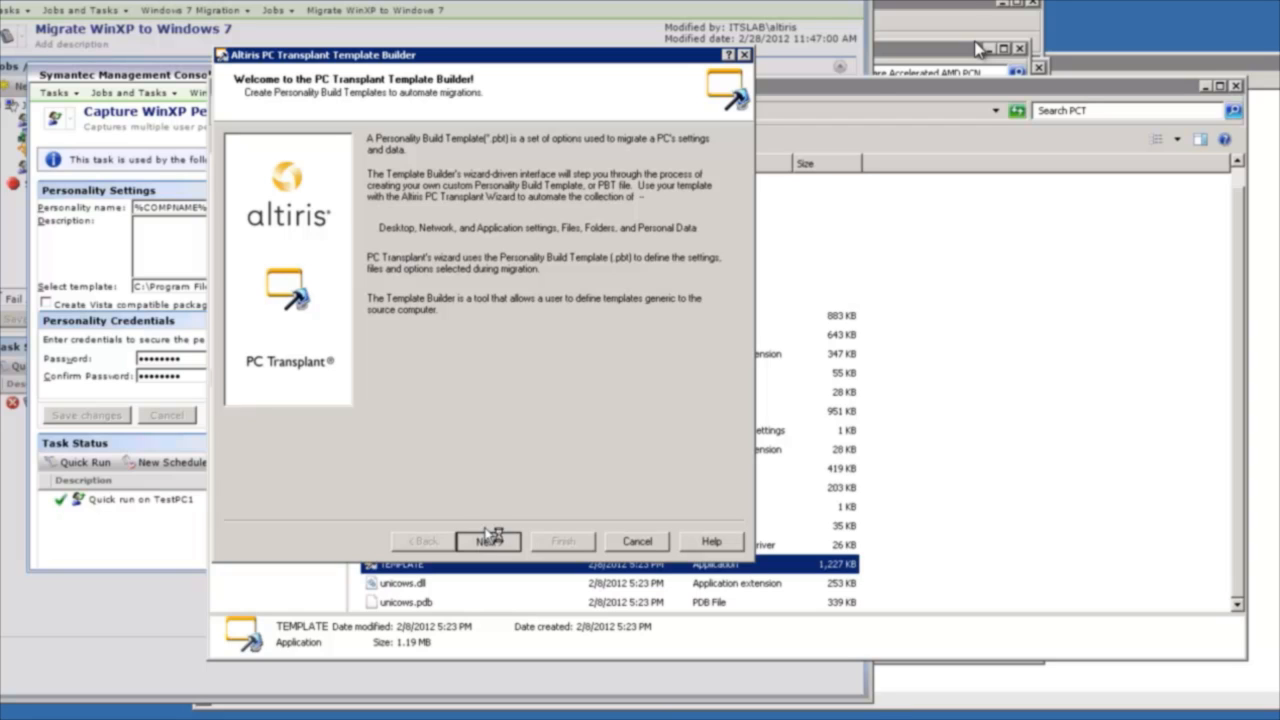
Choose to edit the existing Win7Migration.pbt template and continue to its user capture options.
{"action": "left_click", "coordinate": [486, 541]}
{"action": "left_click", "coordinate": [252, 278]}
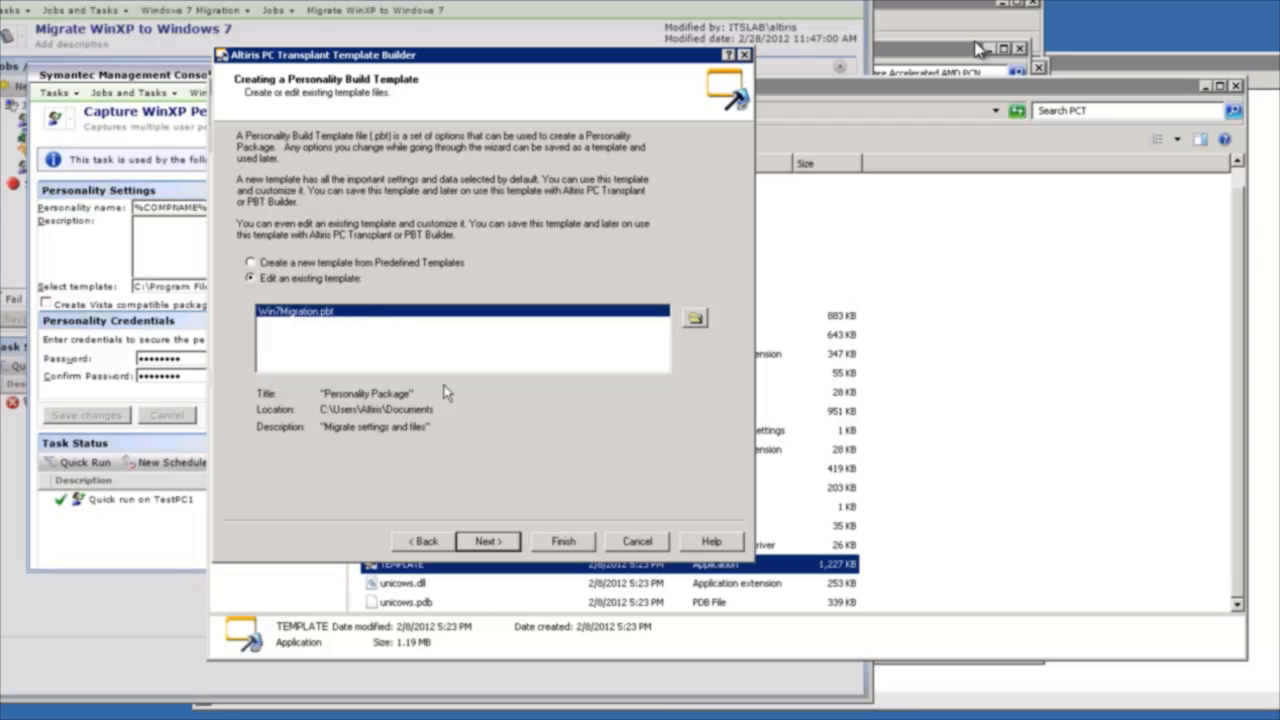
{"action": "left_click", "coordinate": [494, 541]}
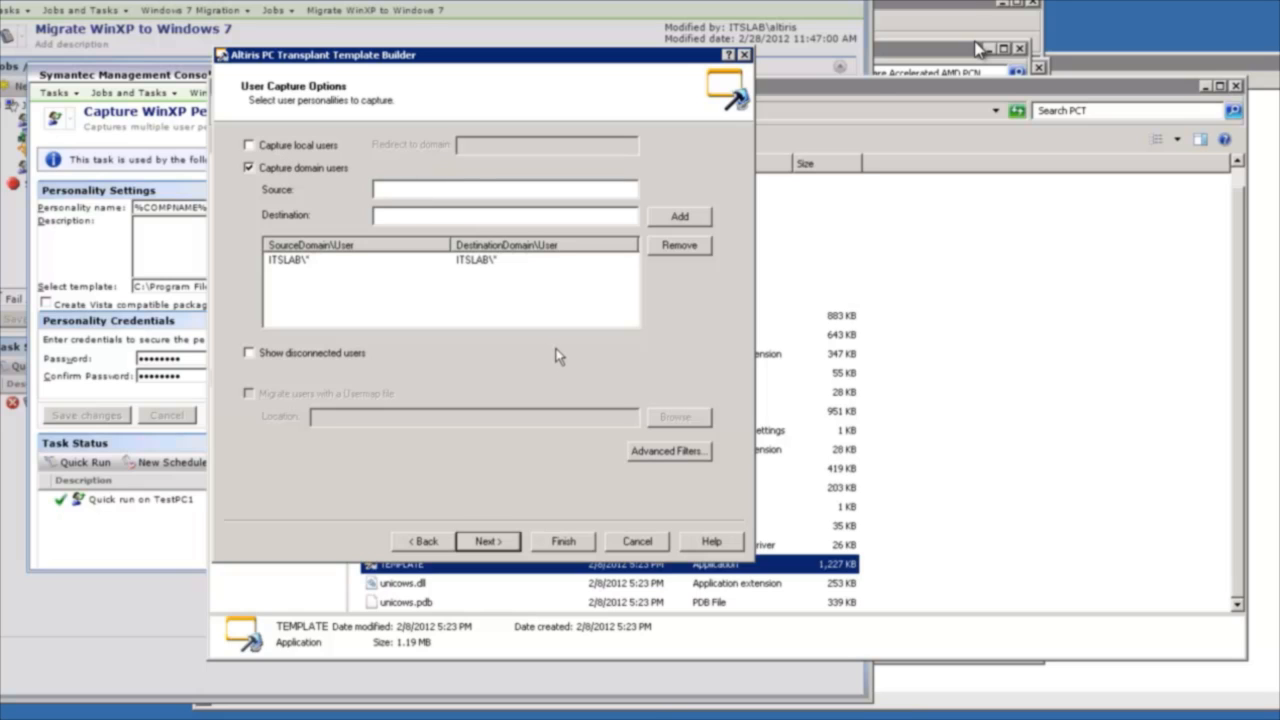
Review the template's desktop settings for Control Panel, Display Properties and Windows Shell, plus its network and TCP/IP settings.
{"action": "key", "text": "Return"}
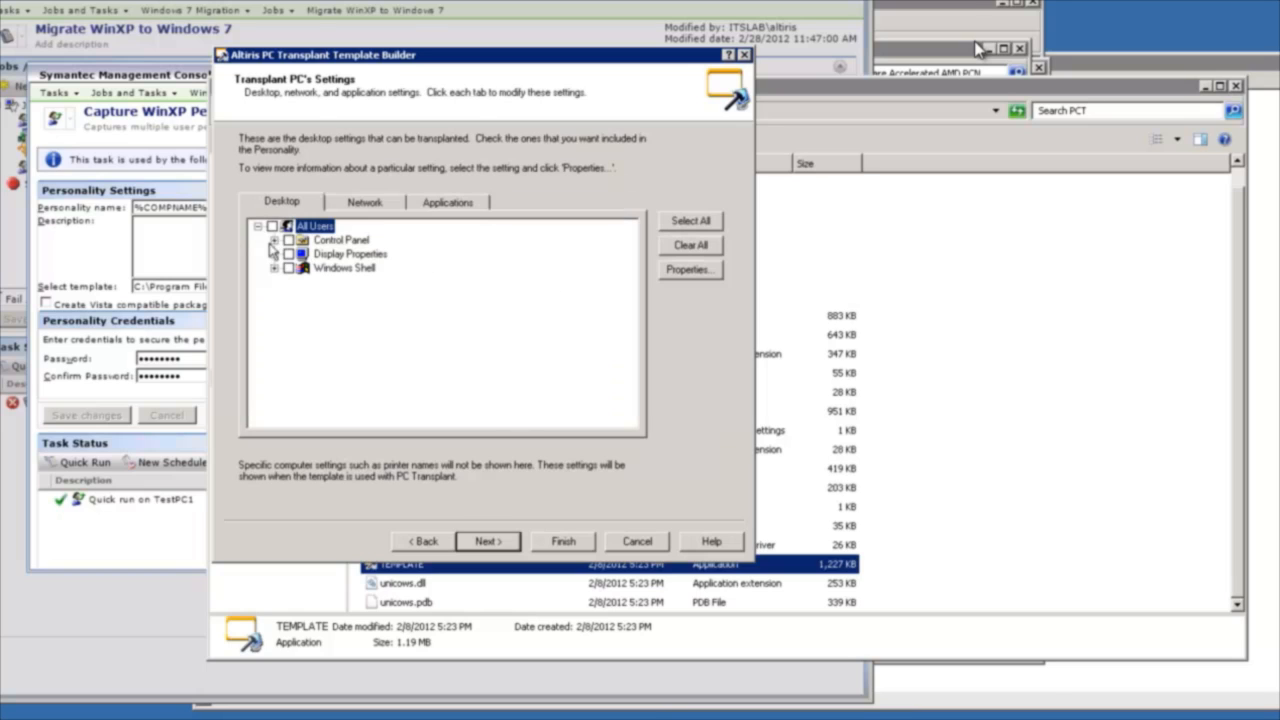
{"action": "left_click", "coordinate": [274, 268]}
{"action": "left_click", "coordinate": [274, 254]}
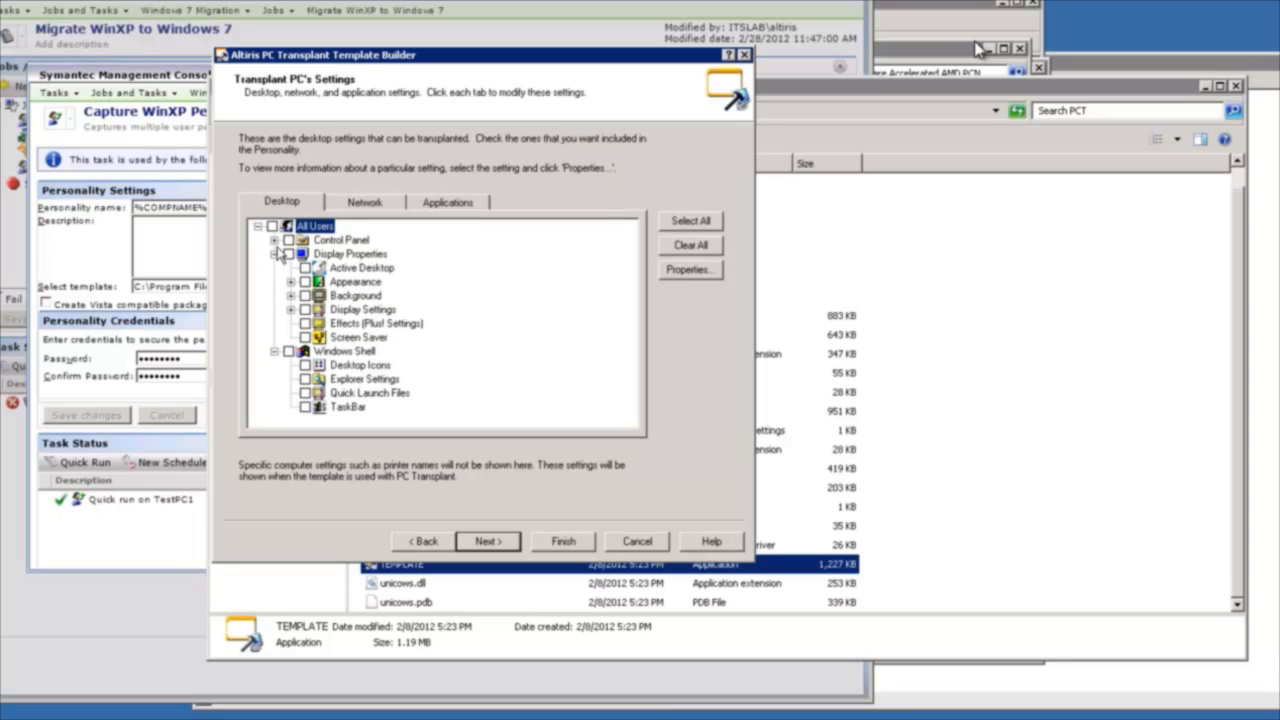
{"action": "left_click", "coordinate": [274, 240]}
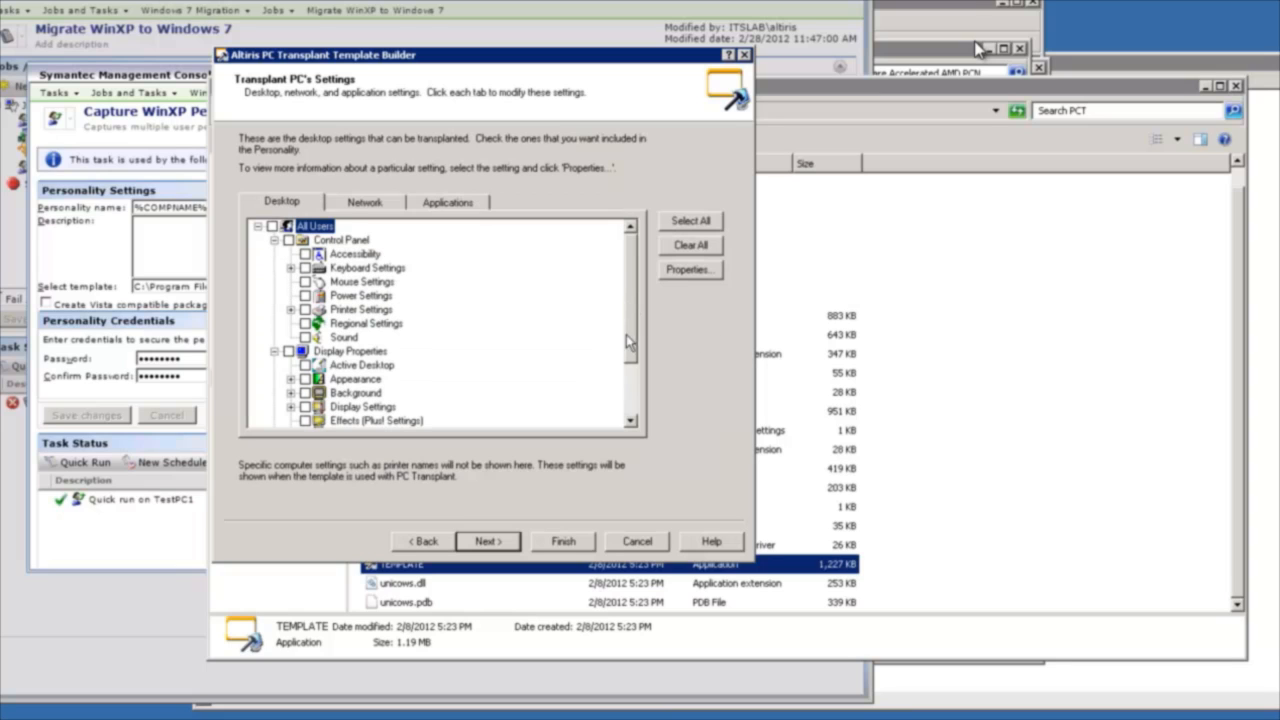
{"action": "left_click_drag", "start_coordinate": [626, 334], "coordinate": [625, 374]}
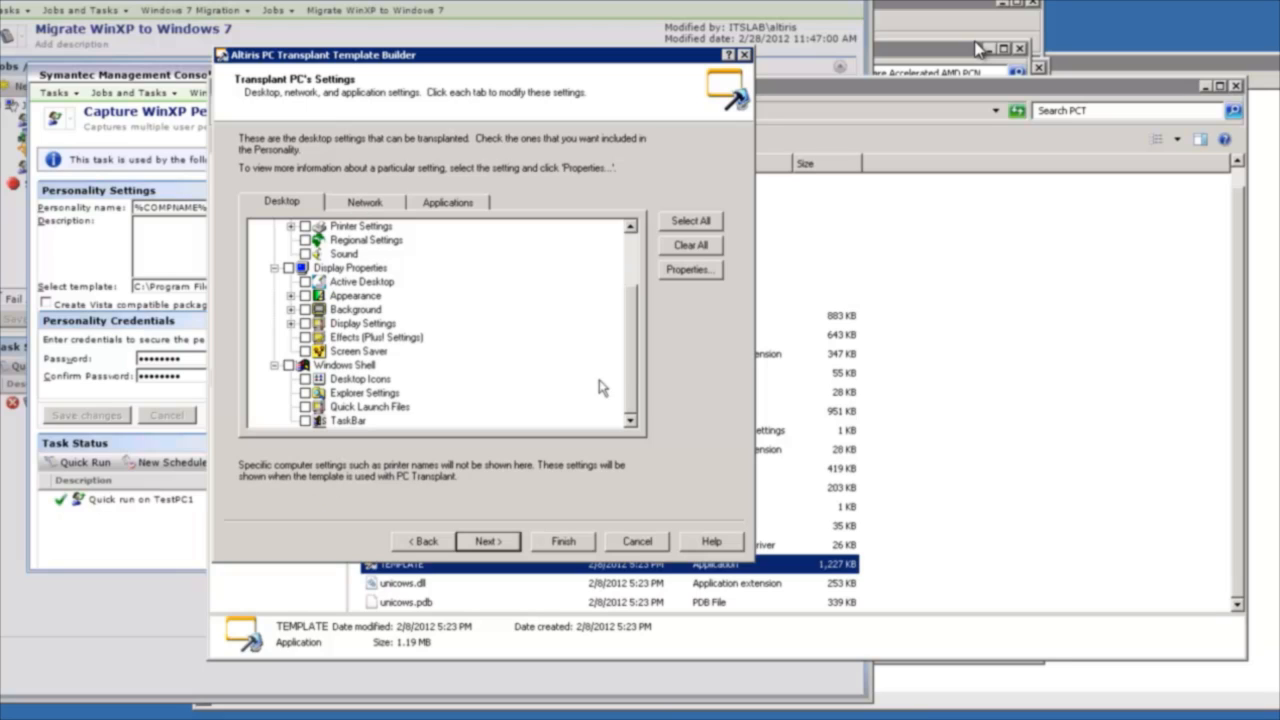
{"action": "left_click_drag", "start_coordinate": [628, 335], "coordinate": [621, 282]}
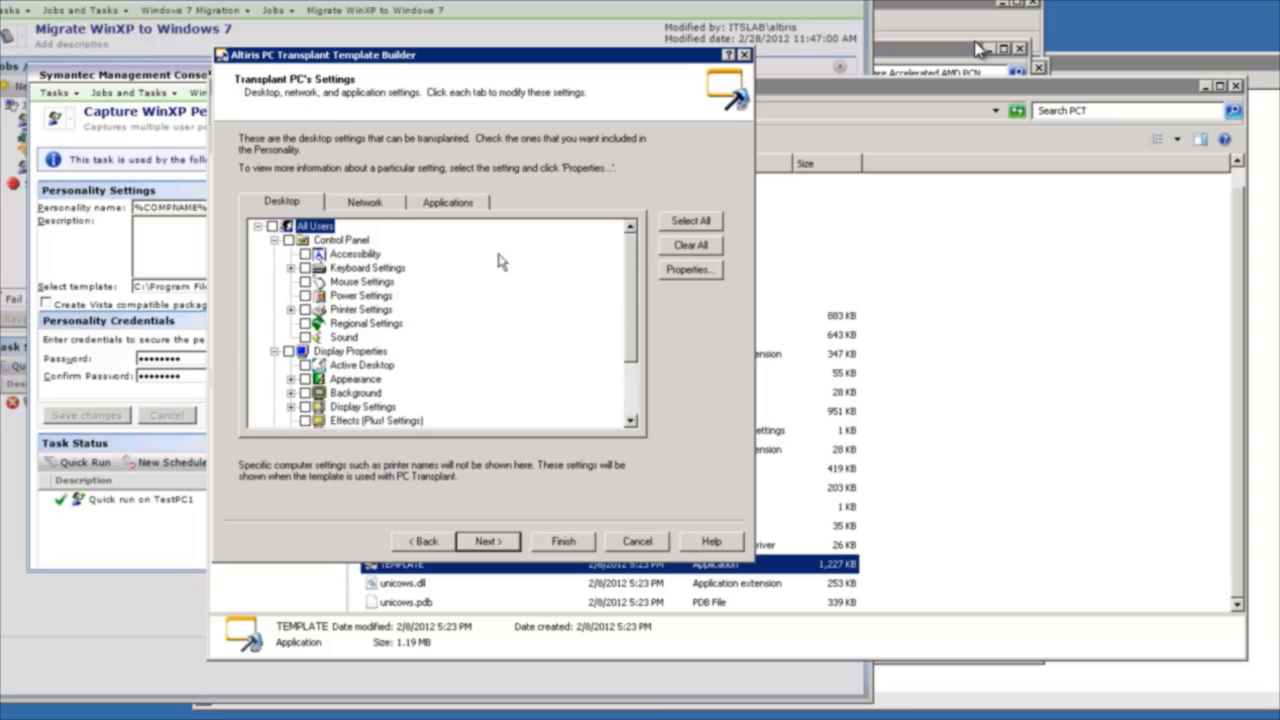
{"action": "left_click", "coordinate": [362, 208]}
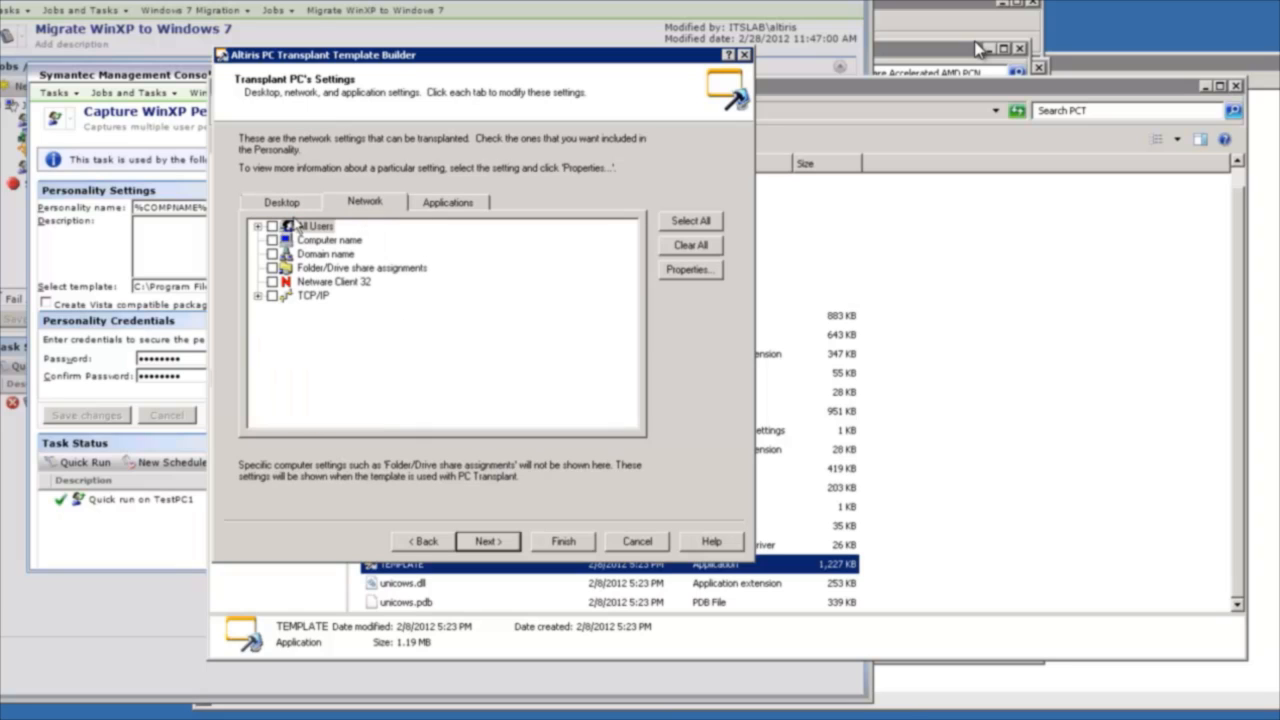
{"action": "left_click", "coordinate": [258, 297]}
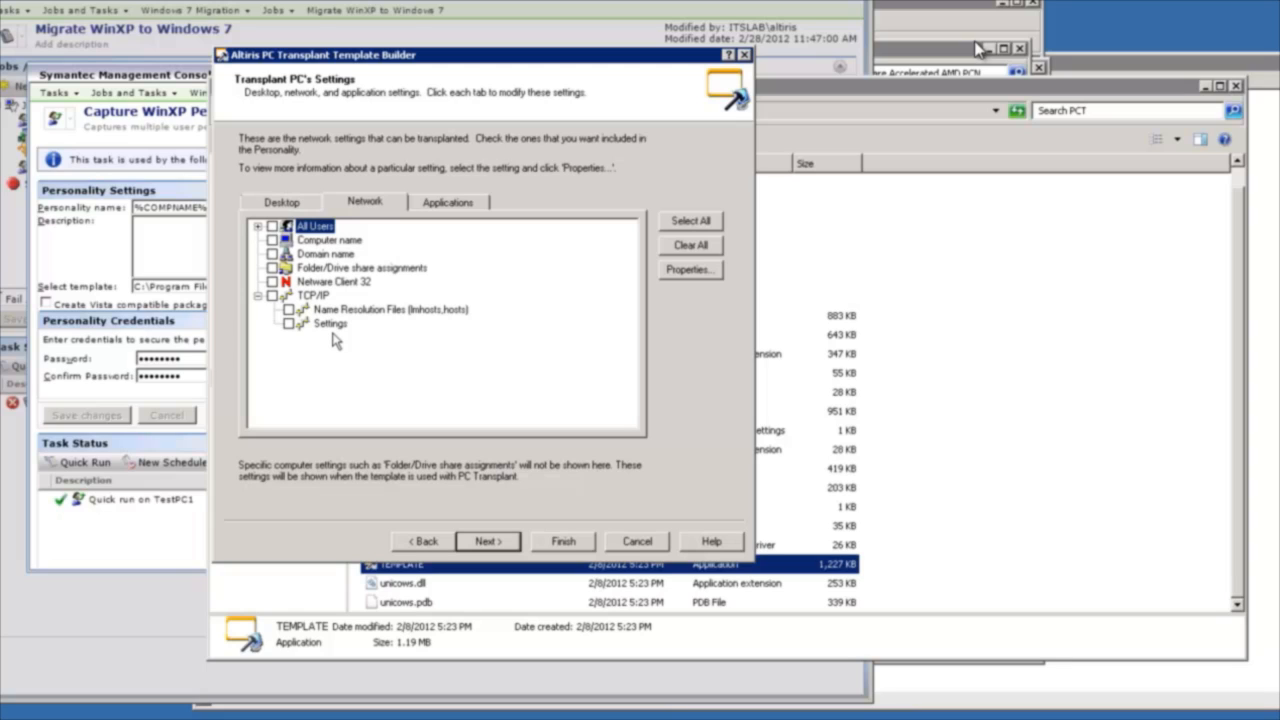
Examine the list of application settings that can be transplanted, including the Internet Explorer and Outlook options.
{"action": "left_click", "coordinate": [422, 206]}
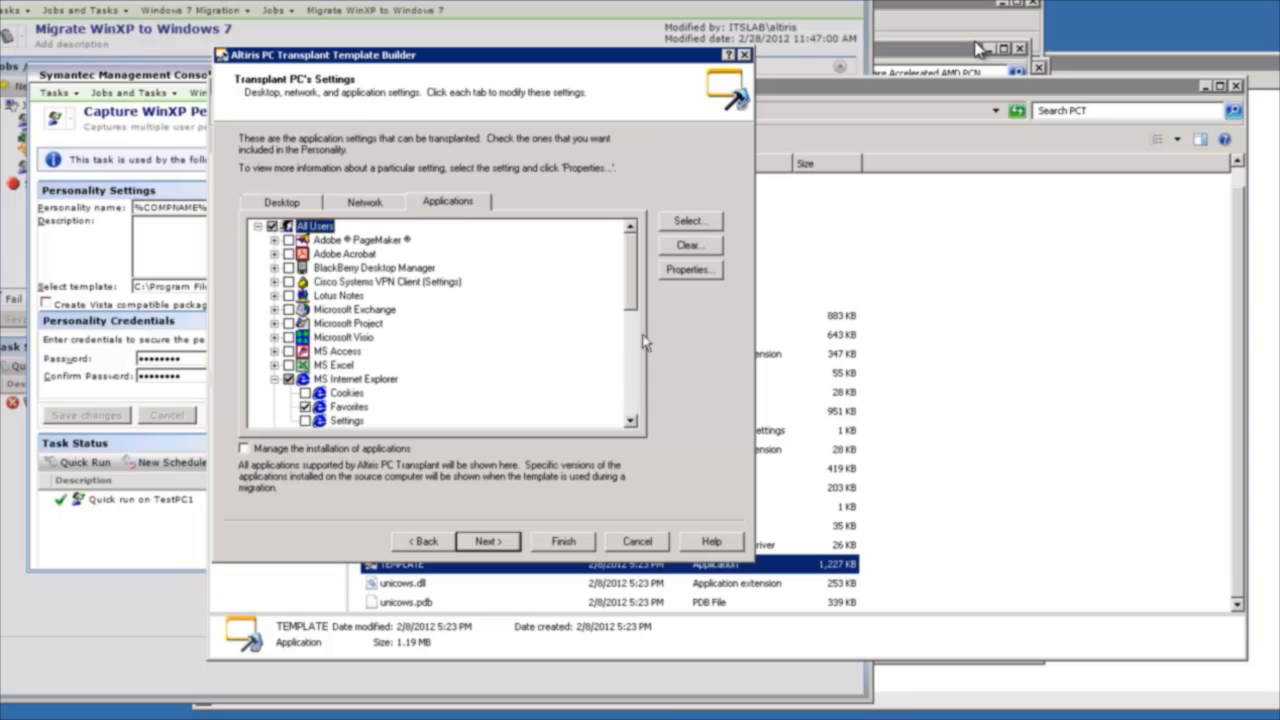
{"action": "left_click_drag", "start_coordinate": [631, 255], "coordinate": [631, 290]}
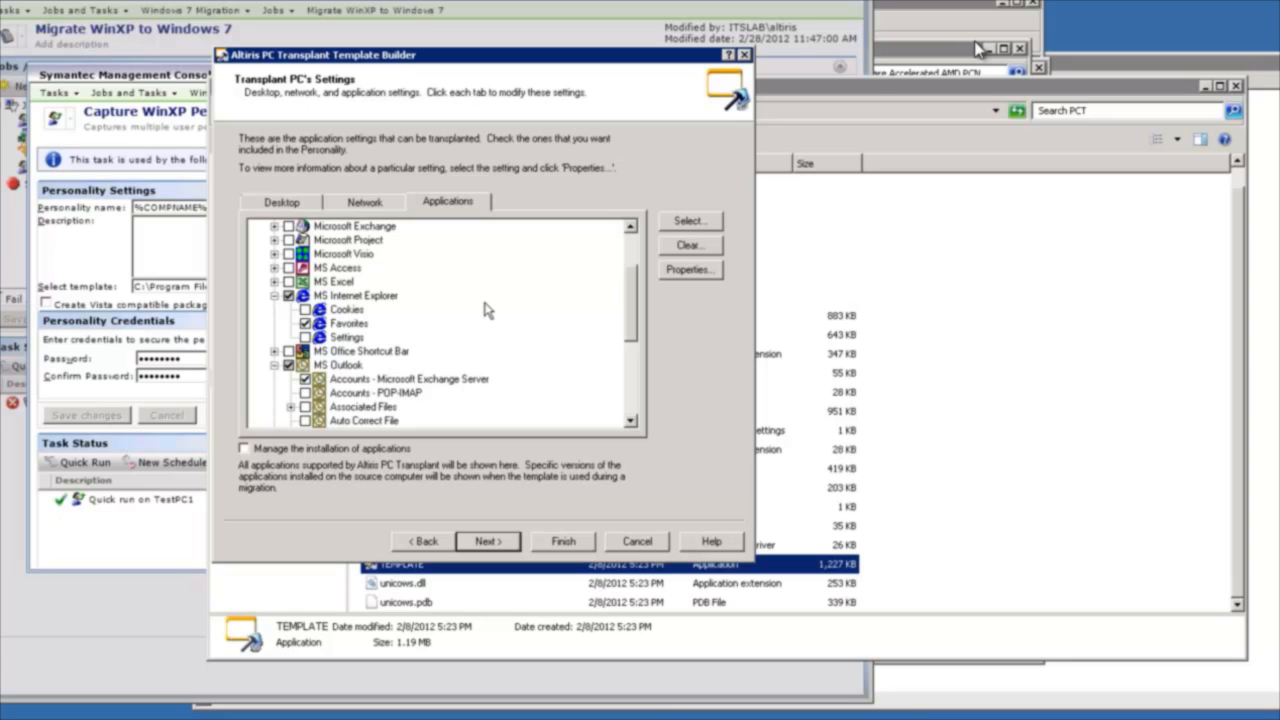
{"action": "left_click_drag", "start_coordinate": [630, 292], "coordinate": [600, 405]}
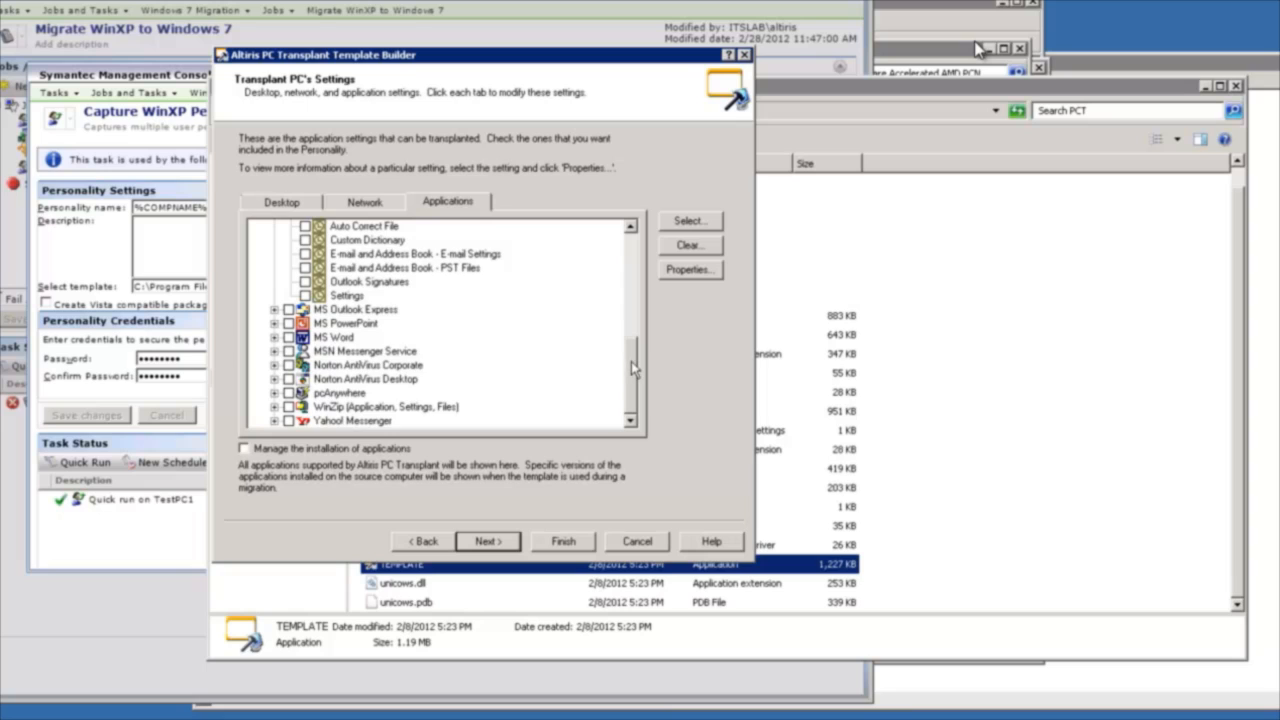
{"action": "left_click_drag", "start_coordinate": [631, 361], "coordinate": [633, 329]}
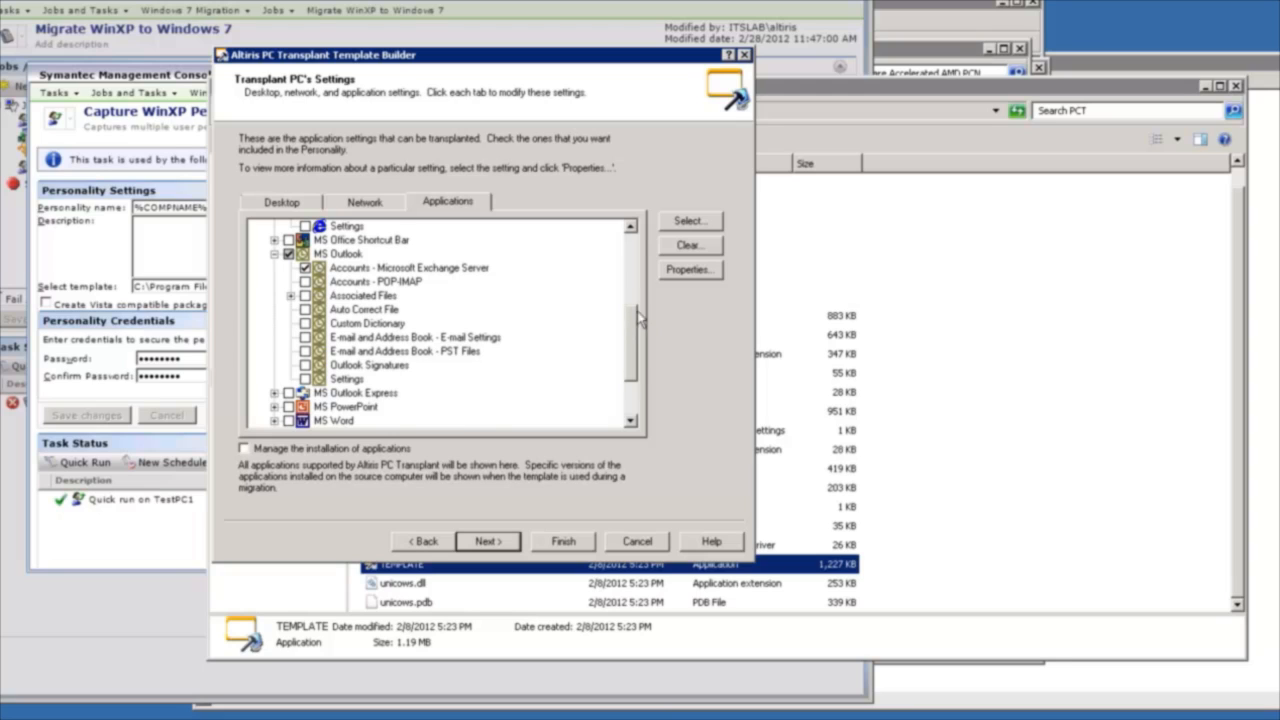
{"action": "scroll", "coordinate": [636, 330], "scroll_direction": "up", "scroll_amount": 1}
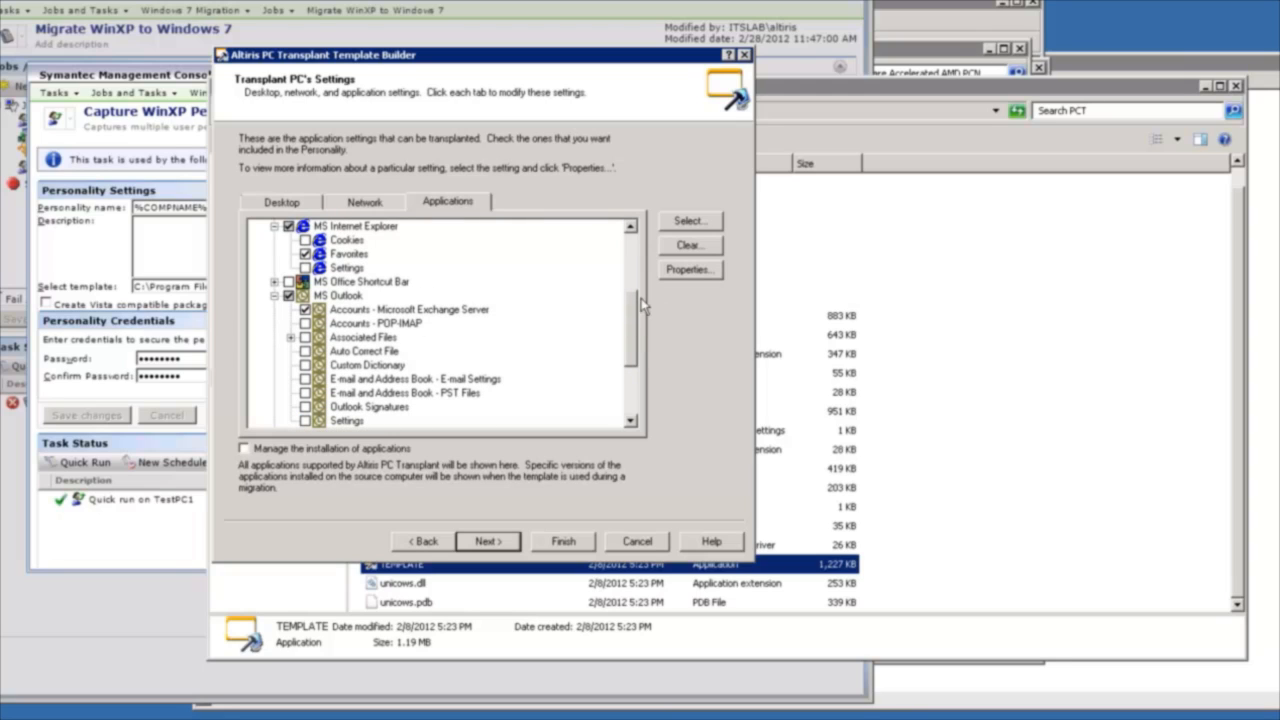
{"action": "scroll", "coordinate": [625, 309], "scroll_direction": "up", "scroll_amount": 4}
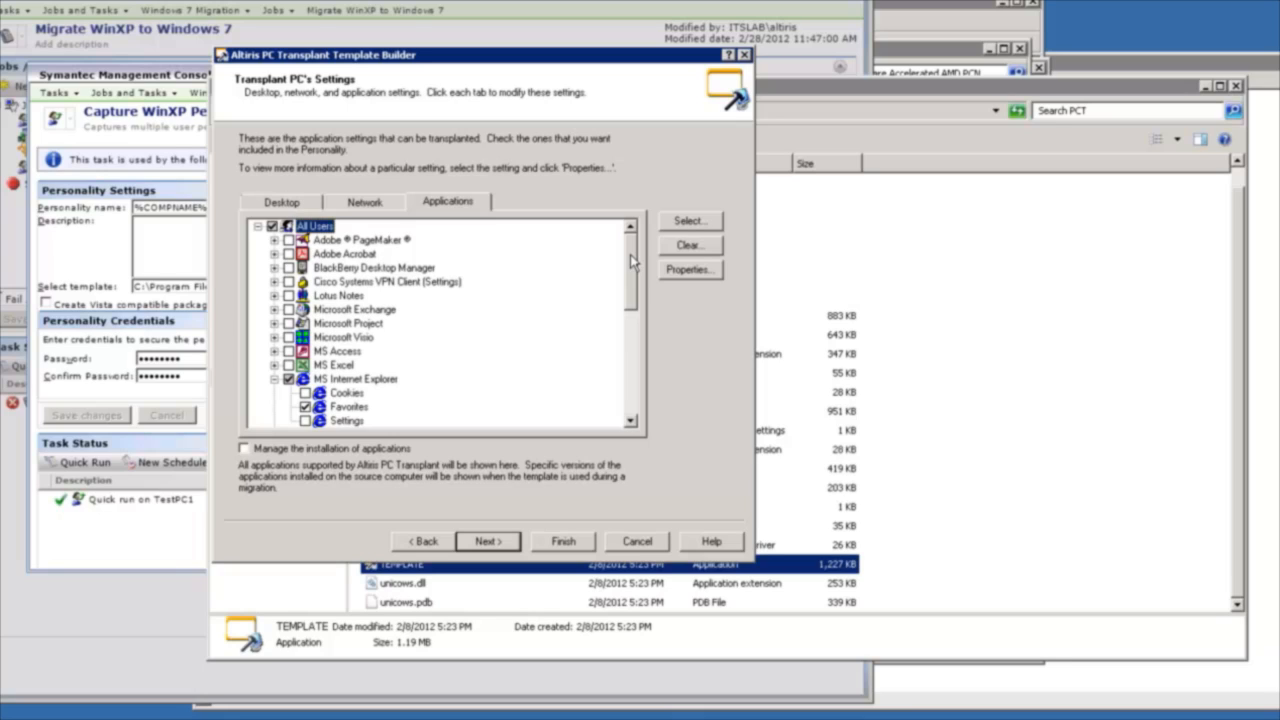
{"action": "left_click_drag", "start_coordinate": [630, 254], "coordinate": [646, 325]}
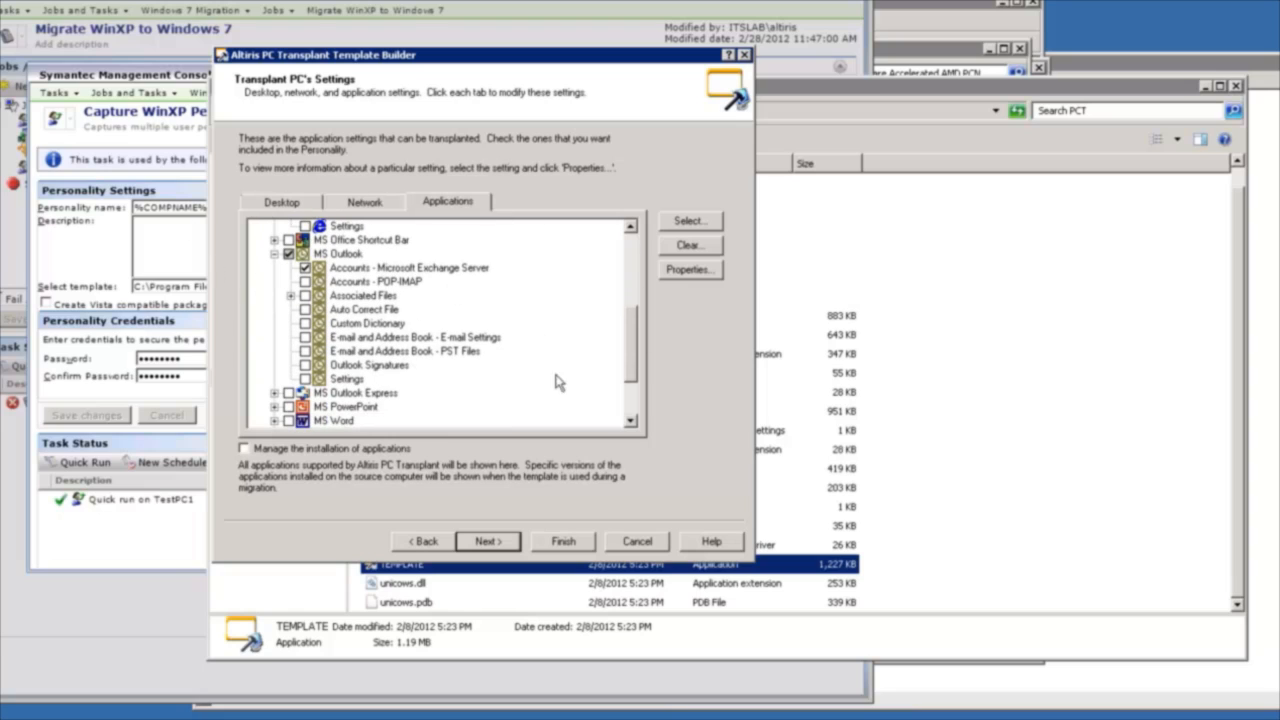
{"action": "left_click", "coordinate": [625, 410]}
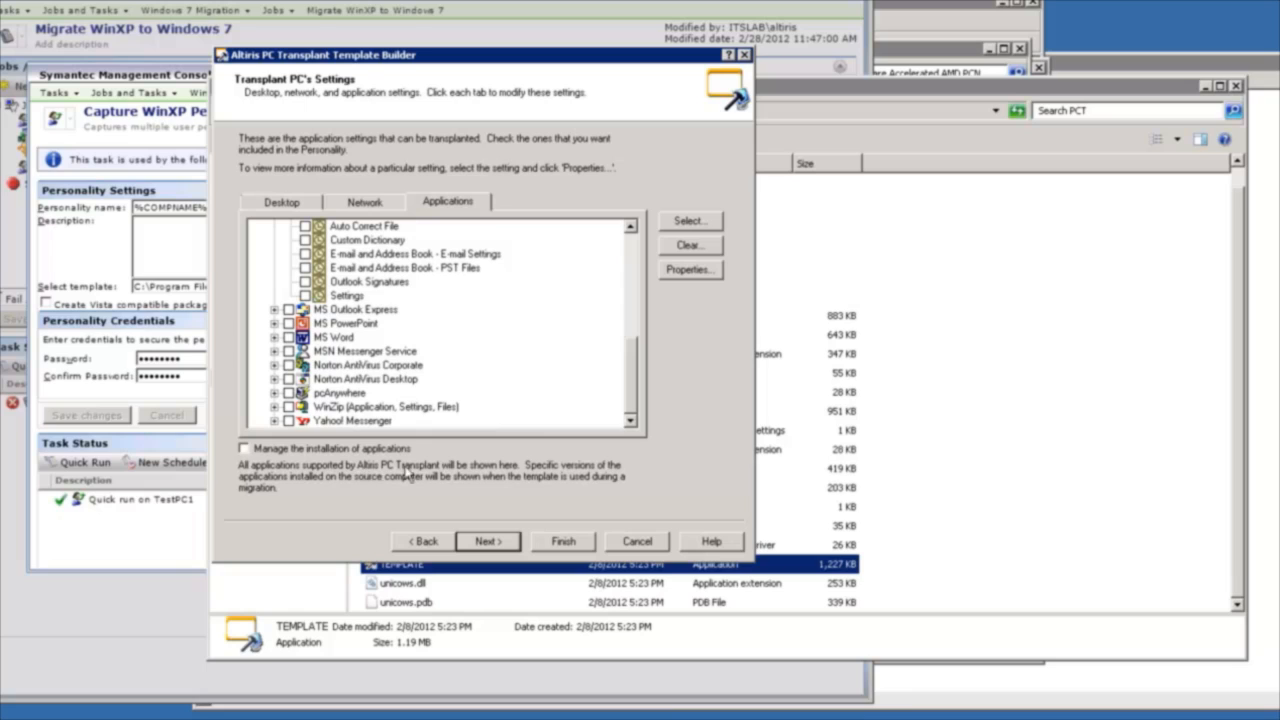
Continue to the files and folders page and view the dialog for adding files, leaving it without a selection.
{"action": "left_click", "coordinate": [487, 541]}
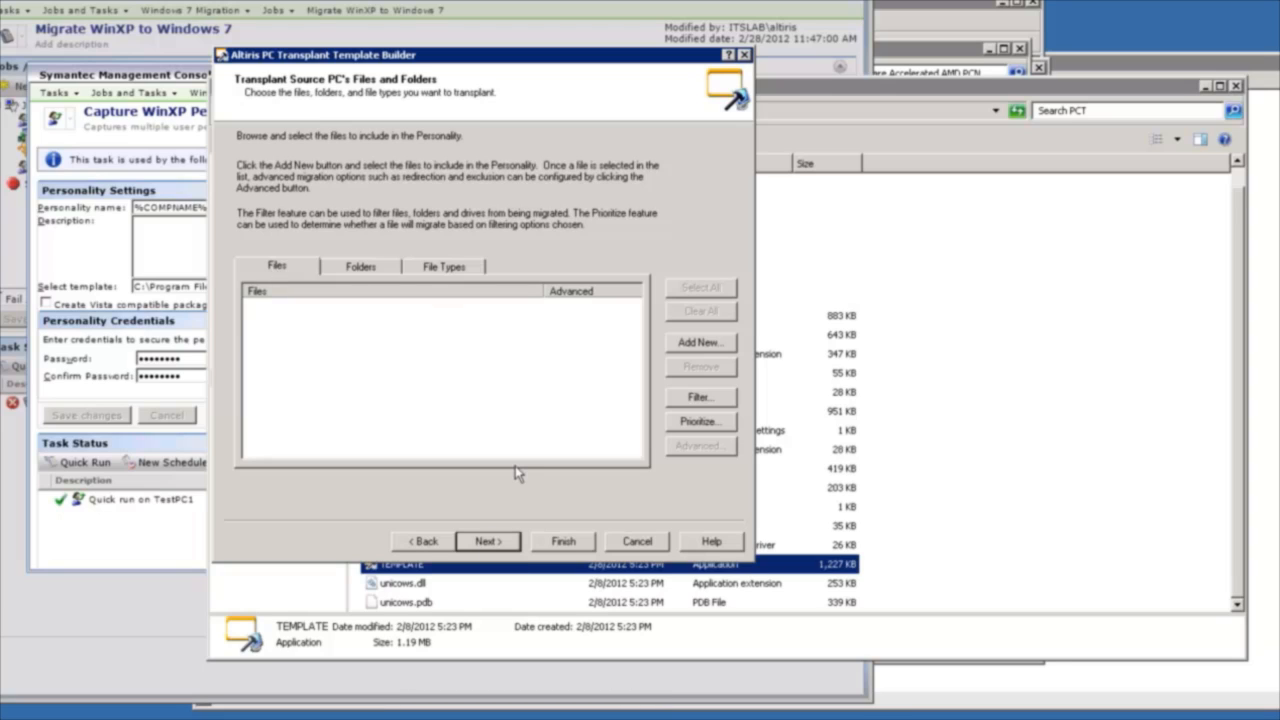
{"action": "left_click", "coordinate": [712, 347]}
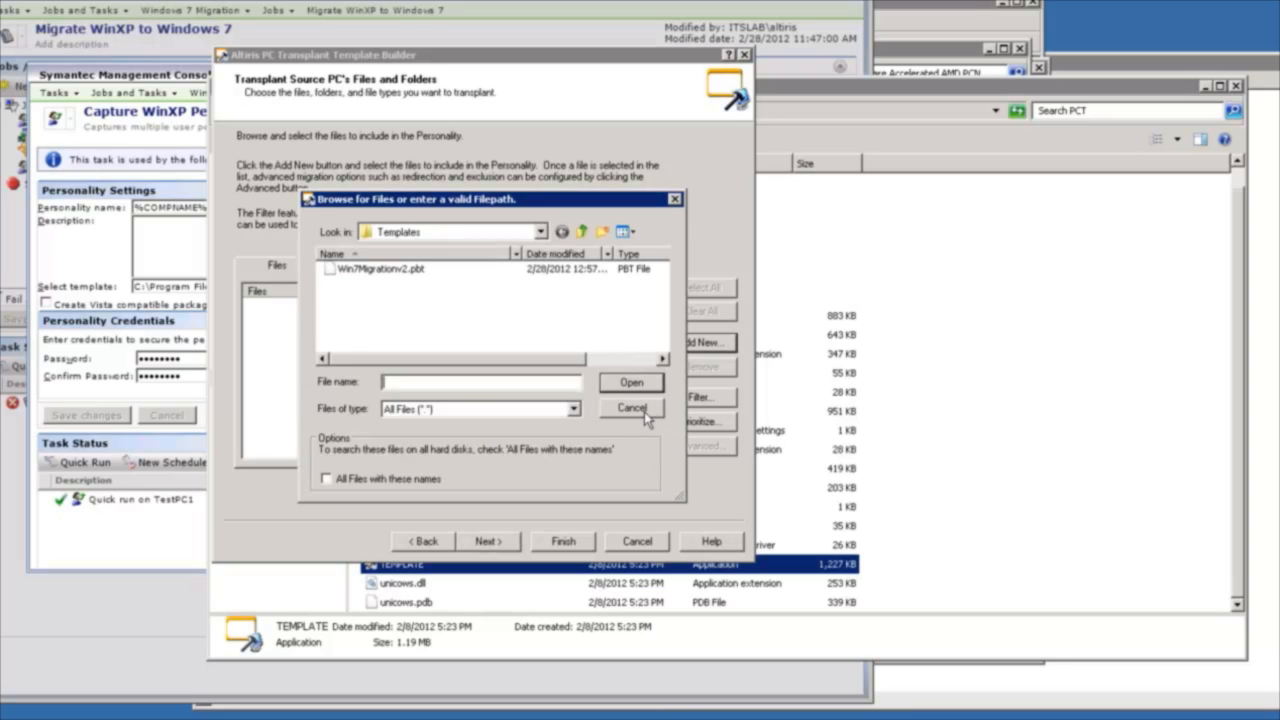
{"action": "left_click", "coordinate": [644, 412]}
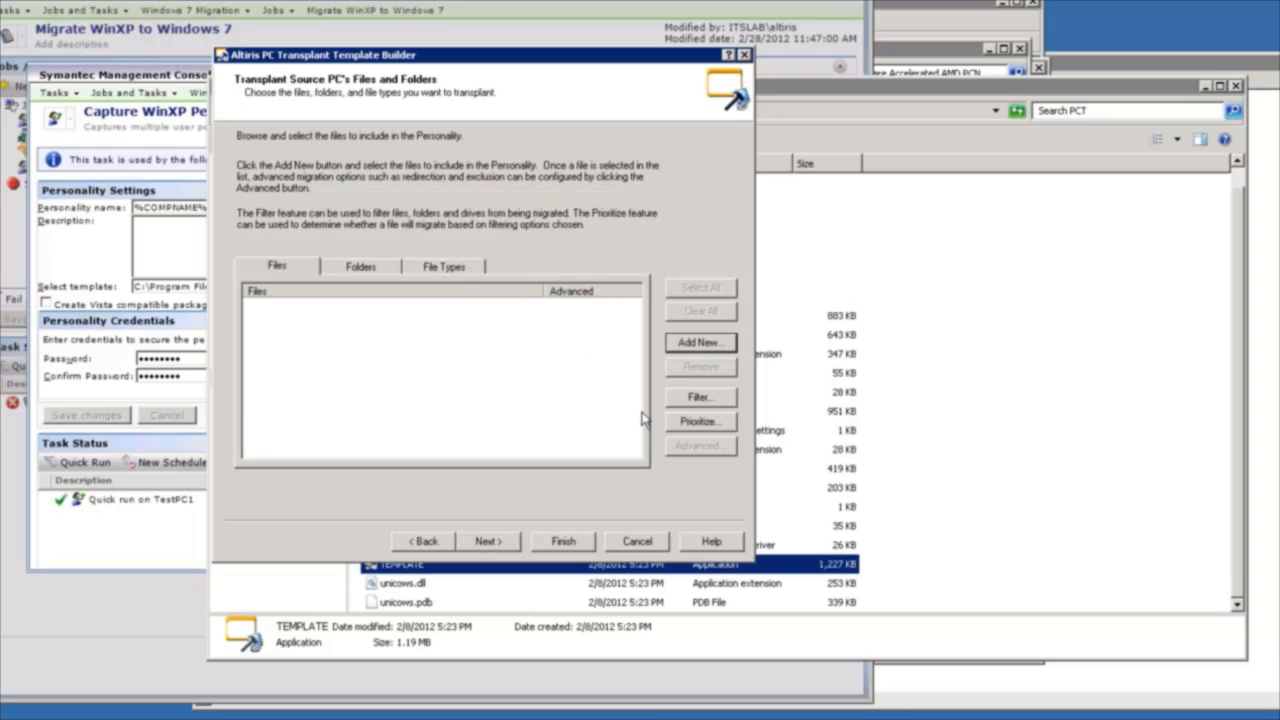
Review the file, folder and drive filters and their options, closing the filters dialog without changes.
{"action": "left_click", "coordinate": [698, 399]}
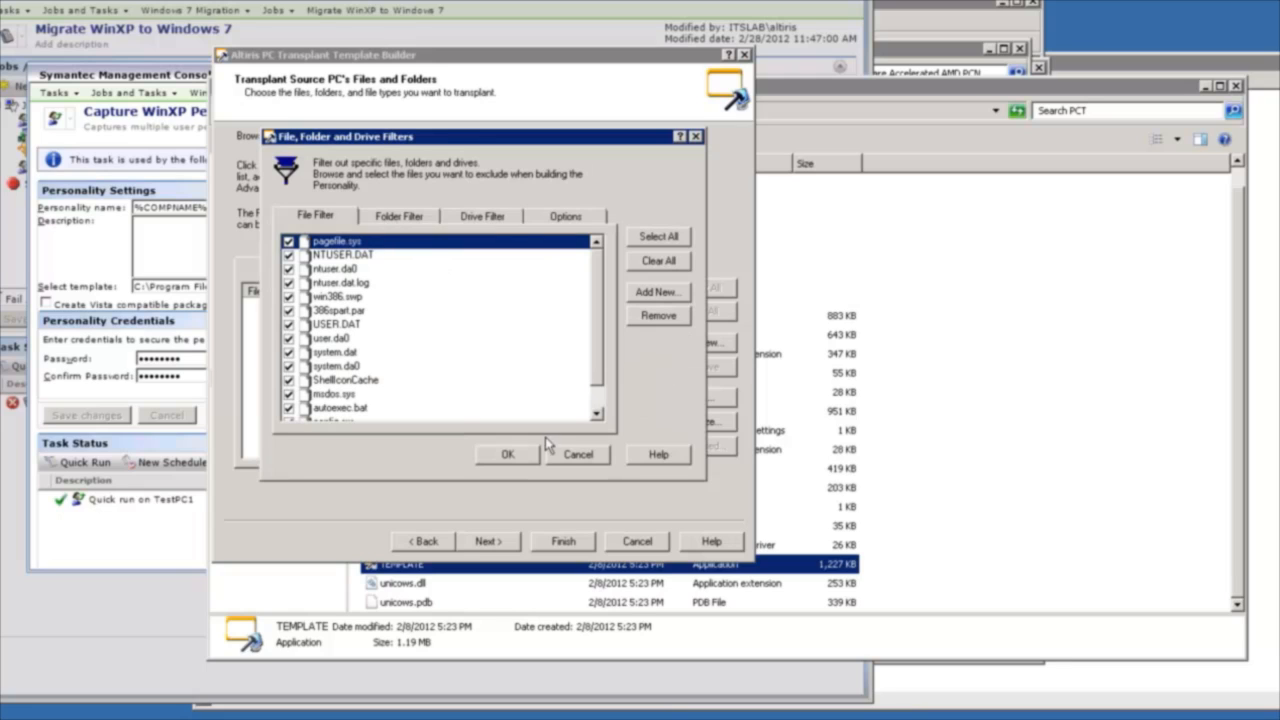
{"action": "left_click", "coordinate": [414, 216]}
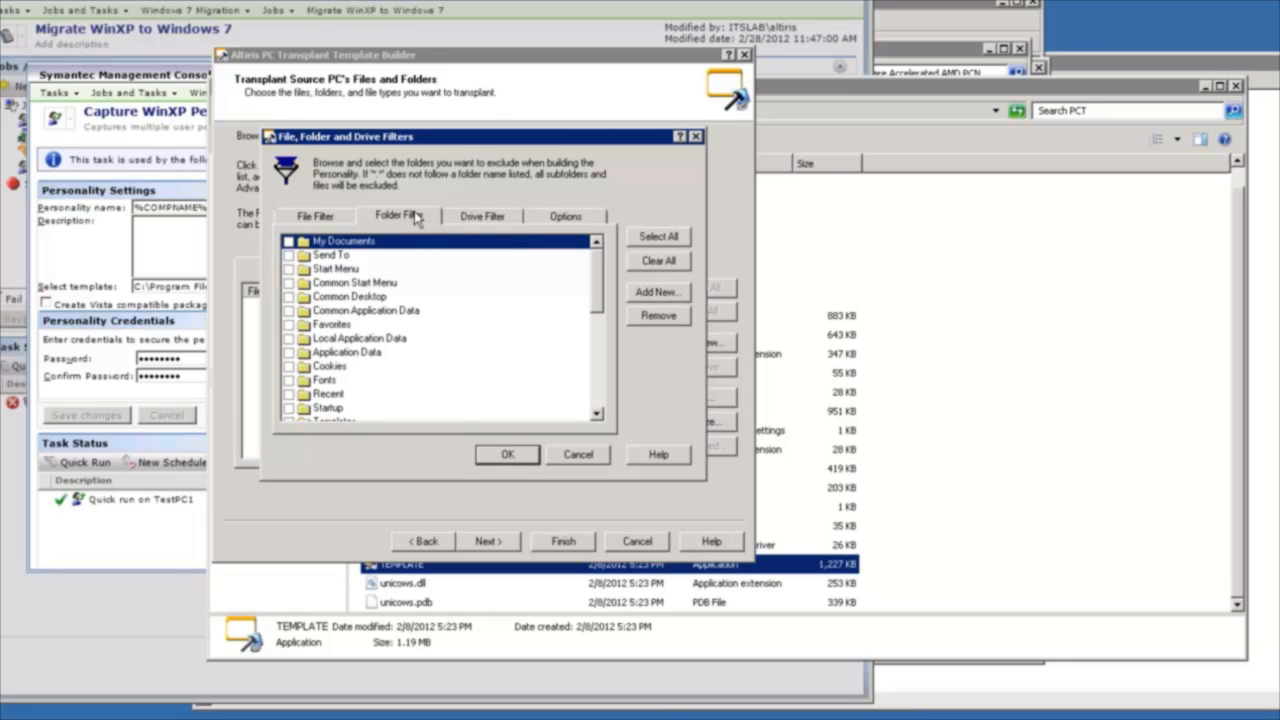
{"action": "left_click", "coordinate": [497, 220]}
{"action": "left_click", "coordinate": [568, 224]}
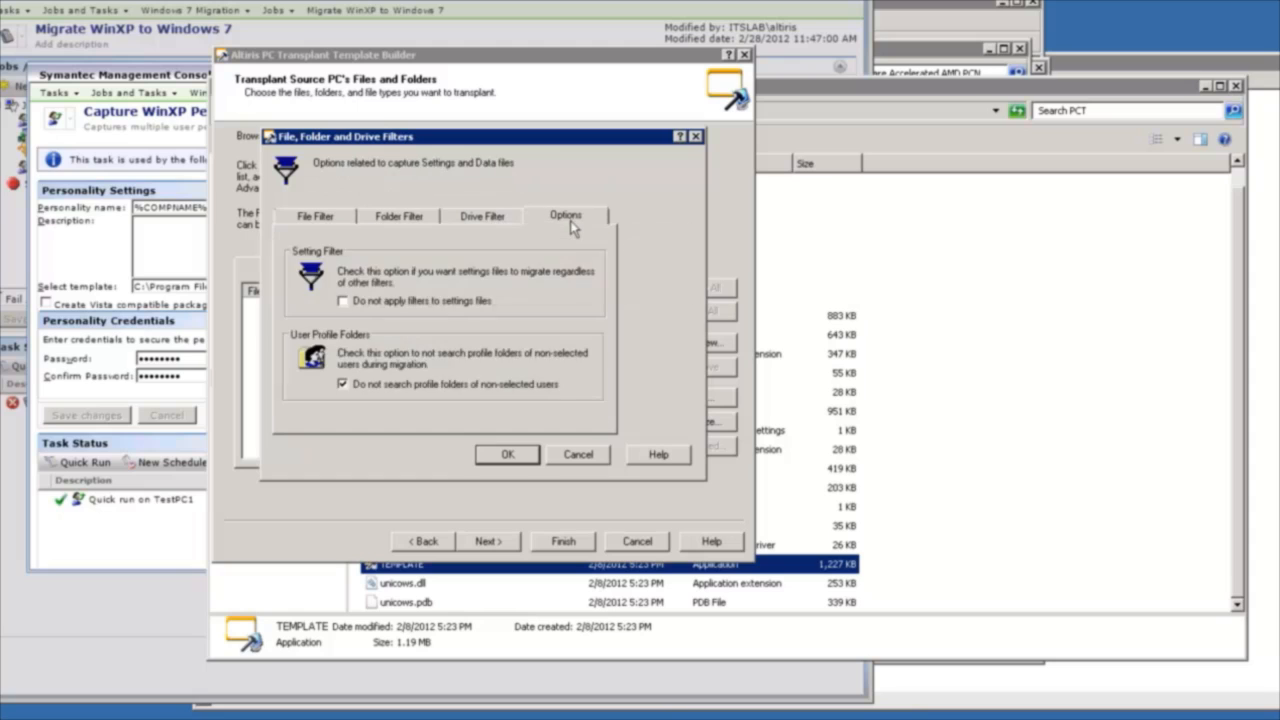
{"action": "left_click", "coordinate": [499, 222]}
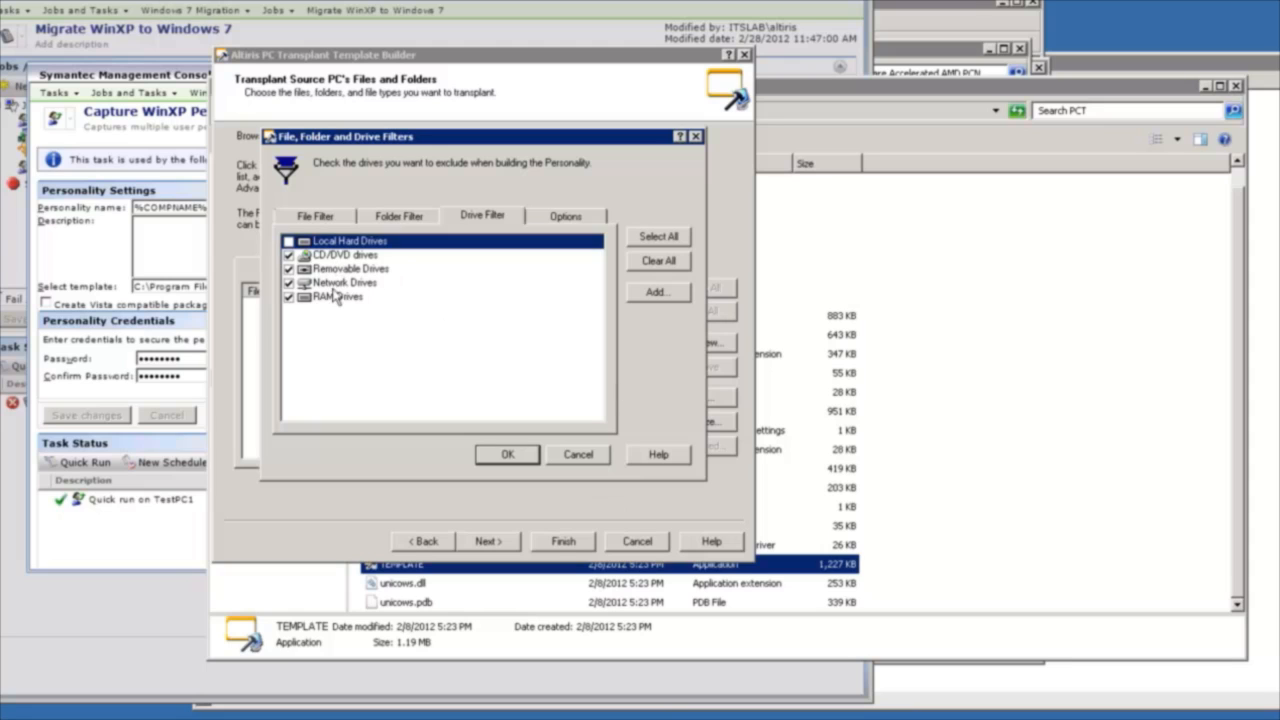
{"action": "left_click", "coordinate": [577, 454]}
Add the folder C:\Users\All Users\Application Data\ with its subfolders to the template's list of folders to transplant.
{"action": "left_click_drag", "start_coordinate": [639, 323], "coordinate": [636, 353]}
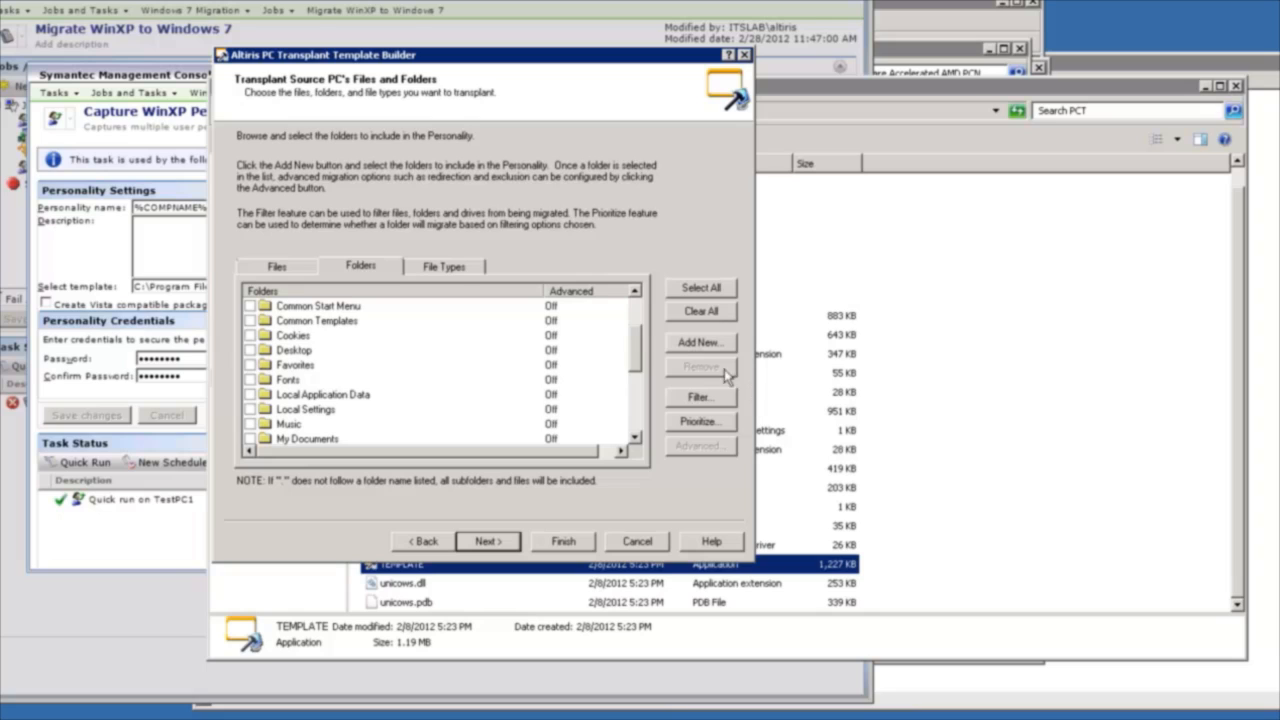
{"action": "left_click_drag", "start_coordinate": [641, 350], "coordinate": [631, 410]}
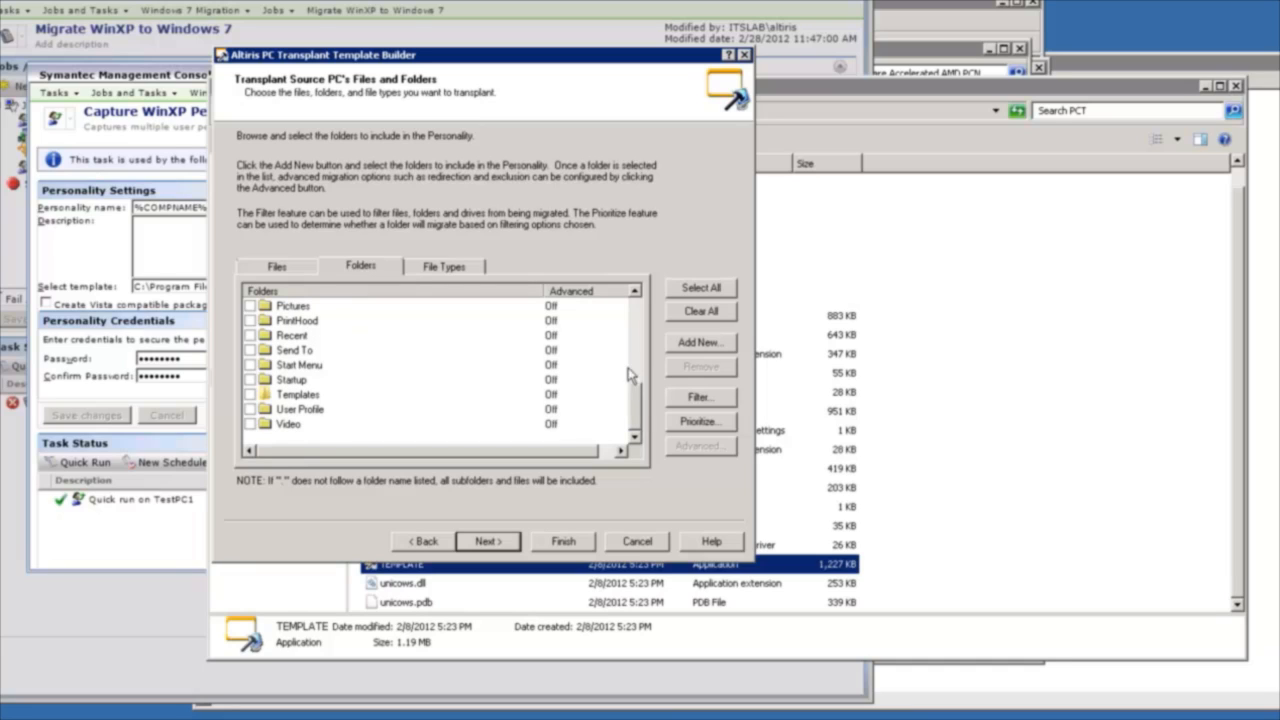
{"action": "left_click", "coordinate": [705, 345]}
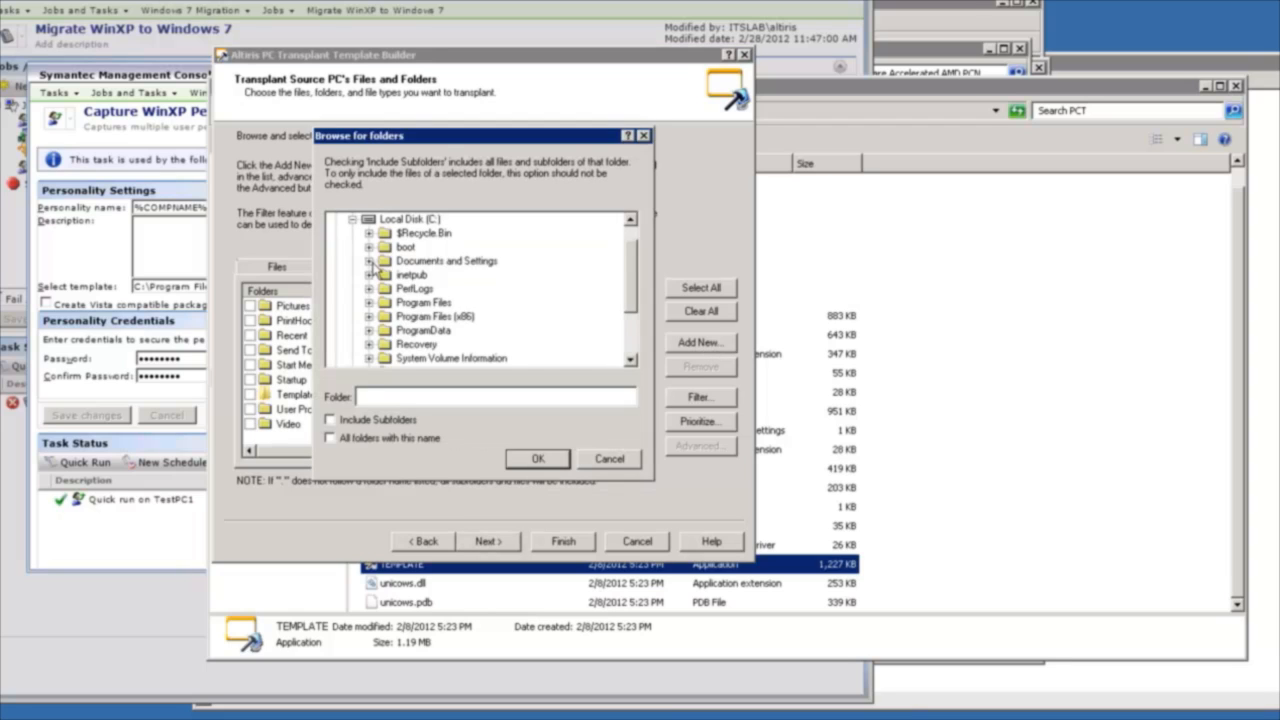
{"action": "left_click", "coordinate": [369, 264]}
{"action": "left_click", "coordinate": [580, 347]}
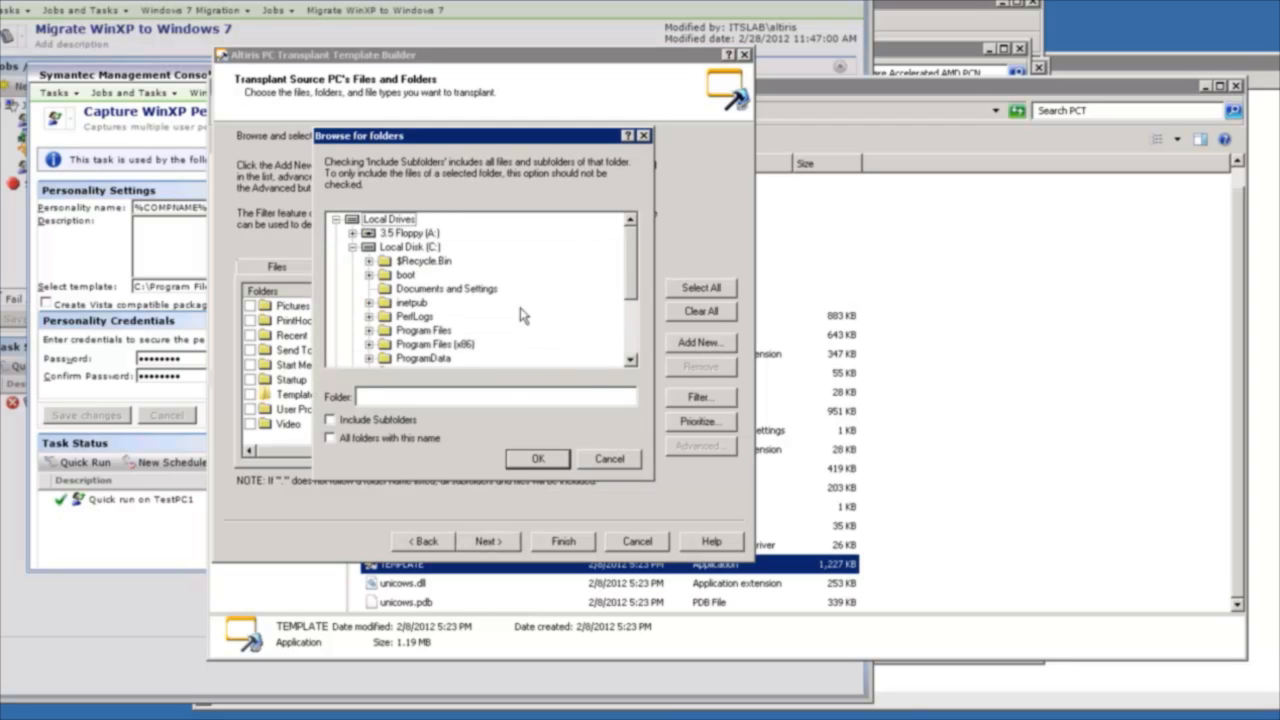
{"action": "scroll", "coordinate": [520, 320], "scroll_direction": "down", "scroll_amount": 2}
{"action": "left_click", "coordinate": [369, 331]}
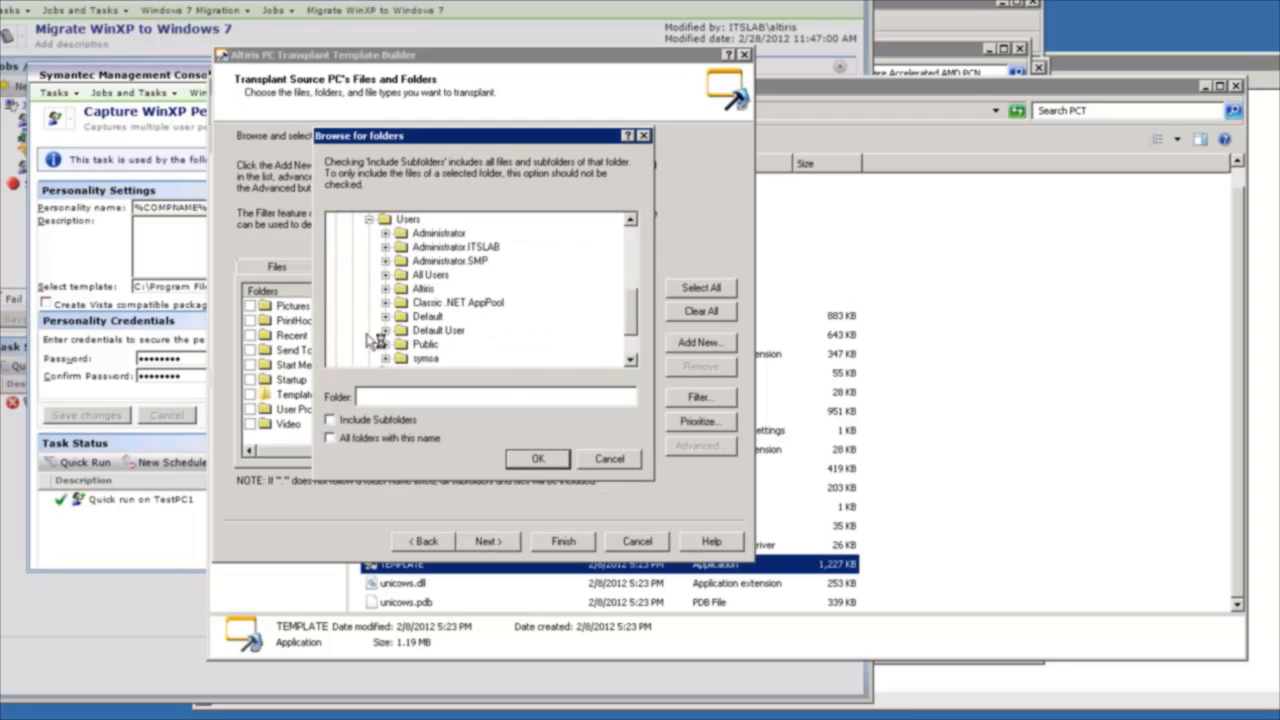
{"action": "left_click", "coordinate": [384, 275]}
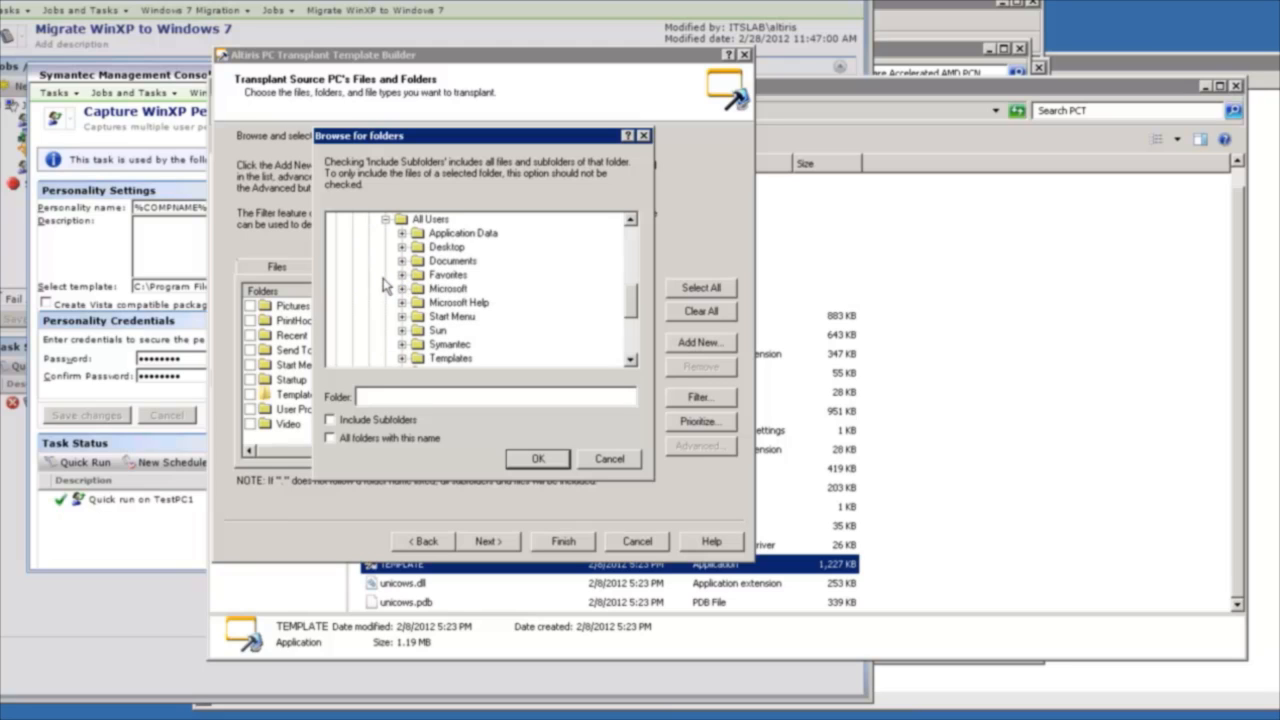
{"action": "left_click", "coordinate": [436, 236]}
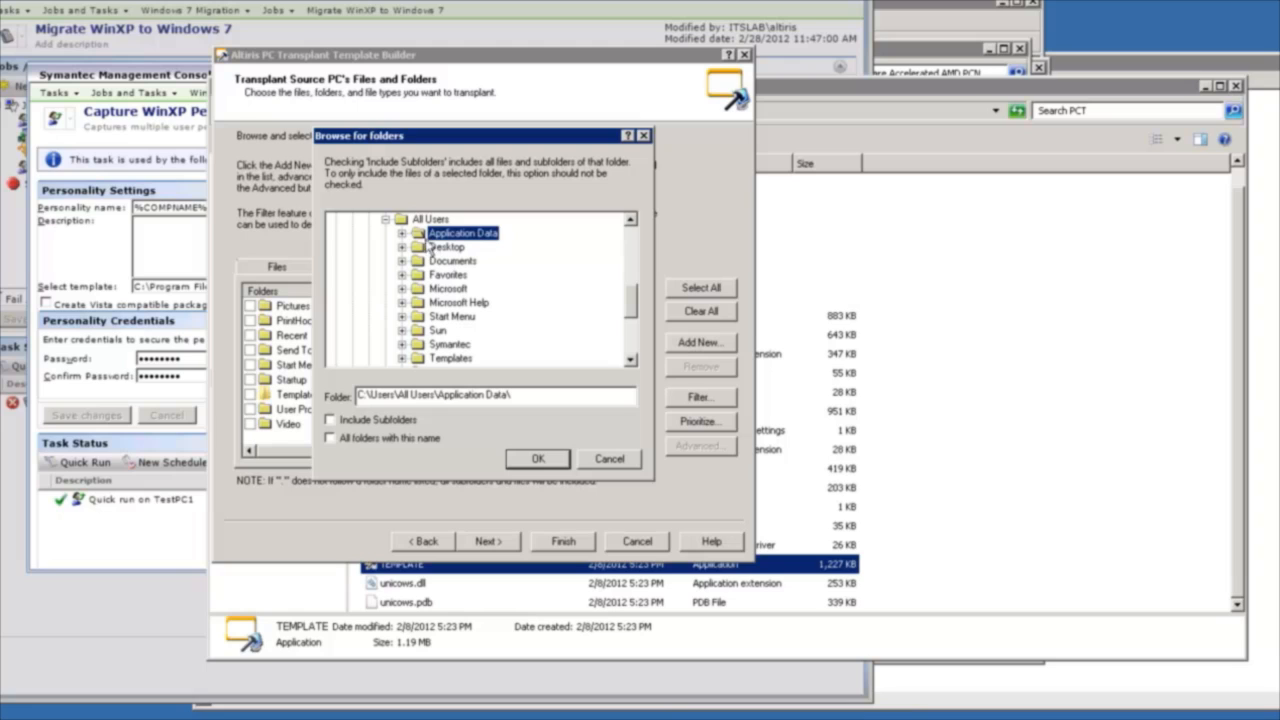
{"action": "left_click", "coordinate": [396, 427]}
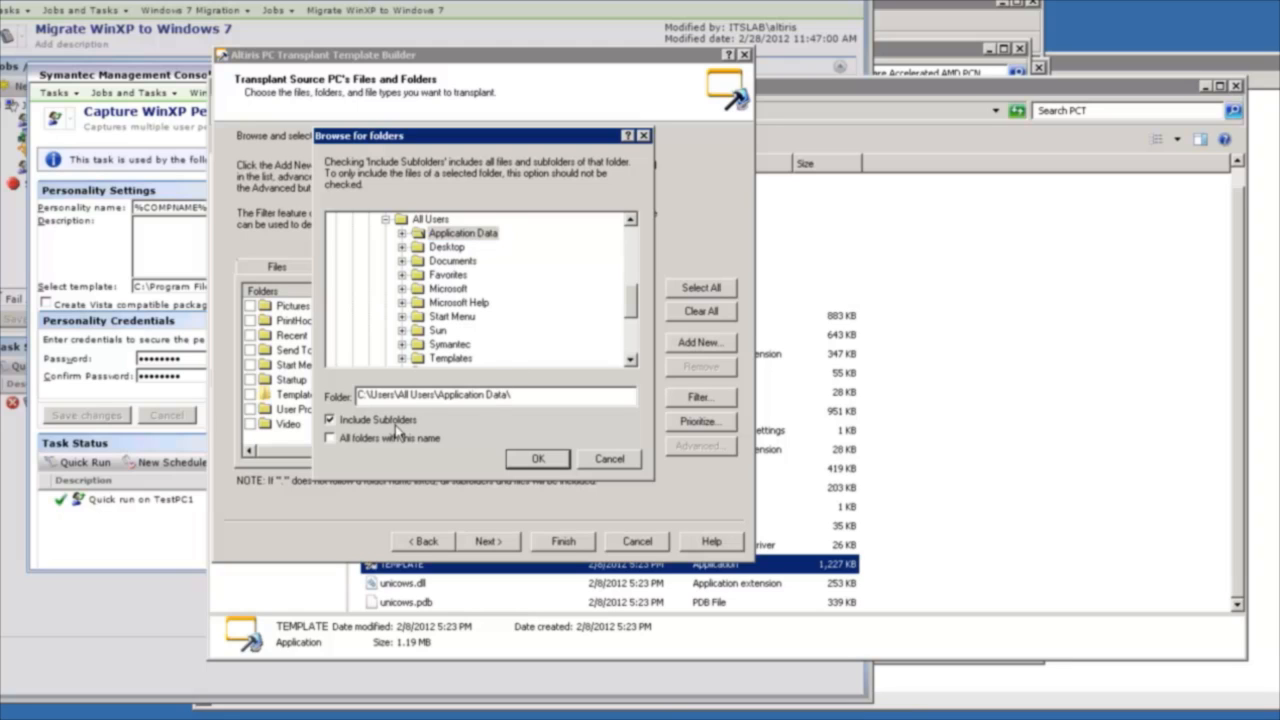
{"action": "left_click", "coordinate": [535, 460]}
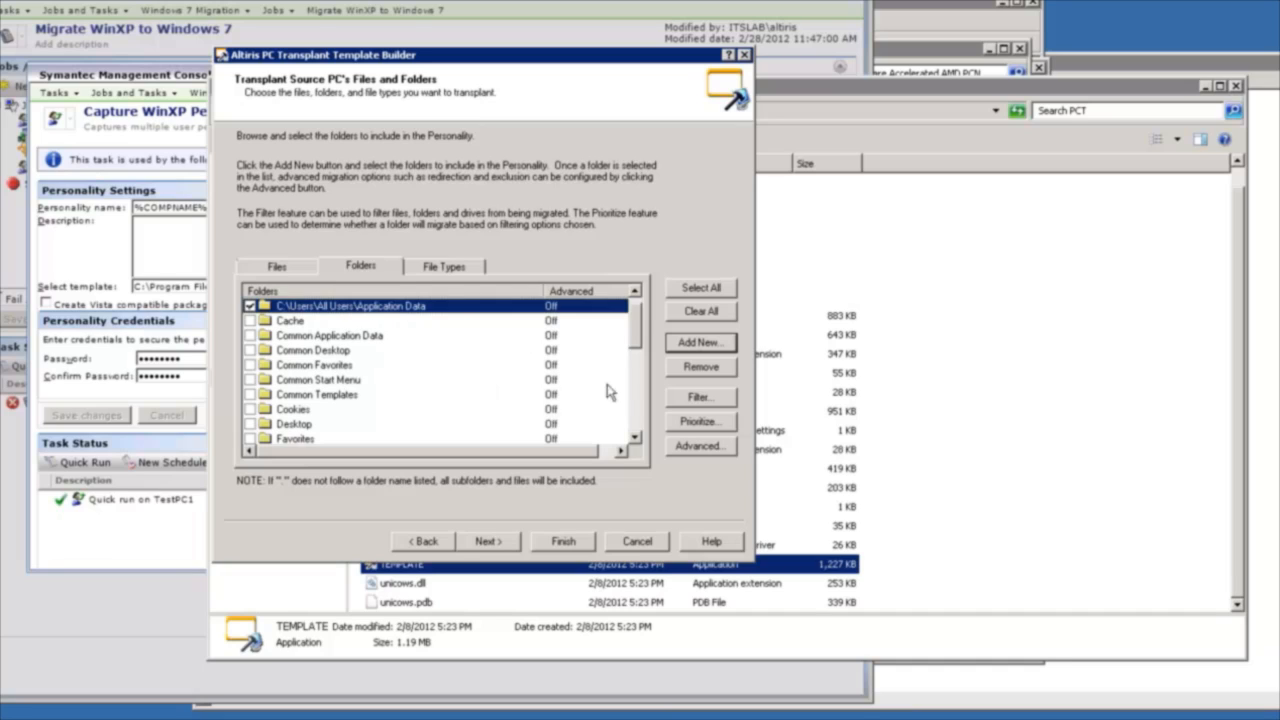
Review the file types to transplant and the dialogs for adding listed or custom file types, leaving them without a selection.
{"action": "left_click", "coordinate": [441, 267]}
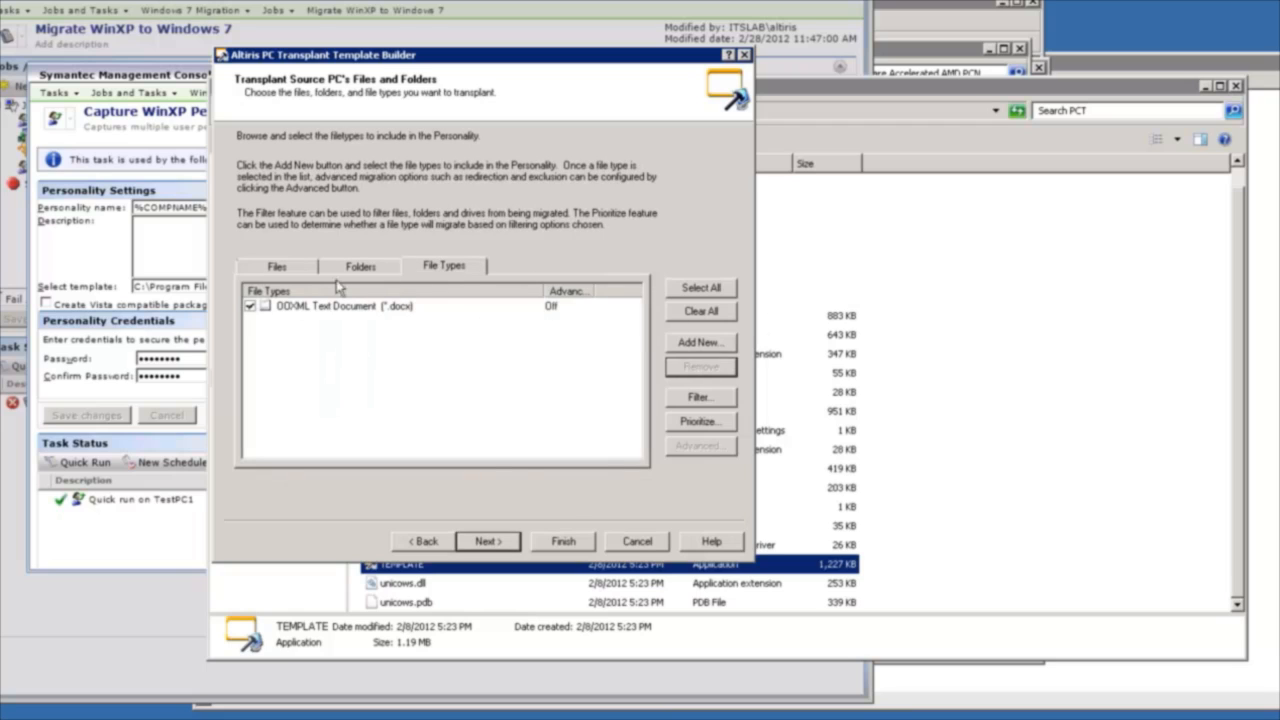
{"action": "left_click", "coordinate": [697, 344]}
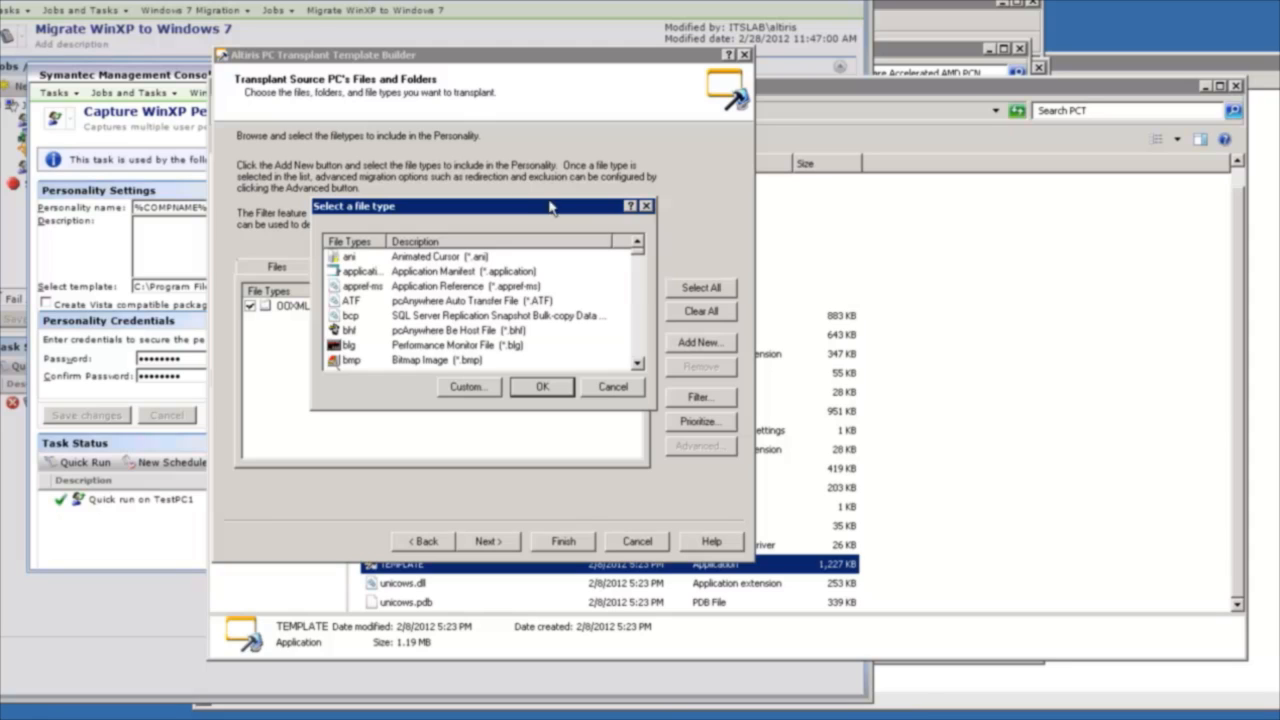
{"action": "left_click_drag", "start_coordinate": [523, 215], "coordinate": [449, 310]}
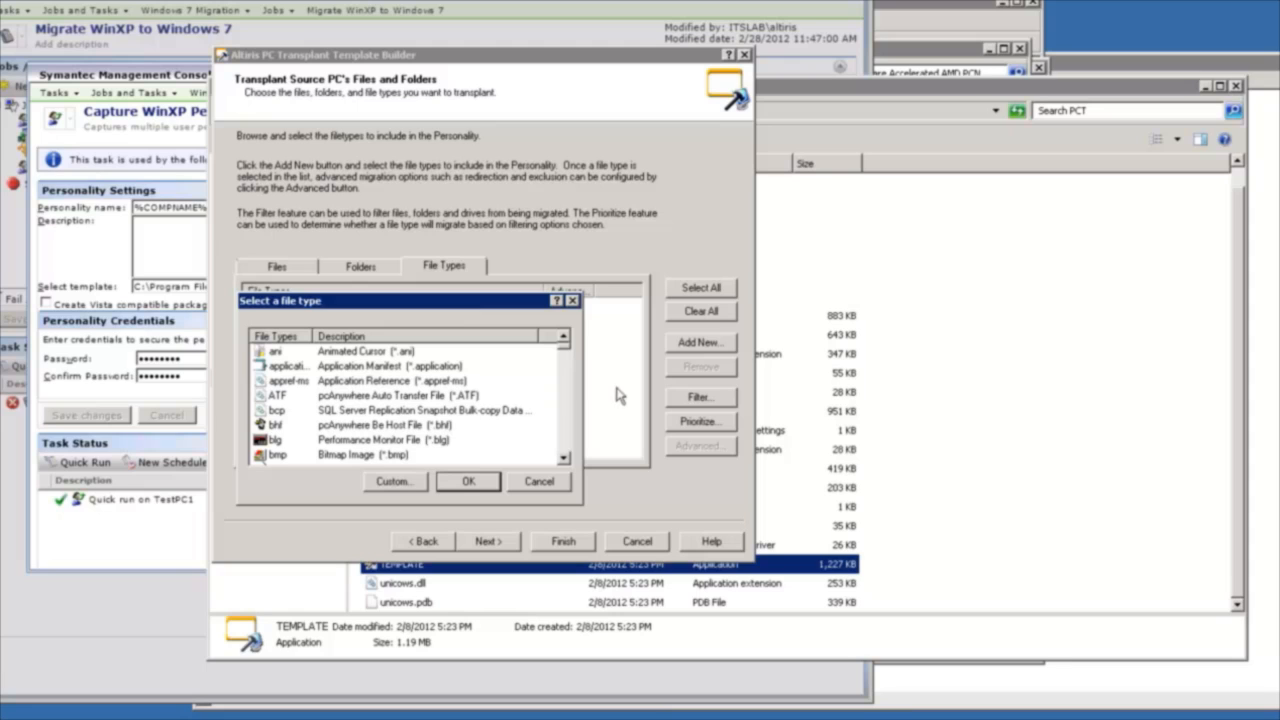
{"action": "scroll", "coordinate": [566, 358], "scroll_direction": "down", "scroll_amount": 1}
{"action": "scroll", "coordinate": [566, 358], "scroll_direction": "down", "scroll_amount": 2}
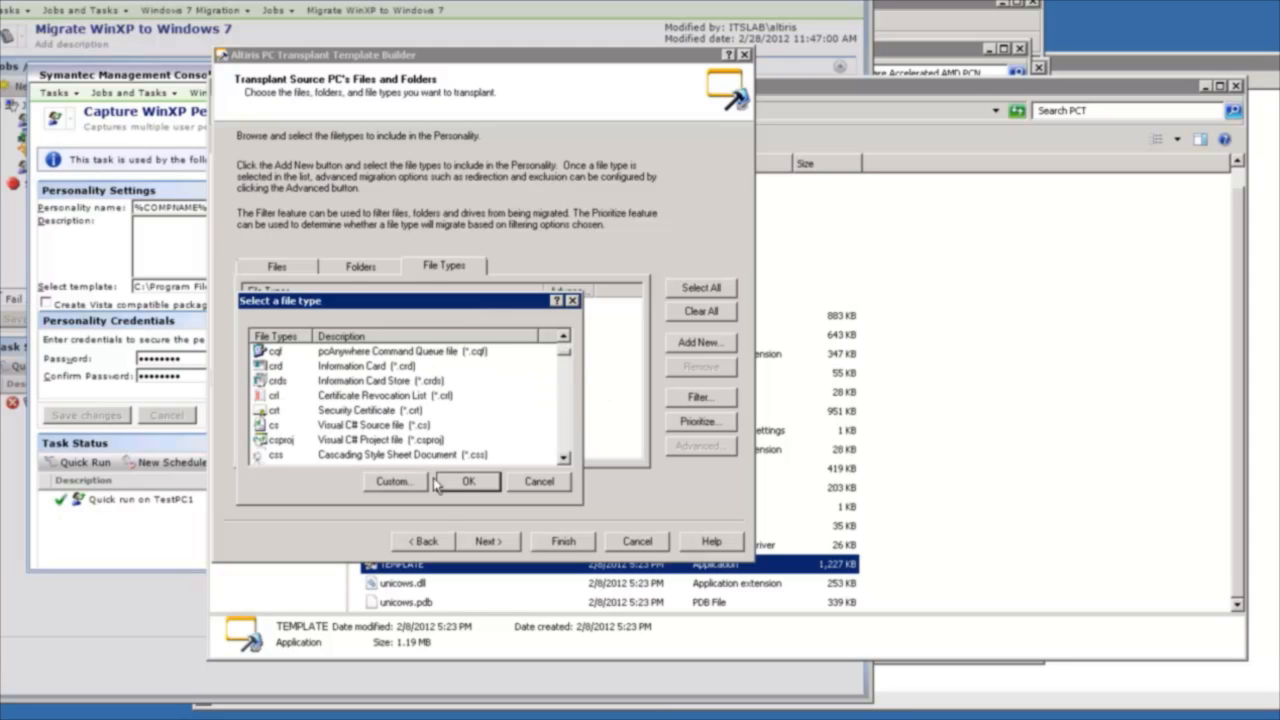
{"action": "left_click", "coordinate": [400, 482]}
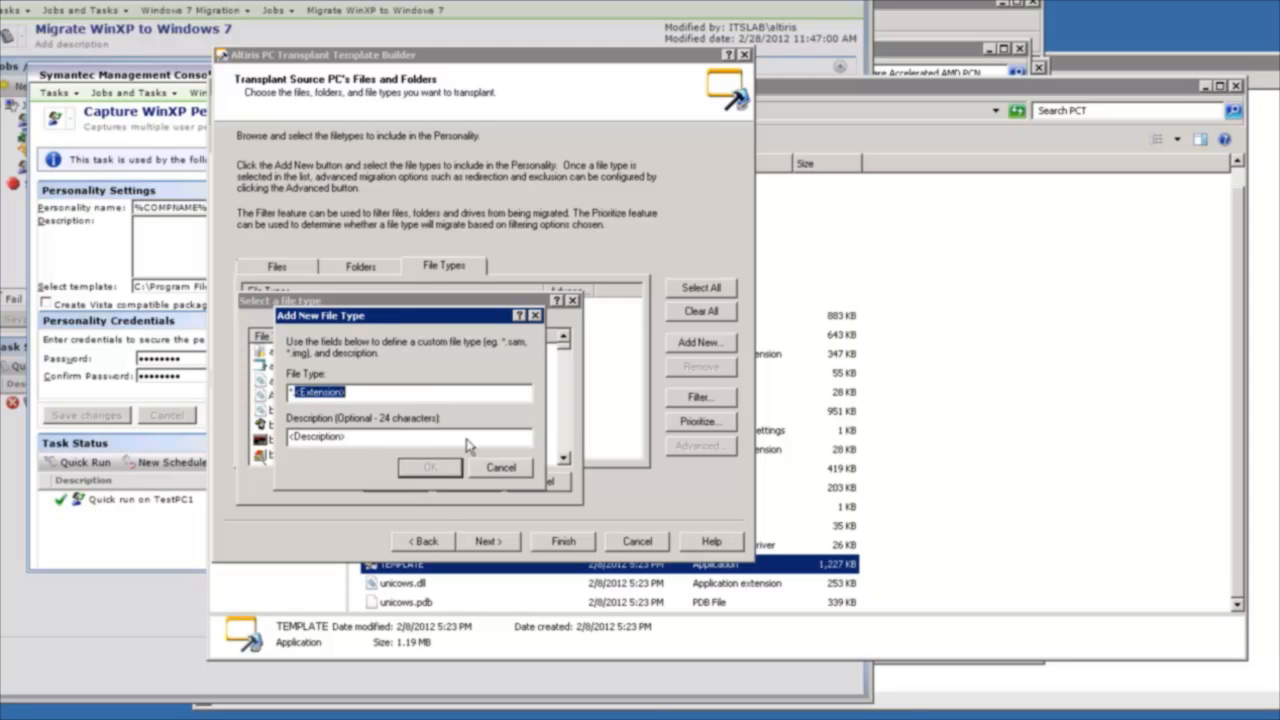
{"action": "left_click", "coordinate": [503, 469]}
{"action": "left_click", "coordinate": [540, 482]}
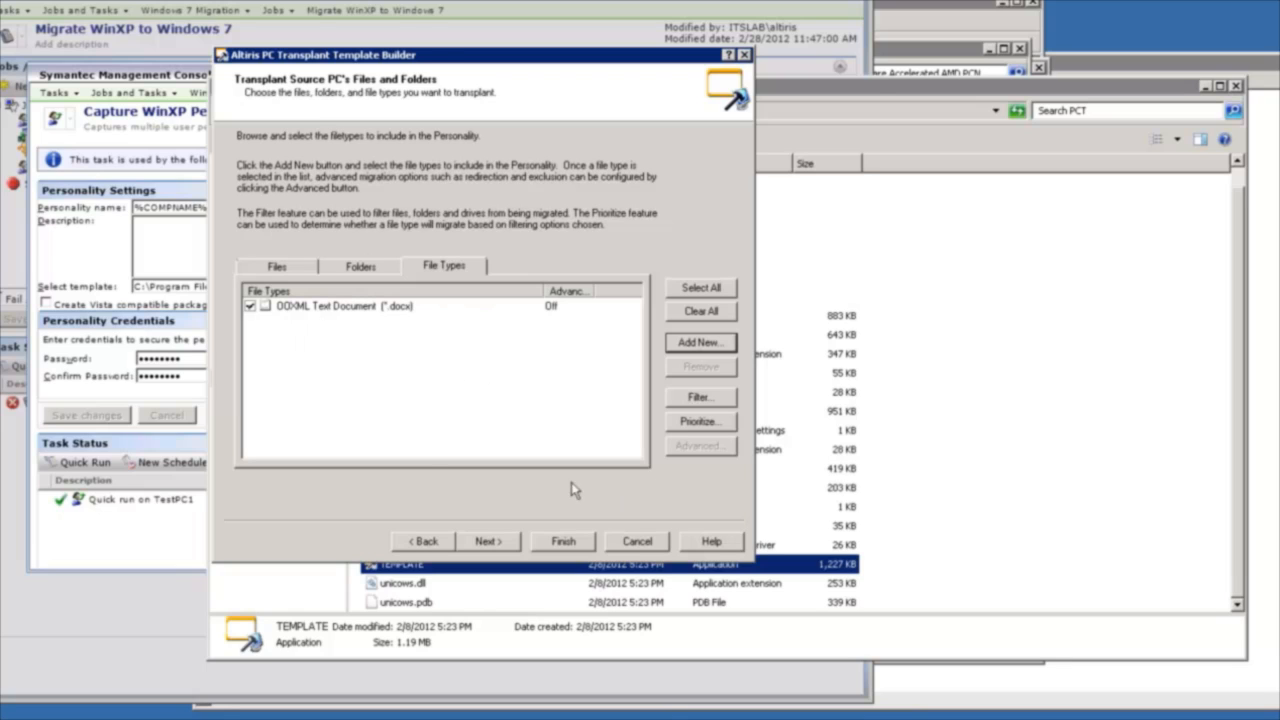
Review the capture and deploy options, including the advanced migration paths and undo settings, and leave the template builder without saving.
{"action": "left_click", "coordinate": [508, 541]}
{"action": "left_click", "coordinate": [470, 176]}
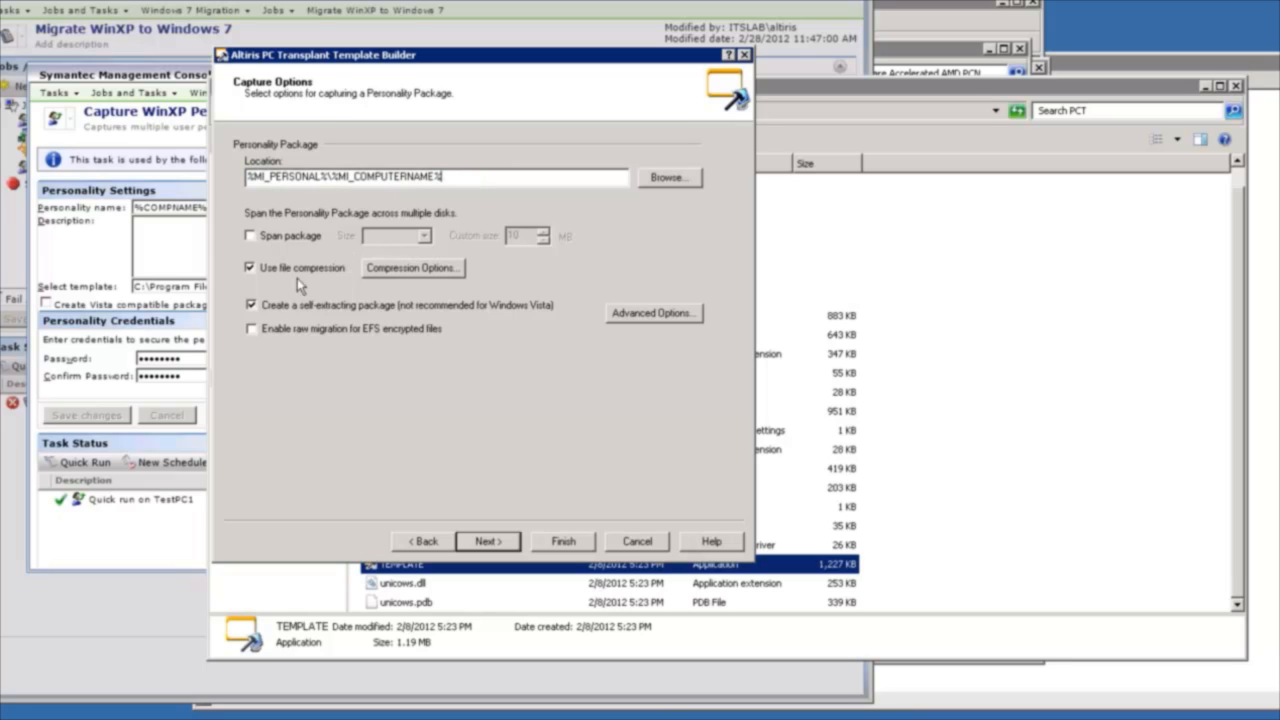
{"action": "left_click", "coordinate": [515, 541]}
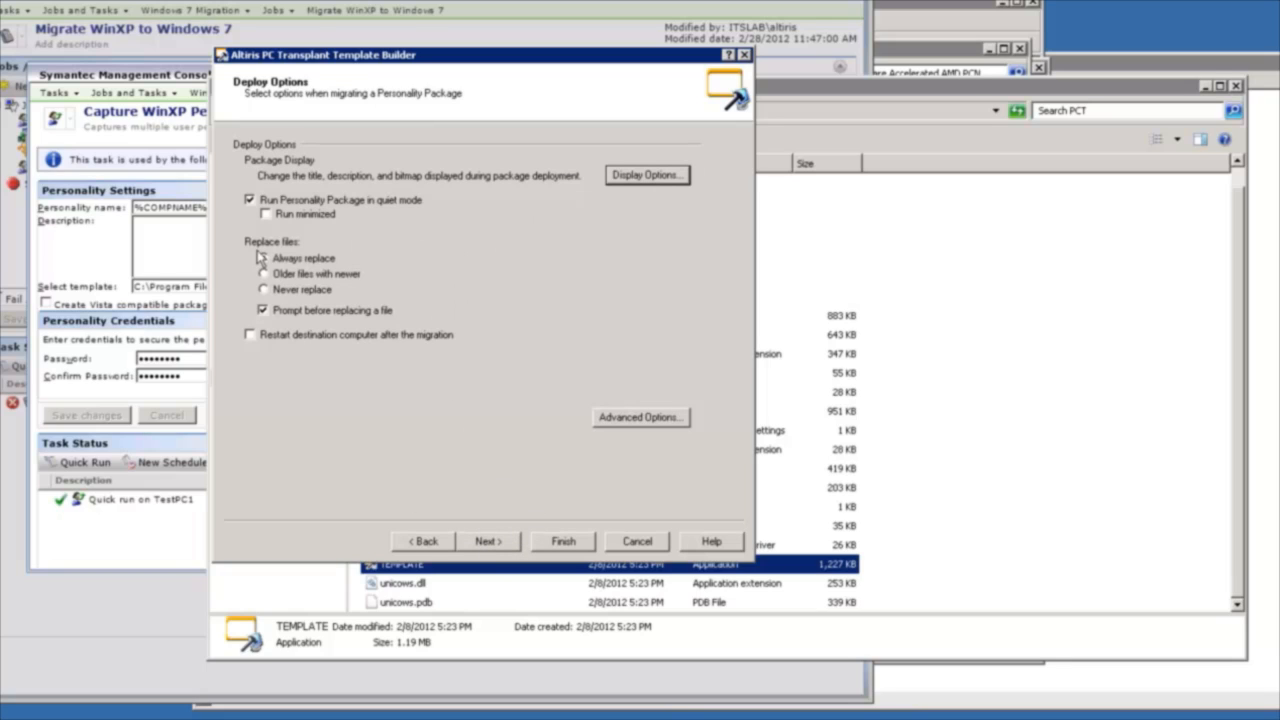
{"action": "left_click", "coordinate": [631, 419]}
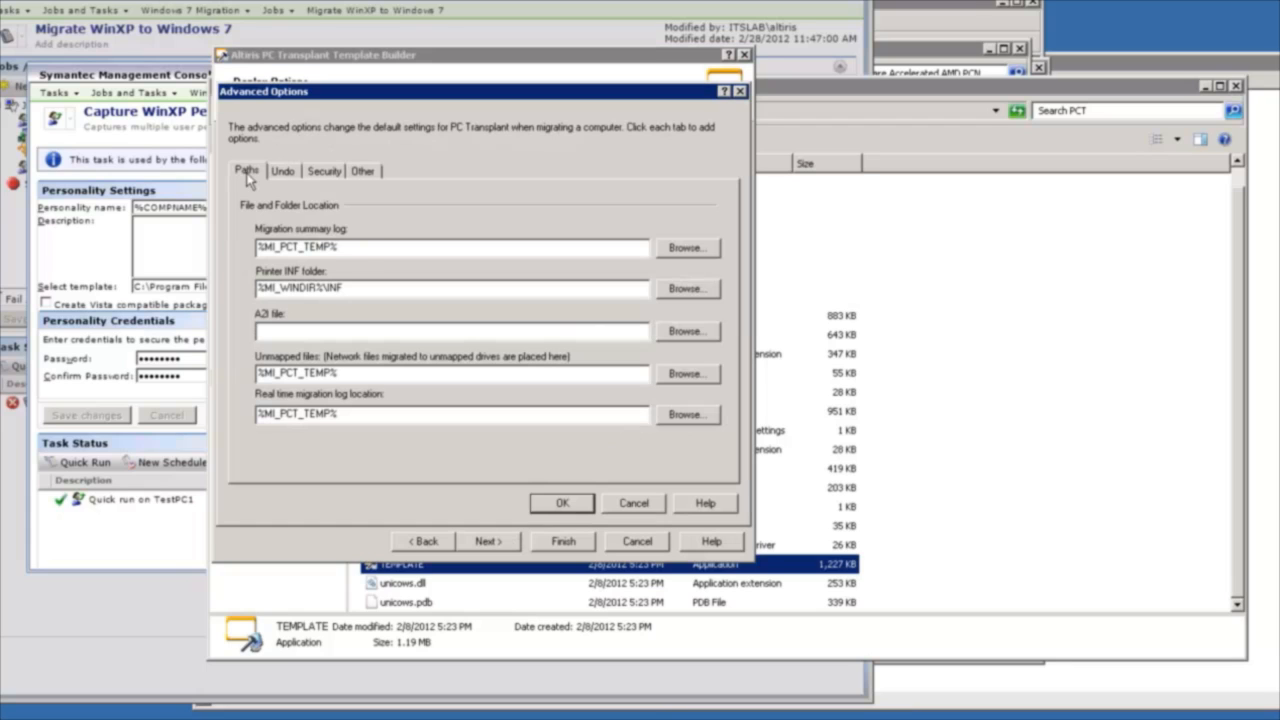
{"action": "left_click", "coordinate": [284, 172]}
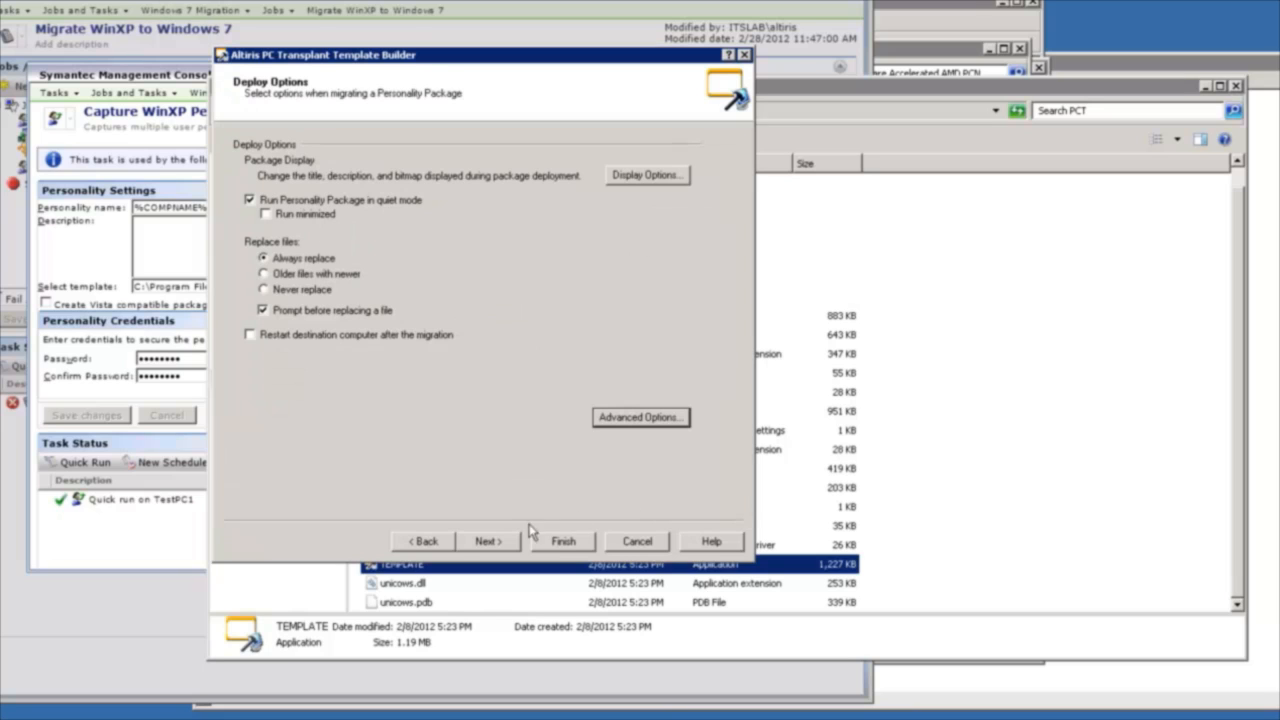
{"action": "left_click", "coordinate": [488, 542]}
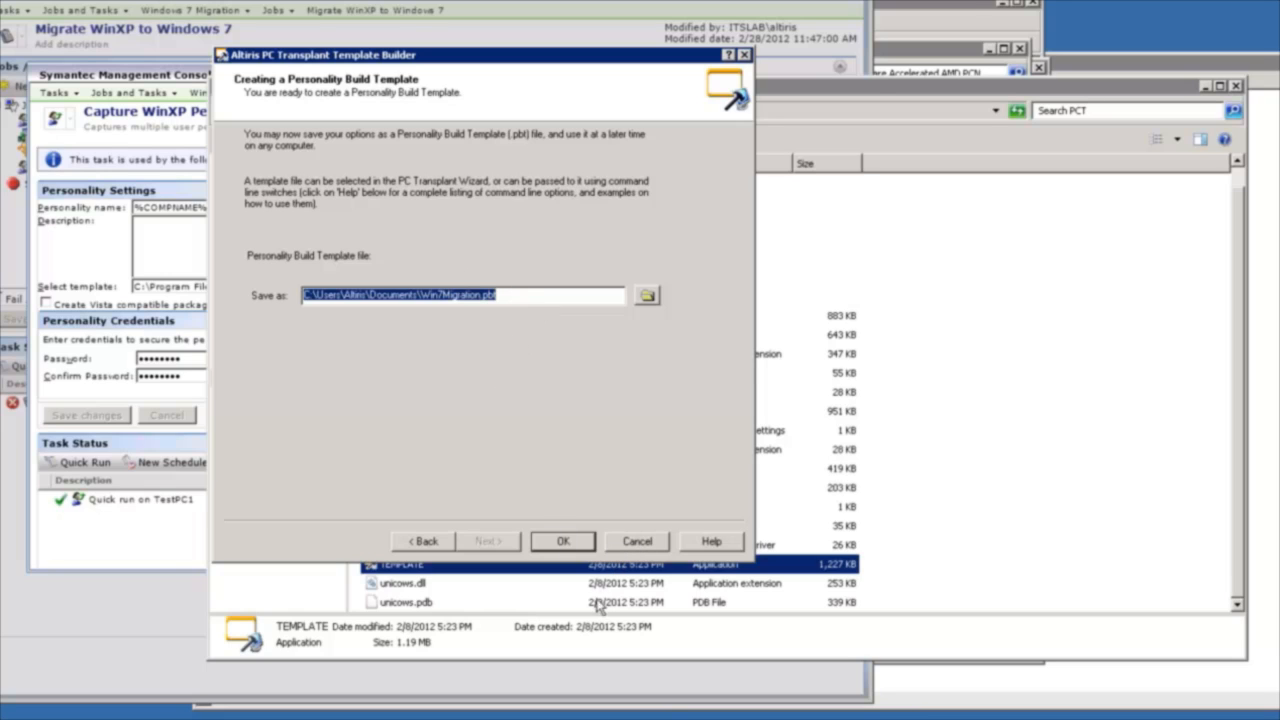
{"action": "left_click", "coordinate": [647, 543]}
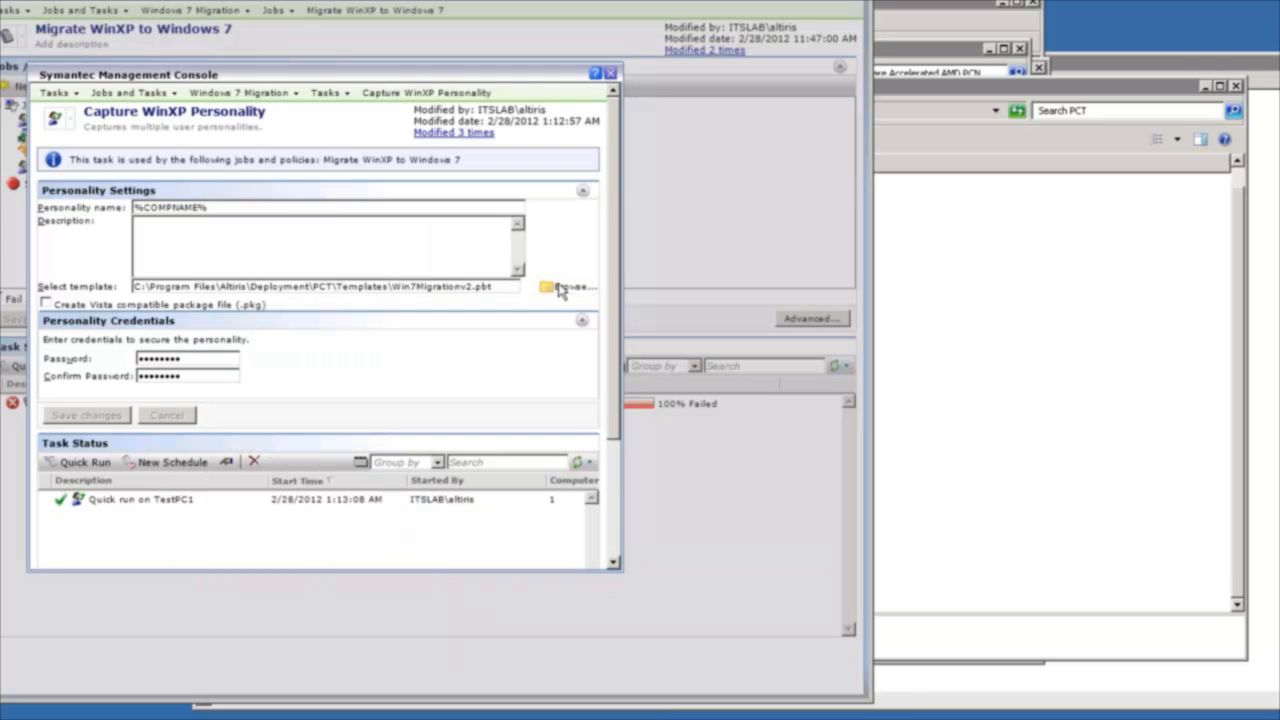
Browse the PCT template files for the Capture WinXP Personality task and look at Win7Migrationv2.pbt, cancelling the file selection.
{"action": "left_click", "coordinate": [561, 289]}
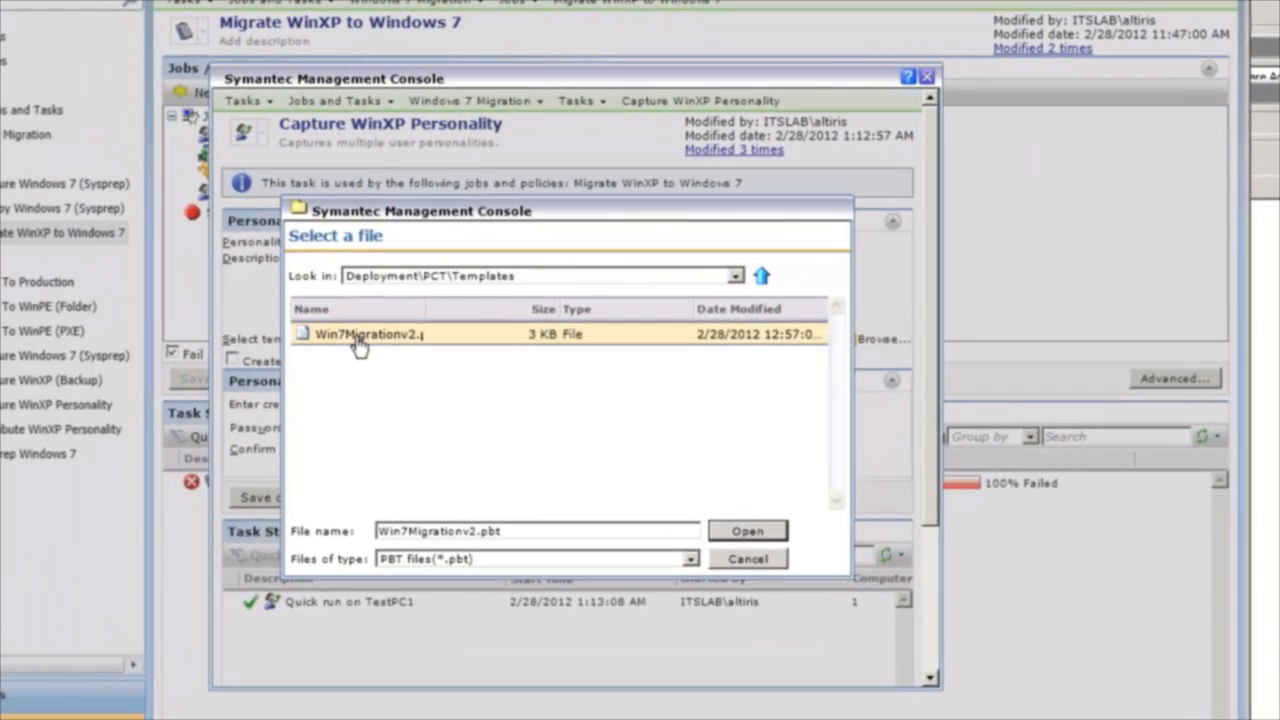
{"action": "left_click", "coordinate": [196, 300]}
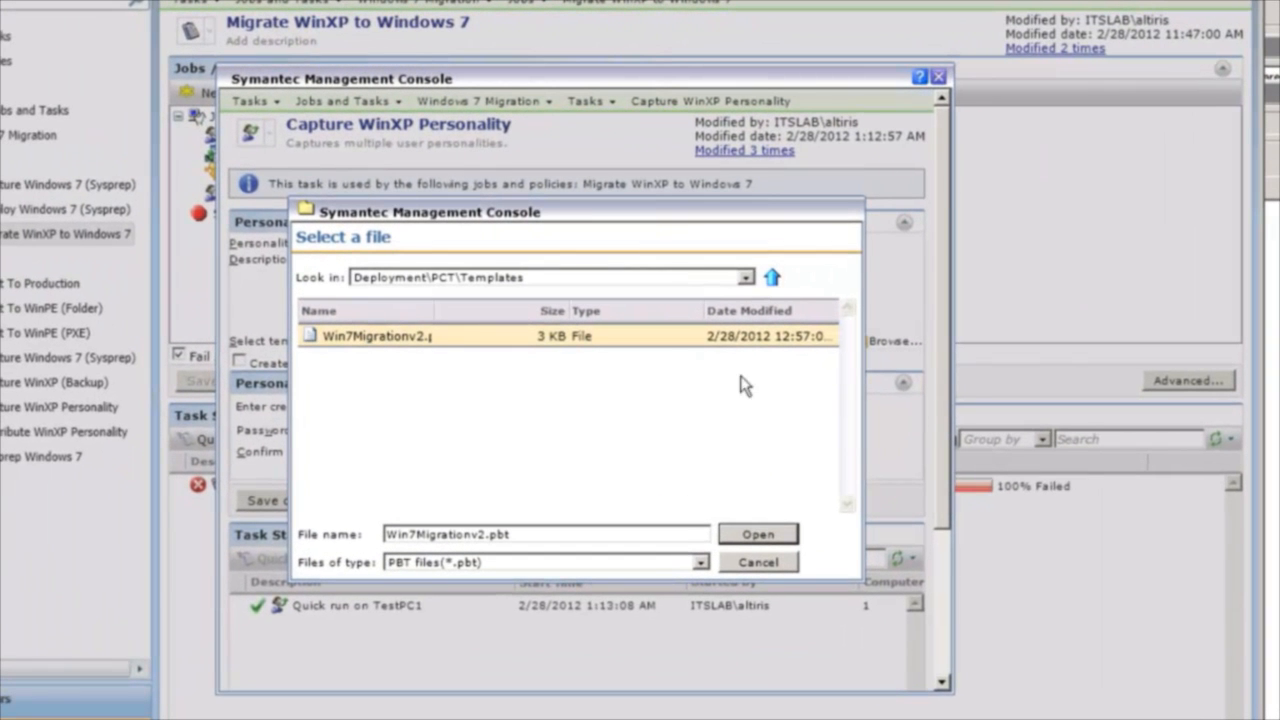
{"action": "left_click", "coordinate": [759, 564]}
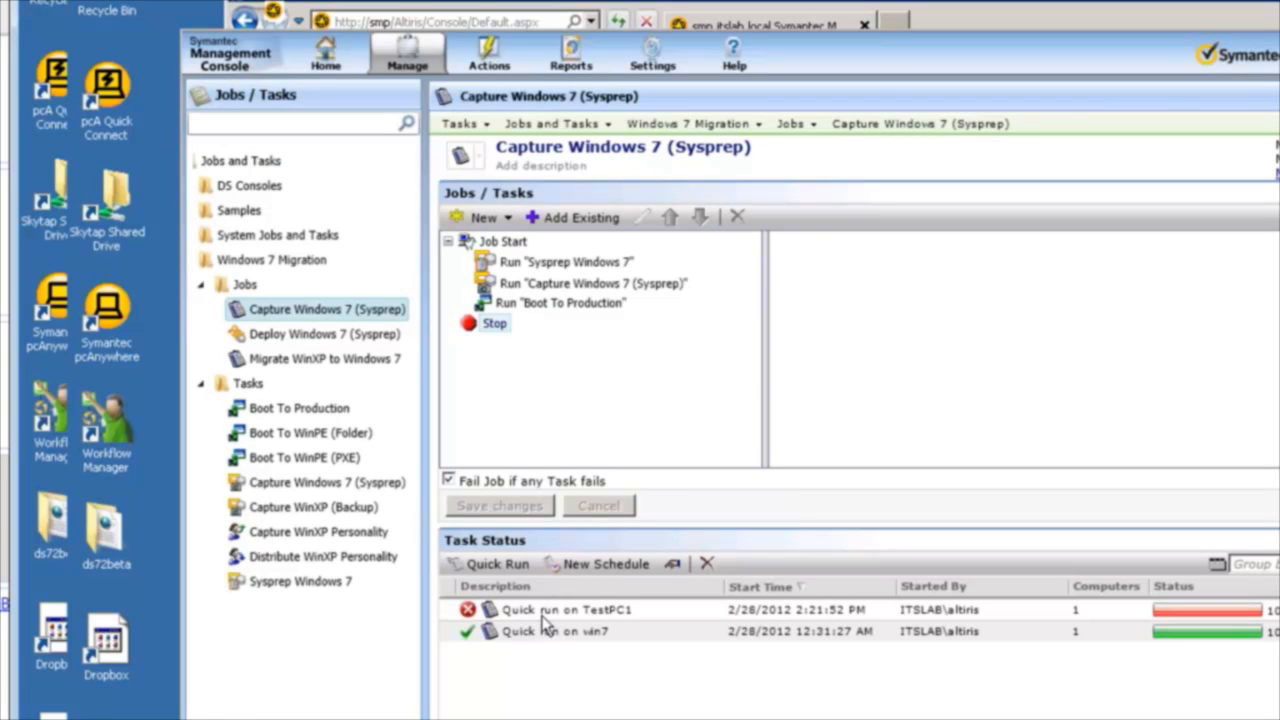
Quick run the Capture Windows 7 (Sysprep) job on WIN7 and move the remote desktop window to check the client agent's task status.
{"action": "left_click", "coordinate": [545, 614]}
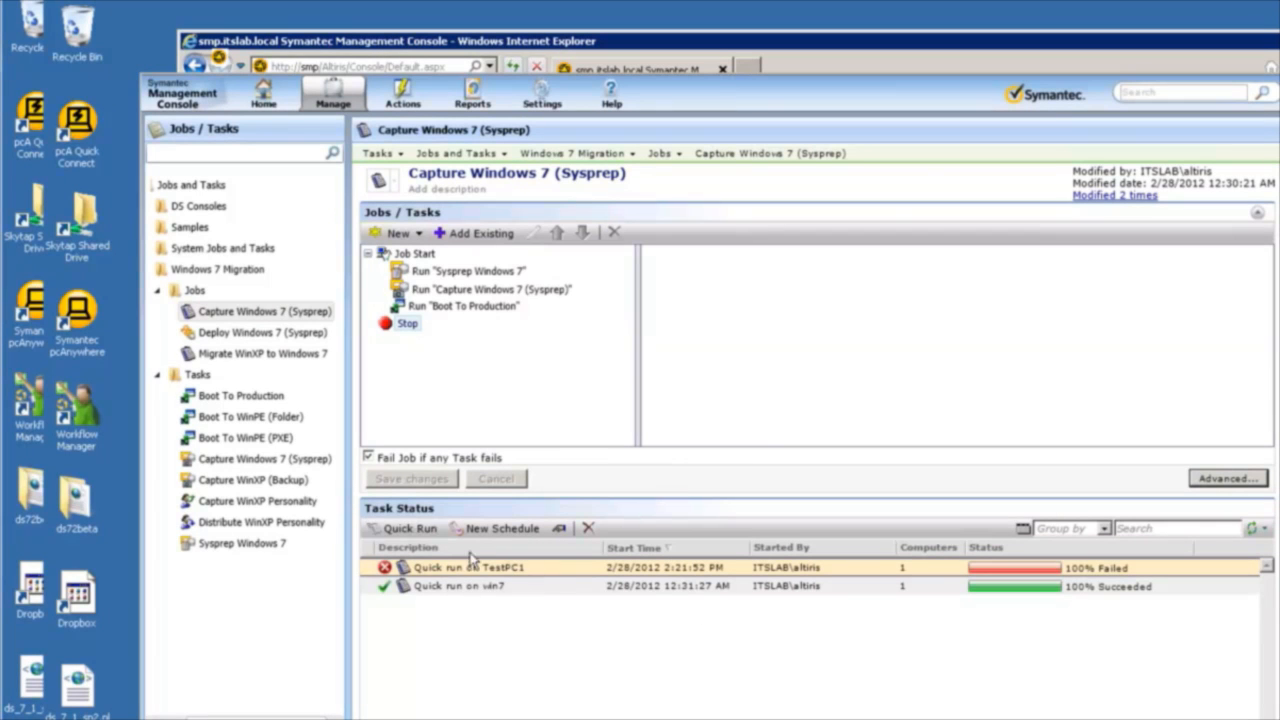
{"action": "left_click", "coordinate": [405, 528]}
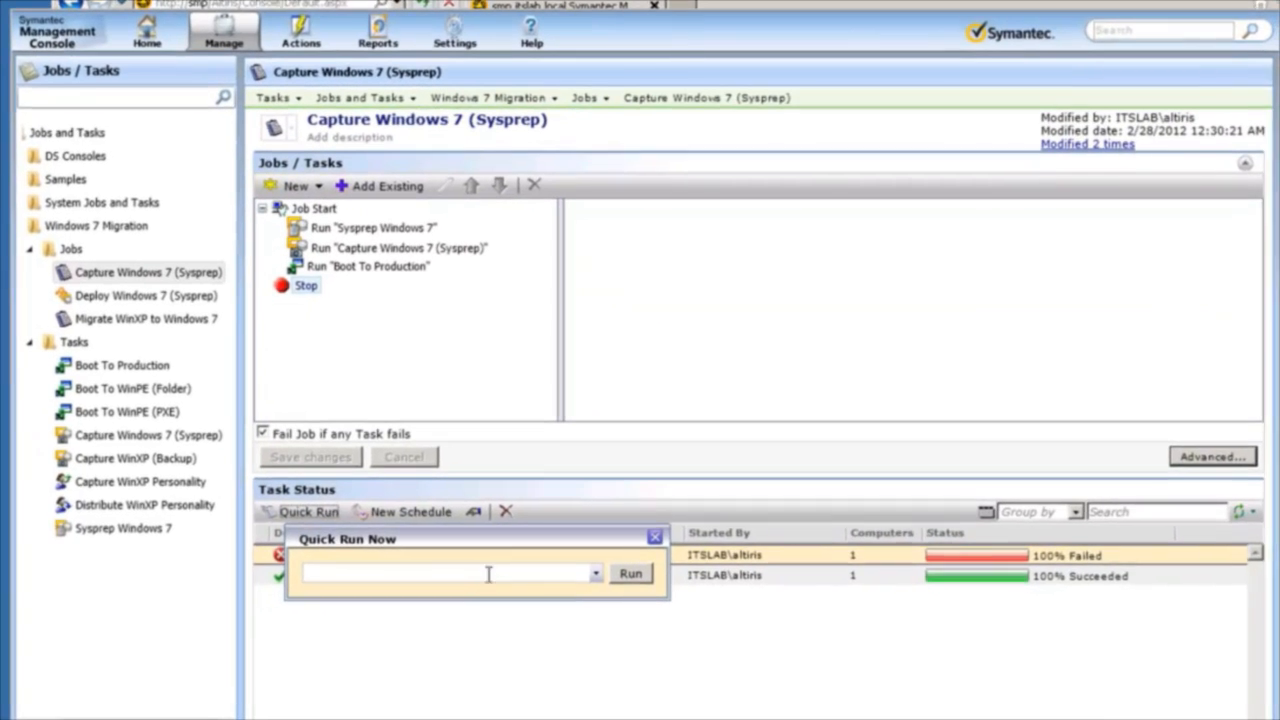
{"action": "type", "text": "win7"}
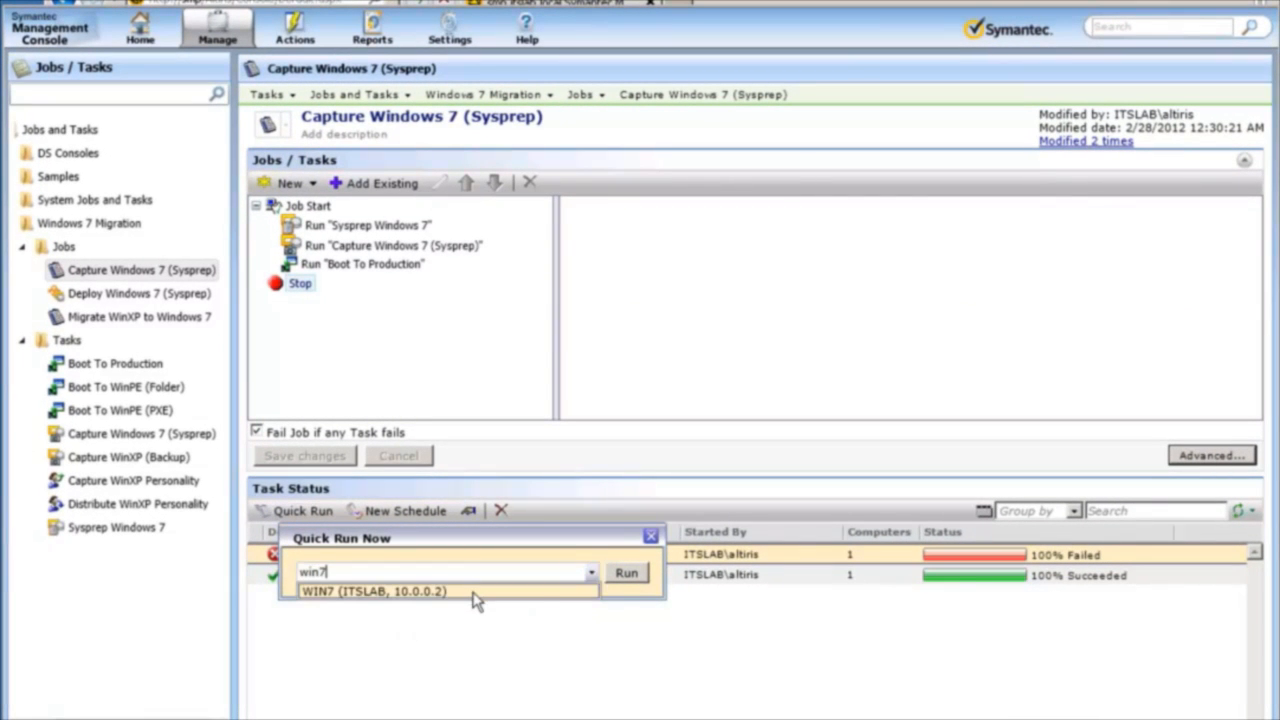
{"action": "left_click", "coordinate": [477, 591]}
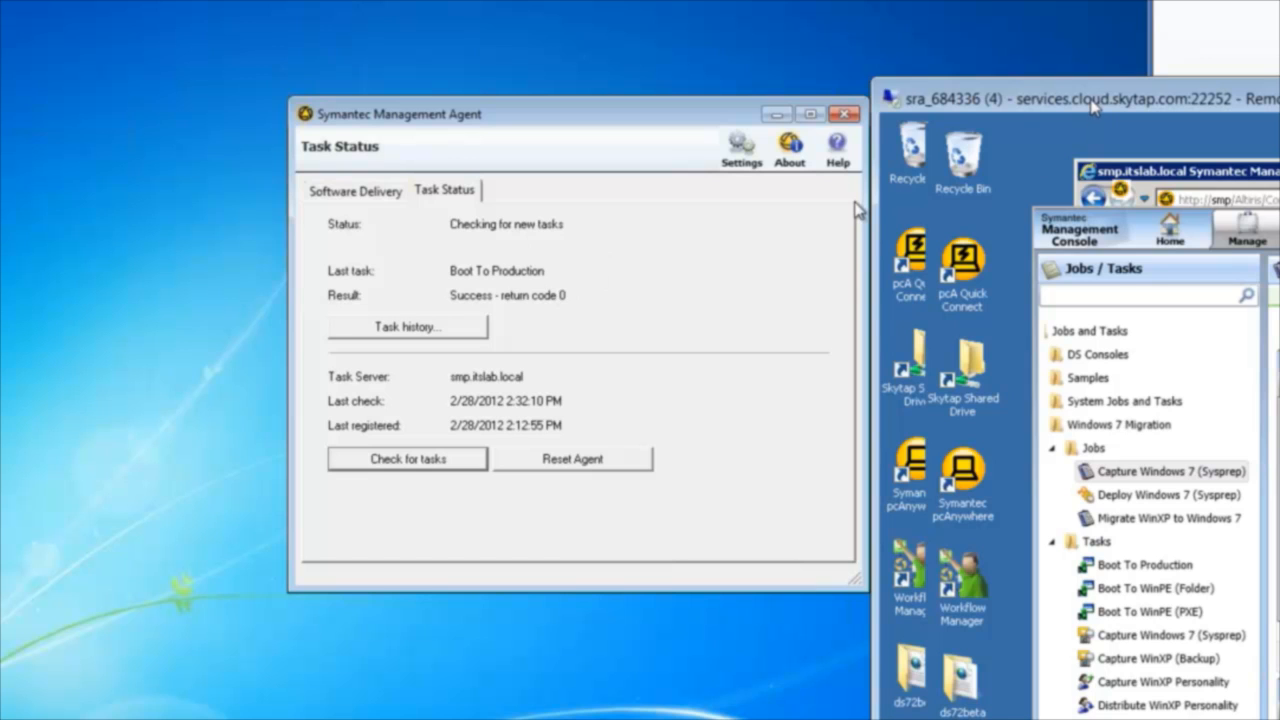
{"action": "left_click_drag", "start_coordinate": [1093, 108], "coordinate": [234, 10]}
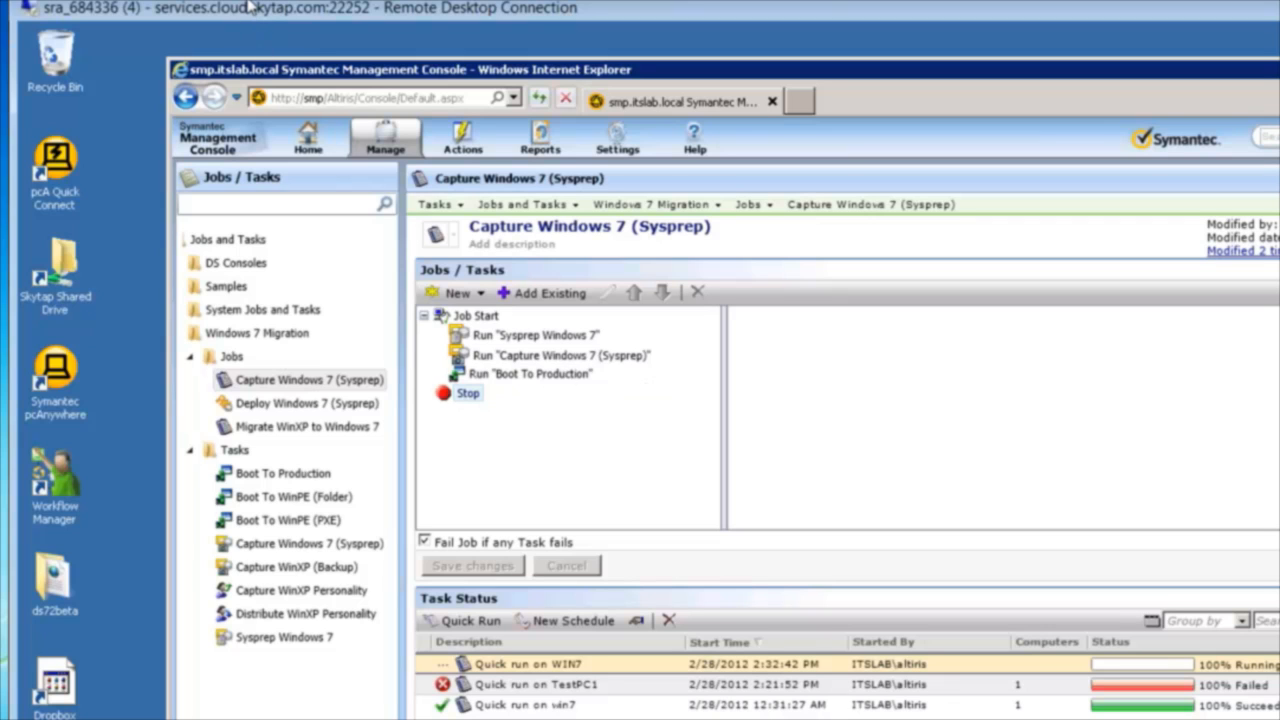
{"action": "left_click_drag", "start_coordinate": [250, 8], "coordinate": [1003, 20]}
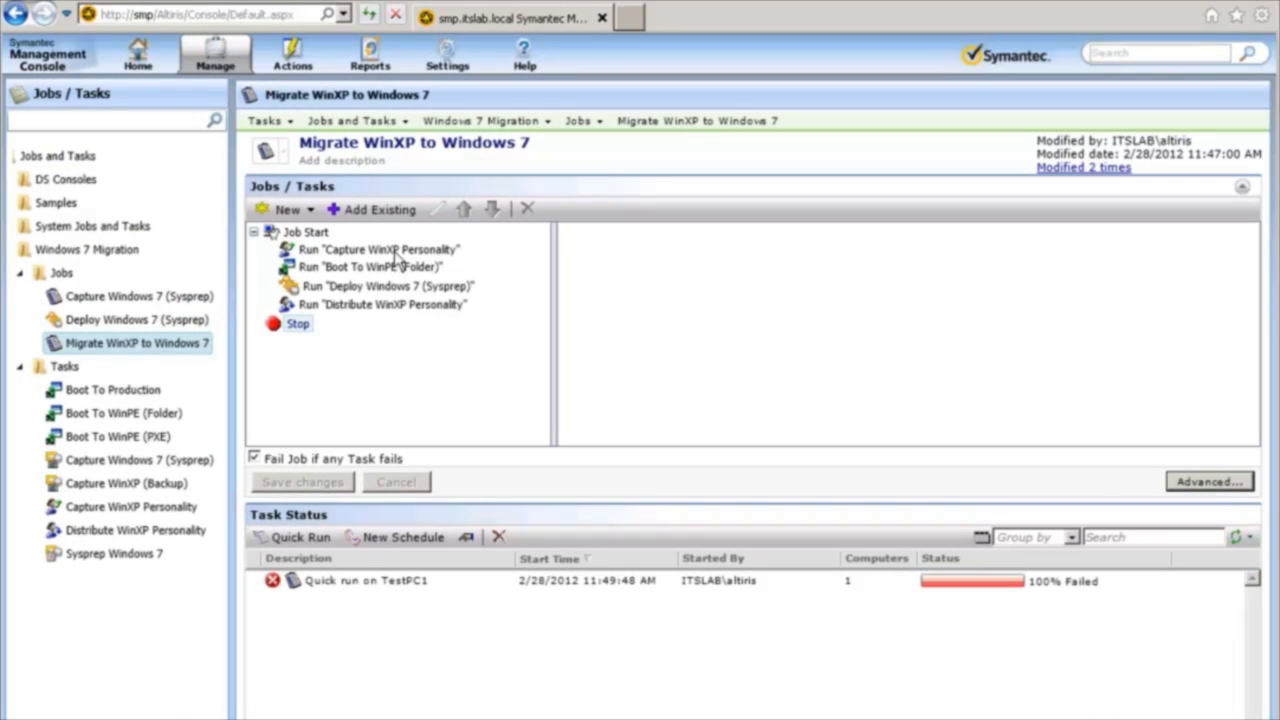
Open the Deploy Windows 7 (Sysprep) task of the migration job for editing and choose Win7Sysprep.gho as the disk image.
{"action": "left_click", "coordinate": [400, 250]}
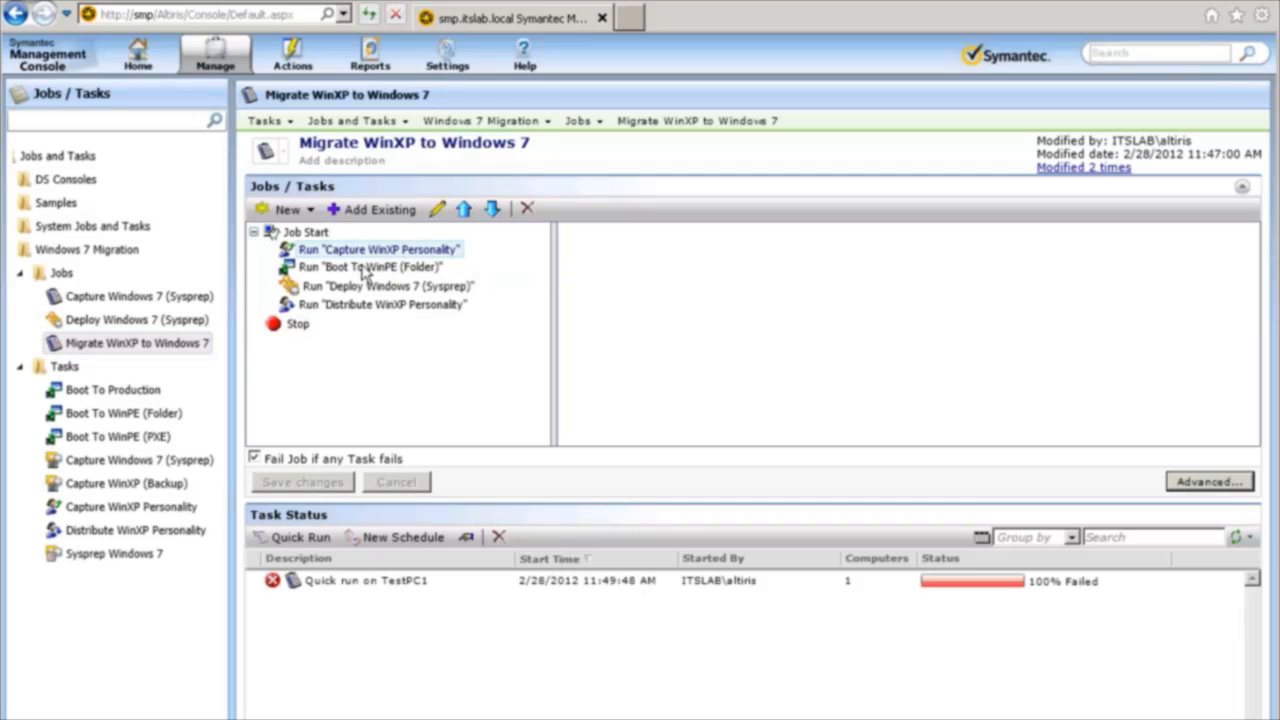
{"action": "left_click", "coordinate": [364, 270]}
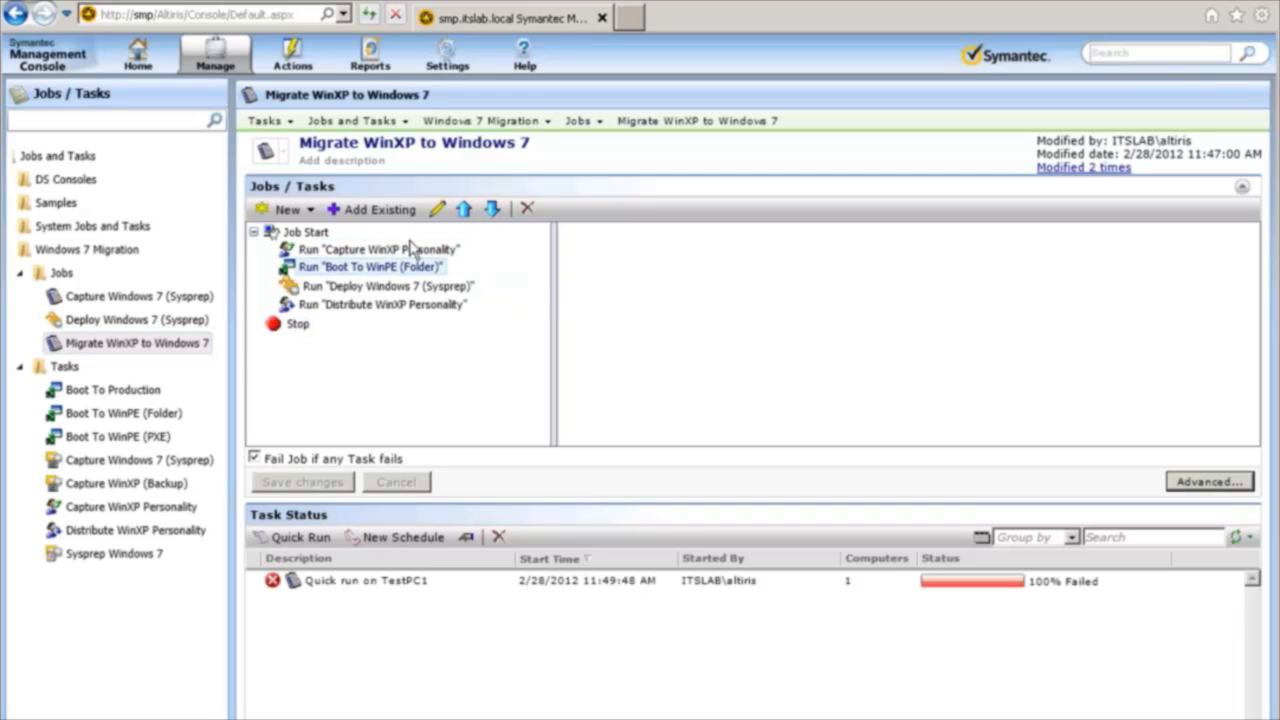
{"action": "left_click", "coordinate": [438, 212]}
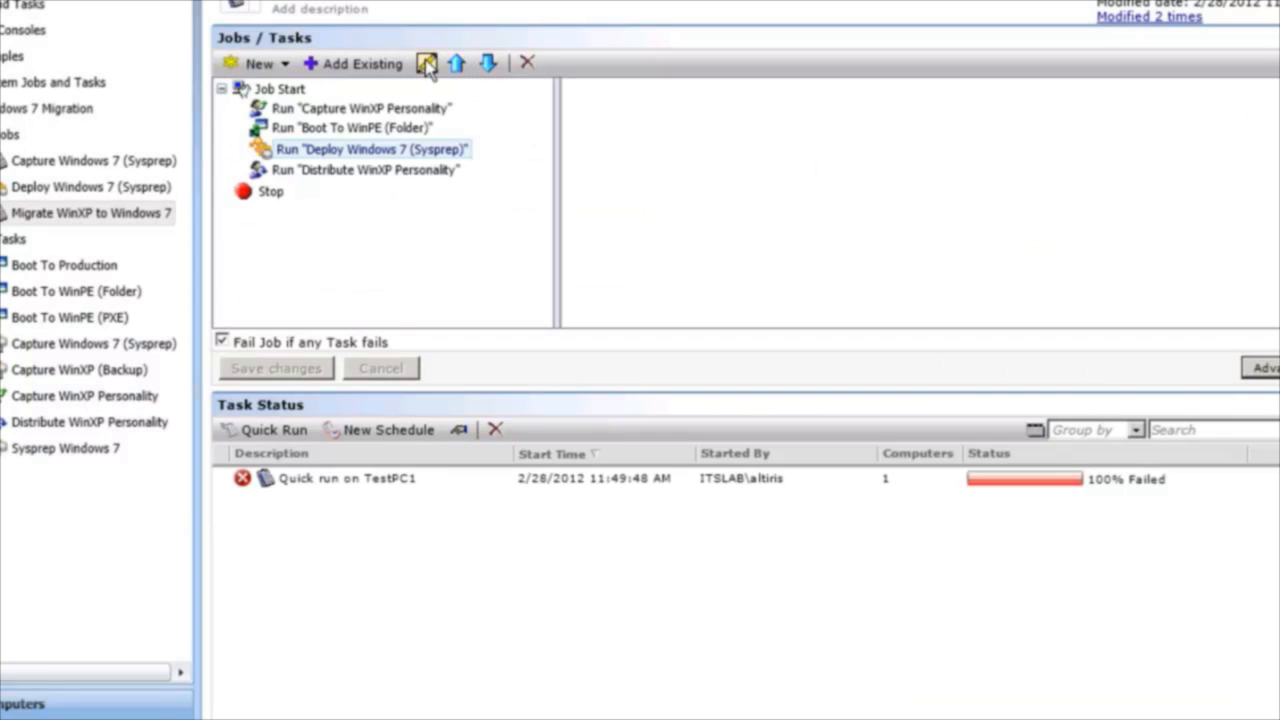
{"action": "left_click", "coordinate": [440, 57]}
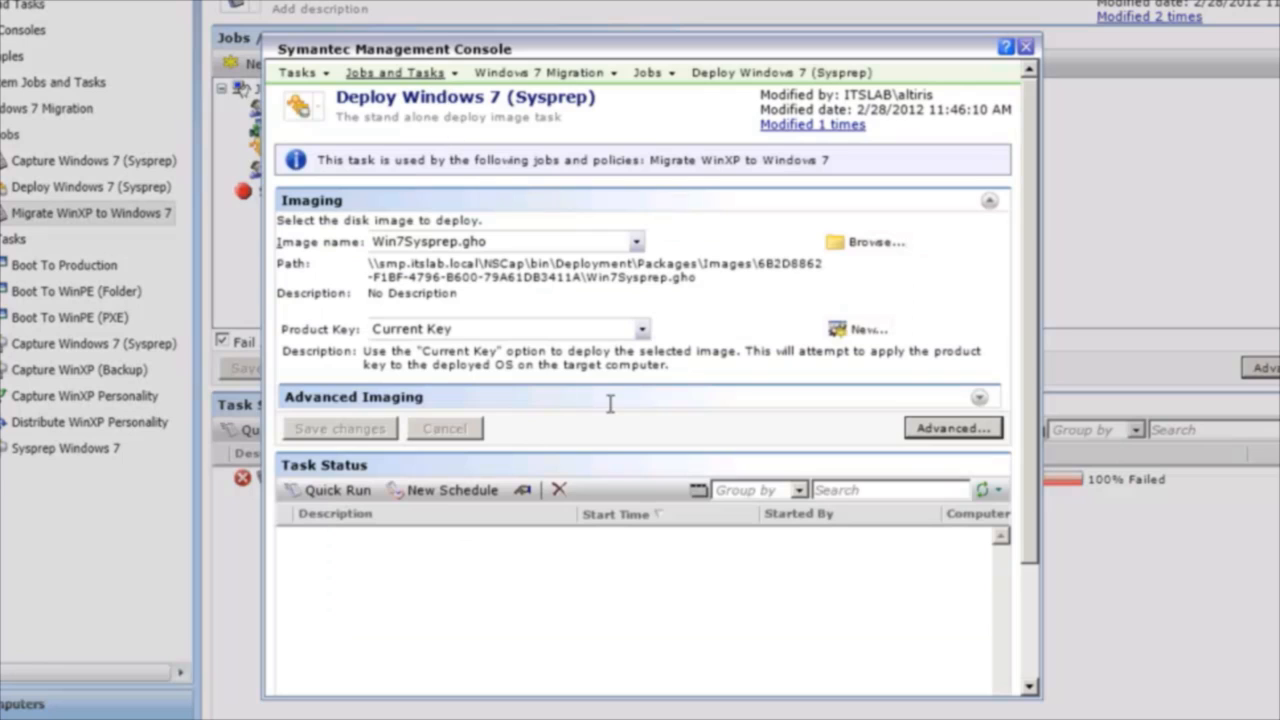
{"action": "left_click", "coordinate": [637, 246]}
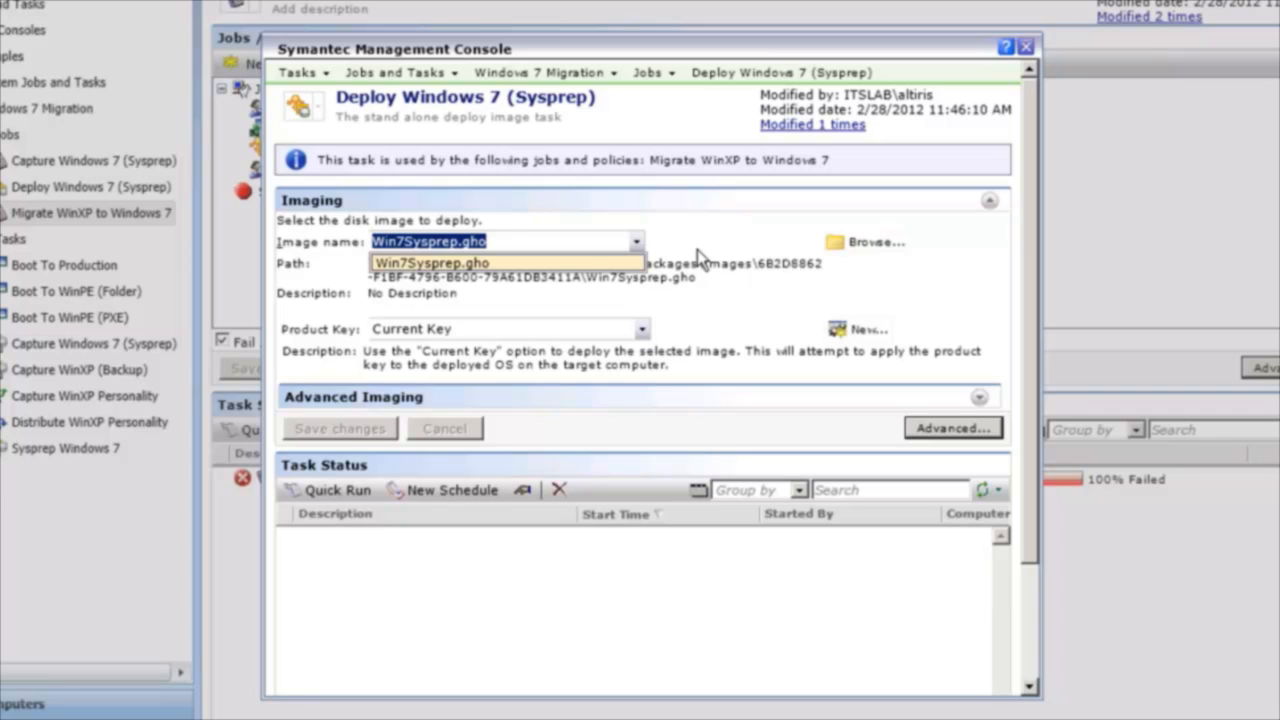
{"action": "key", "text": "Return"}
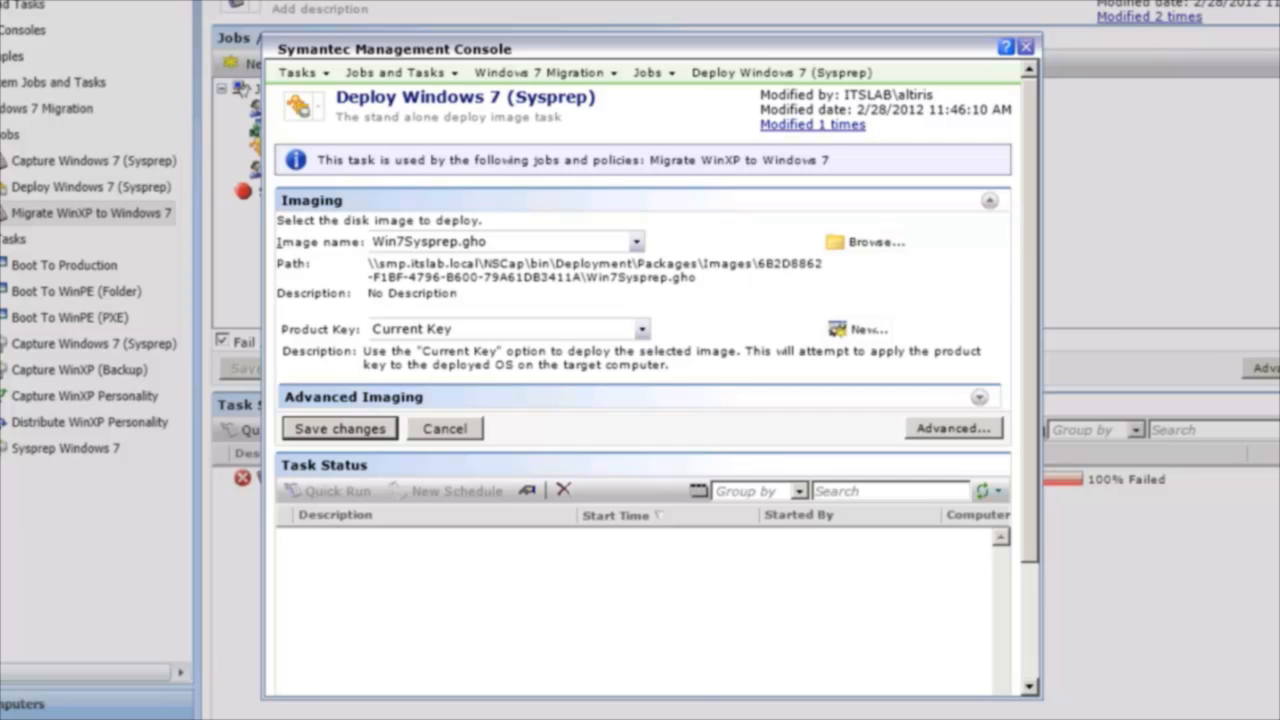
Start ResourceImportTool from the Deployment Tools folder, look at the file selection for a standard image, and leave without importing.
{"action": "key", "text": "alt+Tab"}
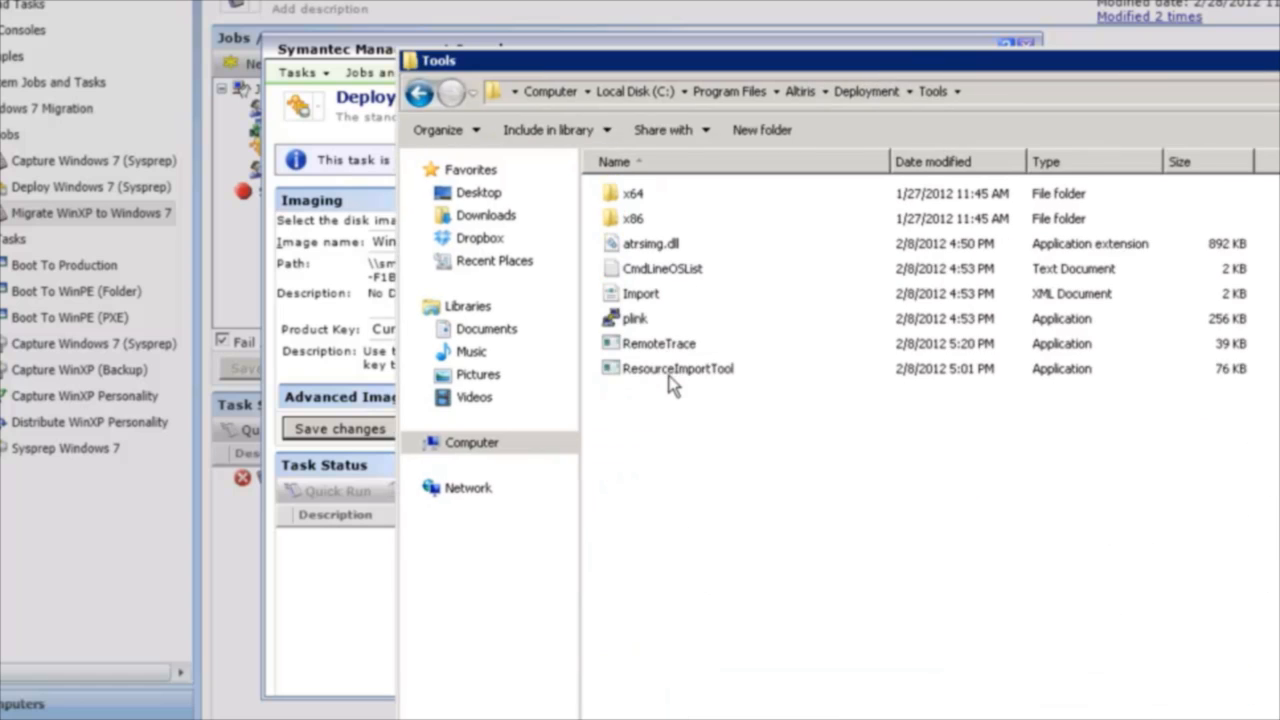
{"action": "left_click", "coordinate": [672, 372]}
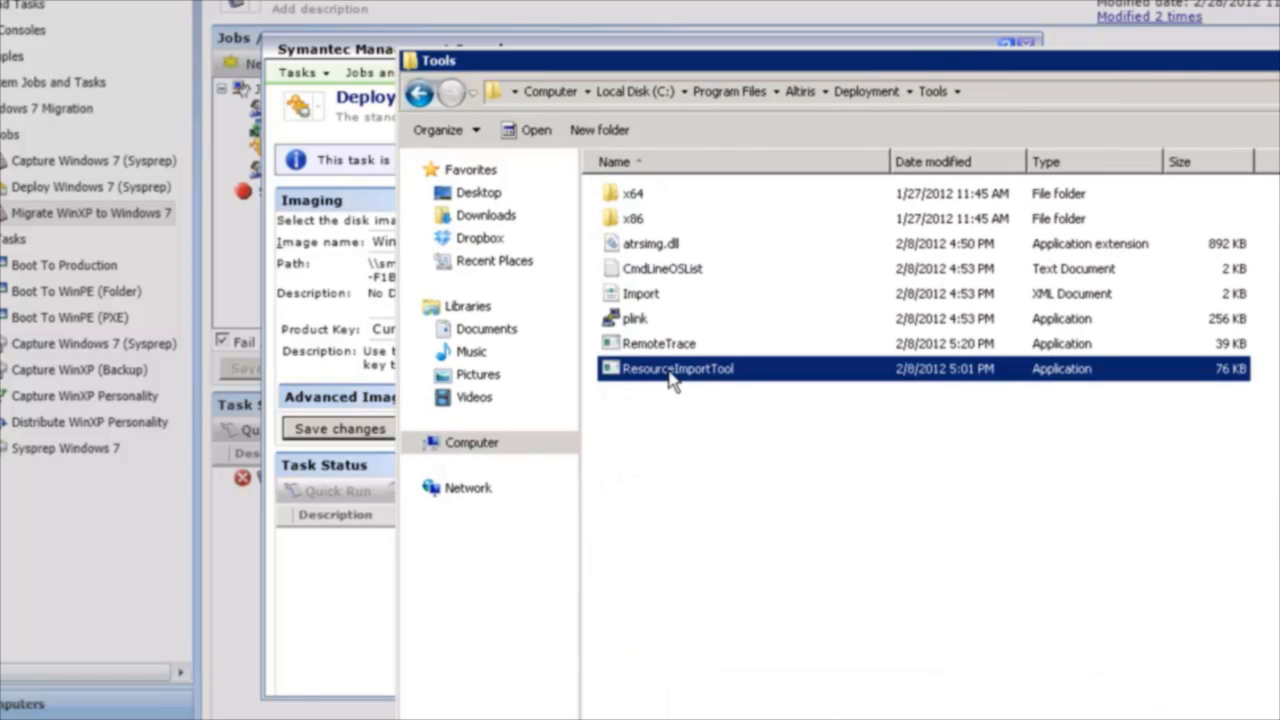
{"action": "double_click", "coordinate": [670, 372]}
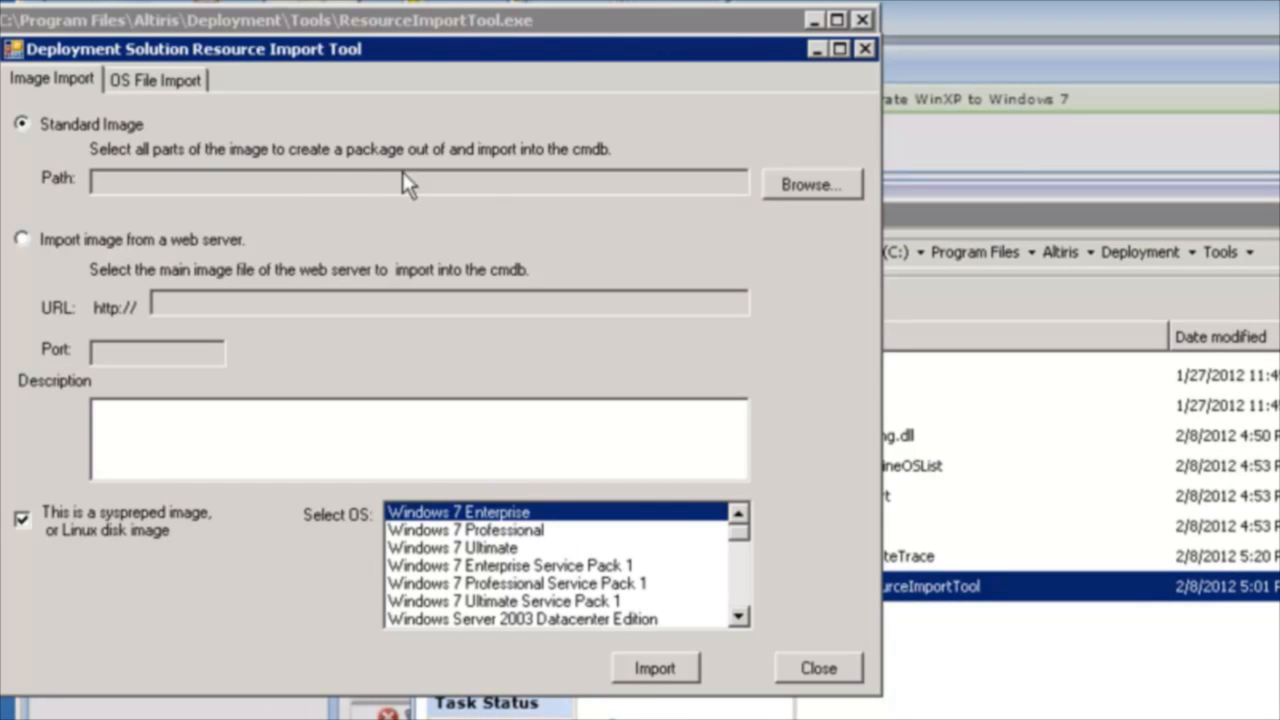
{"action": "left_click", "coordinate": [811, 186]}
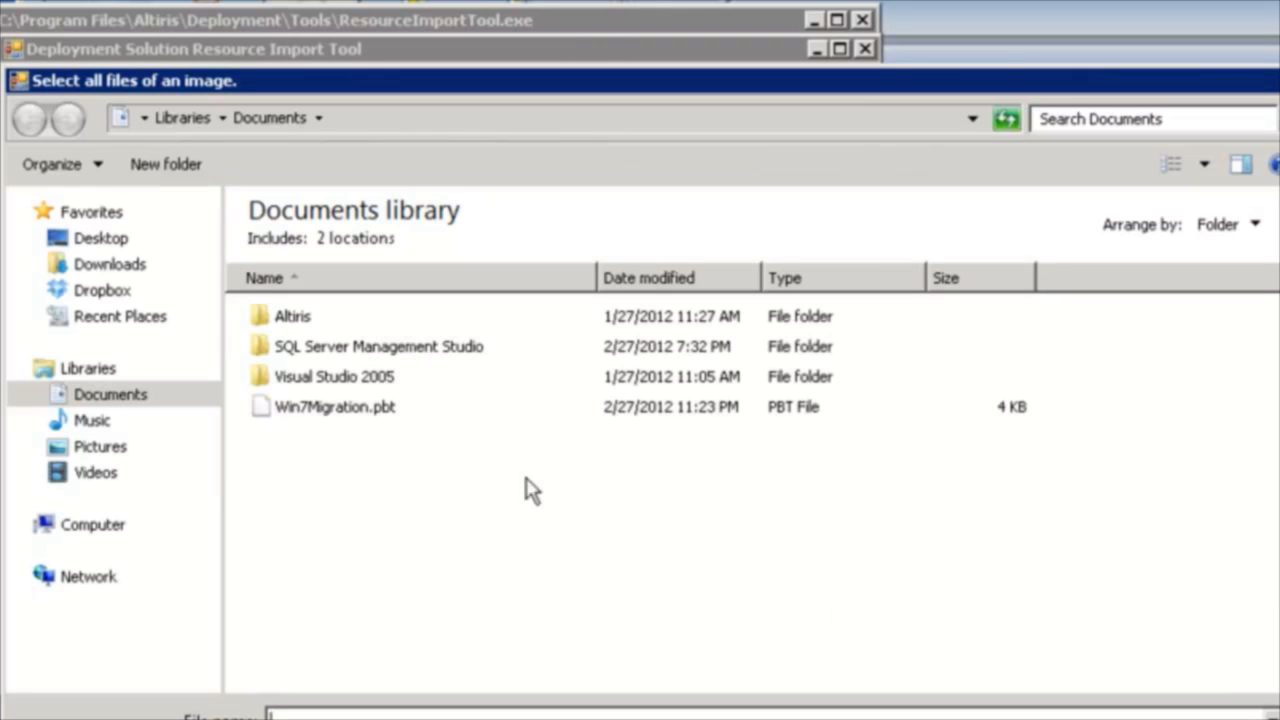
{"action": "key", "text": "Escape"}
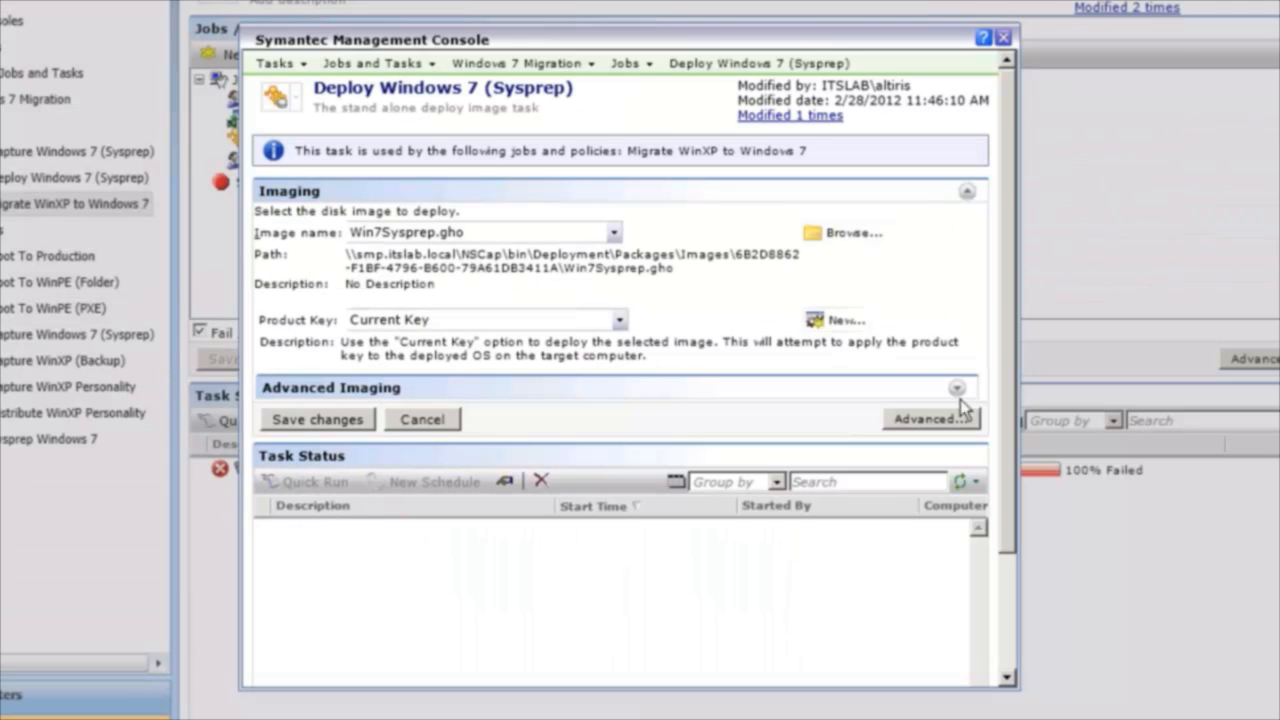
Expand the deploy task's advanced imaging options and review the DeployAnywhere settings, enlarging and moving the dialog for a better view.
{"action": "left_click", "coordinate": [956, 390]}
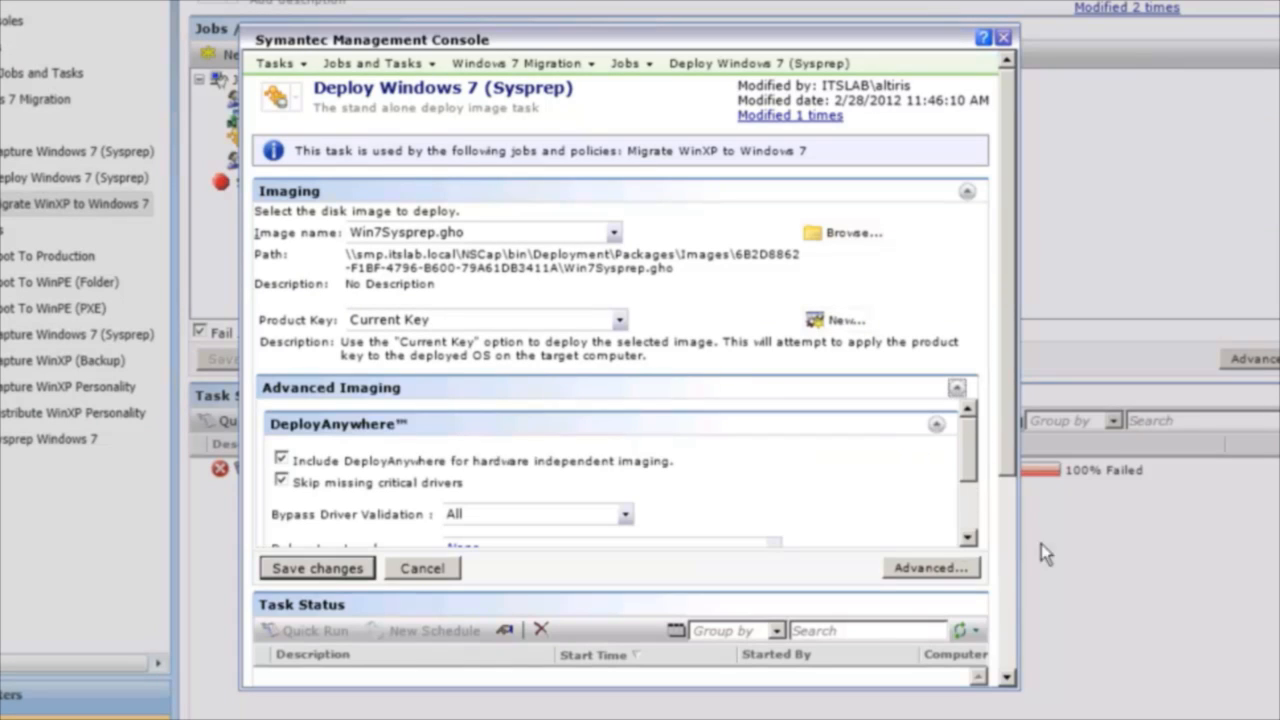
{"action": "left_click_drag", "start_coordinate": [960, 685], "coordinate": [960, 719]}
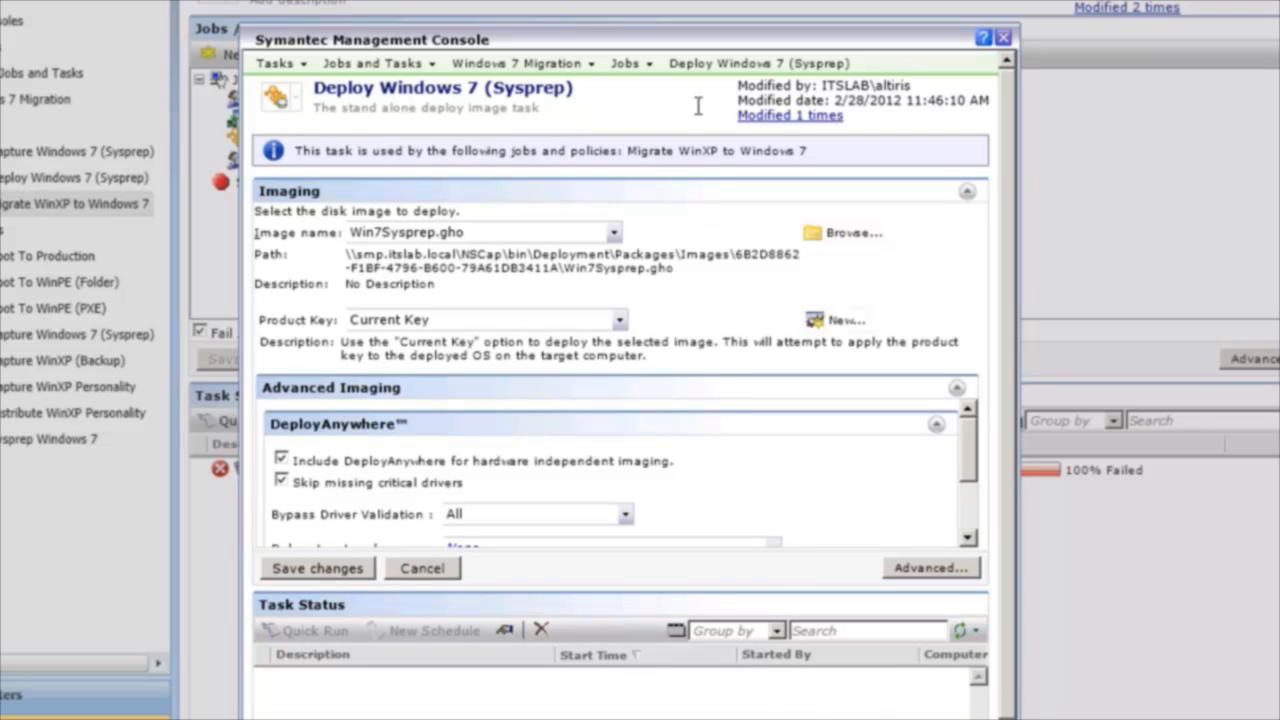
{"action": "left_click_drag", "start_coordinate": [676, 40], "coordinate": [682, 0]}
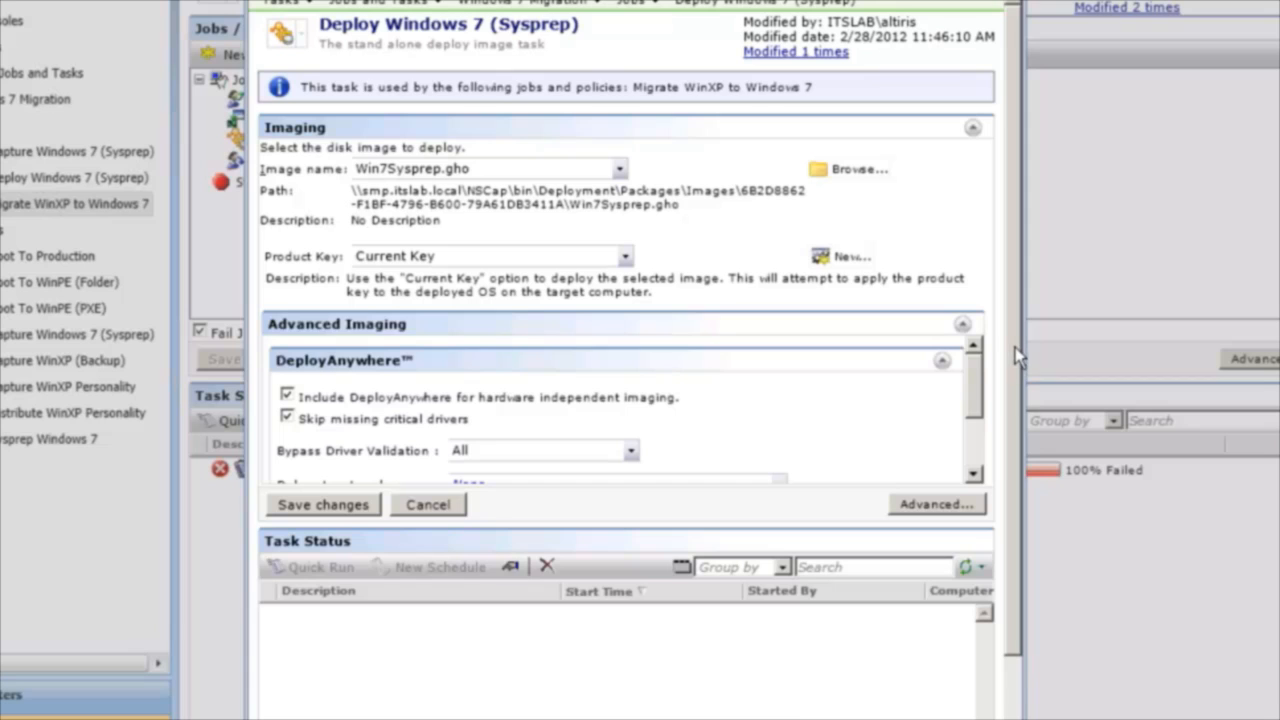
{"action": "scroll", "coordinate": [1008, 379], "scroll_direction": "down", "scroll_amount": 2}
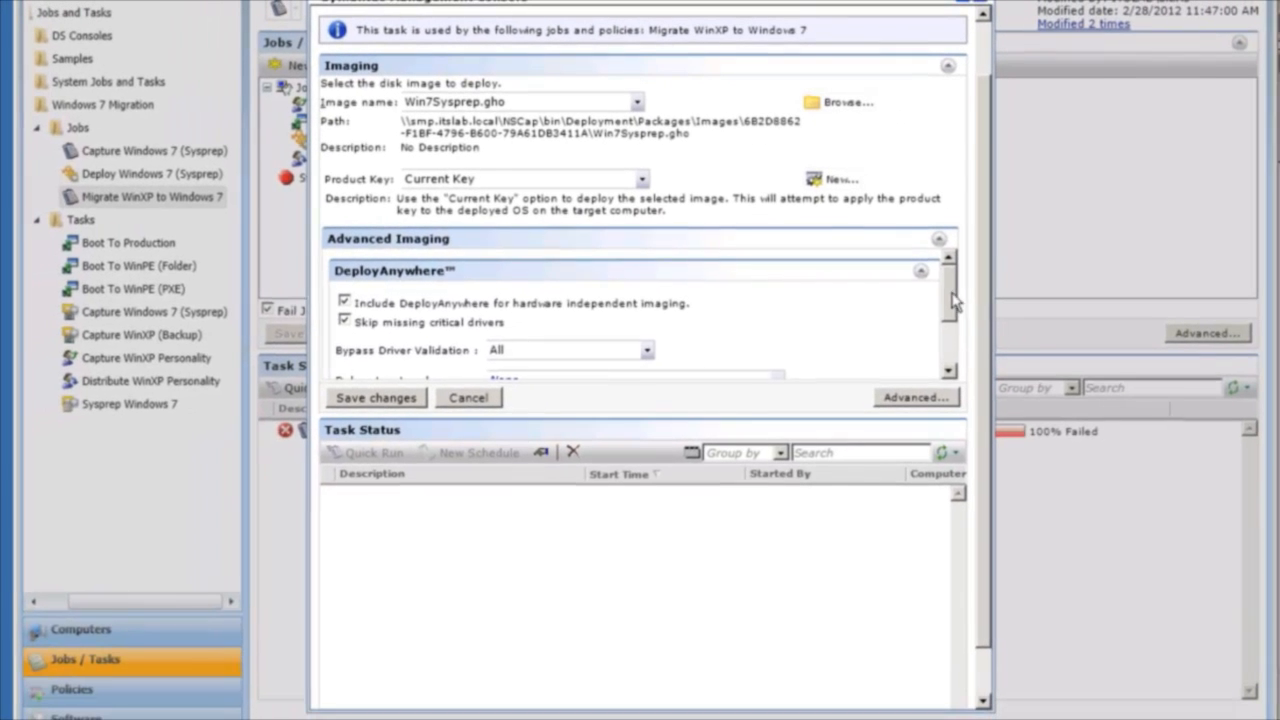
{"action": "scroll", "coordinate": [969, 314], "scroll_direction": "down", "scroll_amount": 2}
{"action": "scroll", "coordinate": [952, 298], "scroll_direction": "up", "scroll_amount": 1}
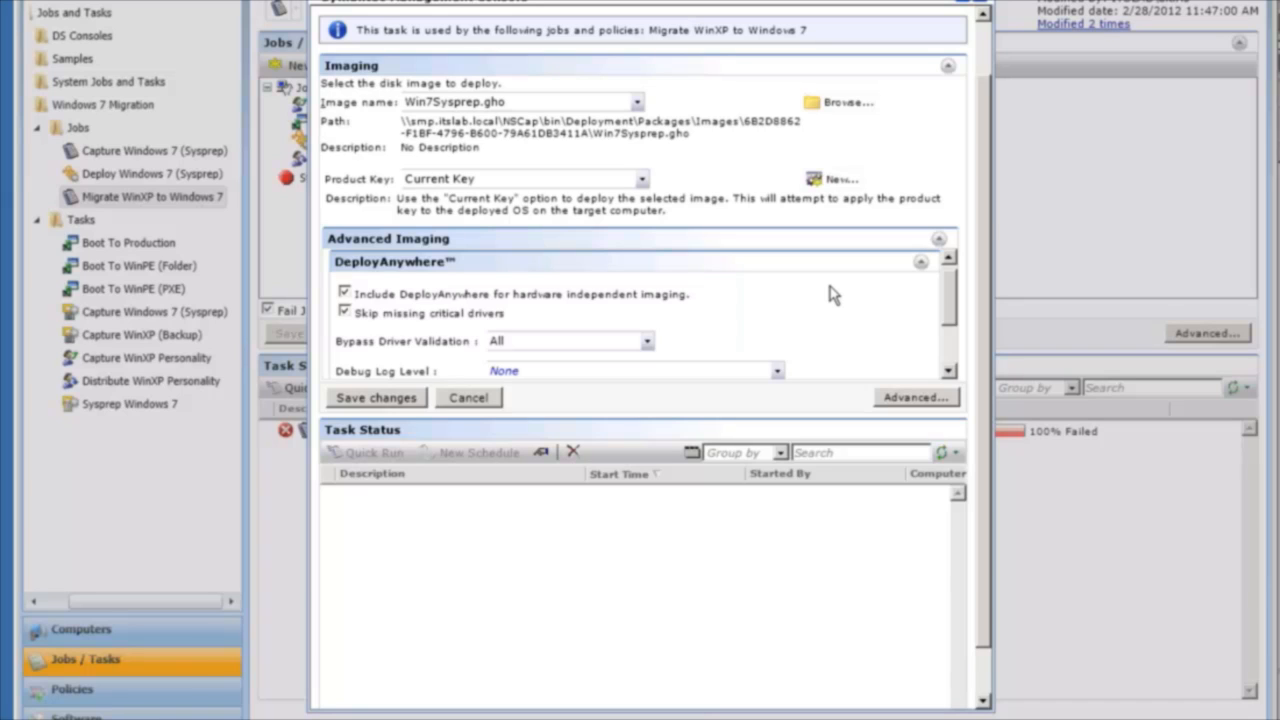
Review the remaining DeployAnywhere settings of the deploy task, and expand the Sysprep Configuration section to examine its configuration file options.
{"action": "mouse_move", "coordinate": [951, 304]}
{"action": "left_mouse_down"}
{"action": "mouse_move", "coordinate": [951, 292]}
{"action": "mouse_move", "coordinate": [951, 319]}
{"action": "left_mouse_up"}
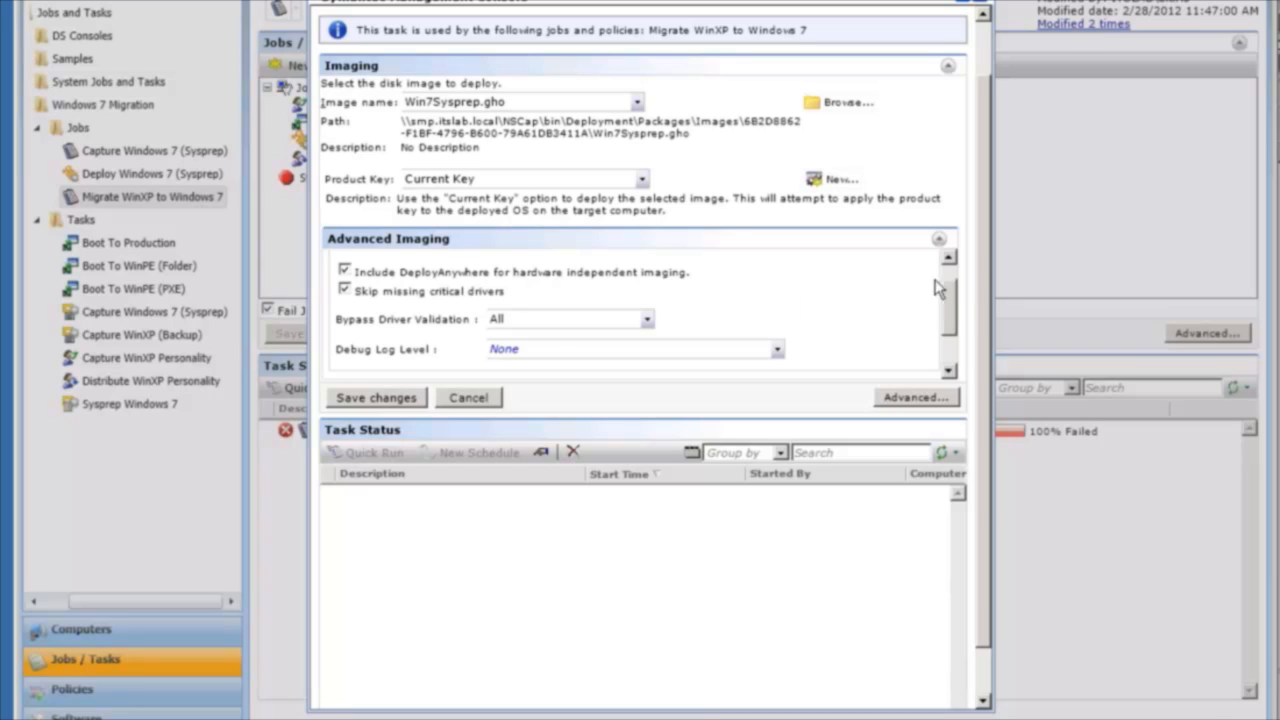
{"action": "left_click_drag", "start_coordinate": [953, 305], "coordinate": [953, 330]}
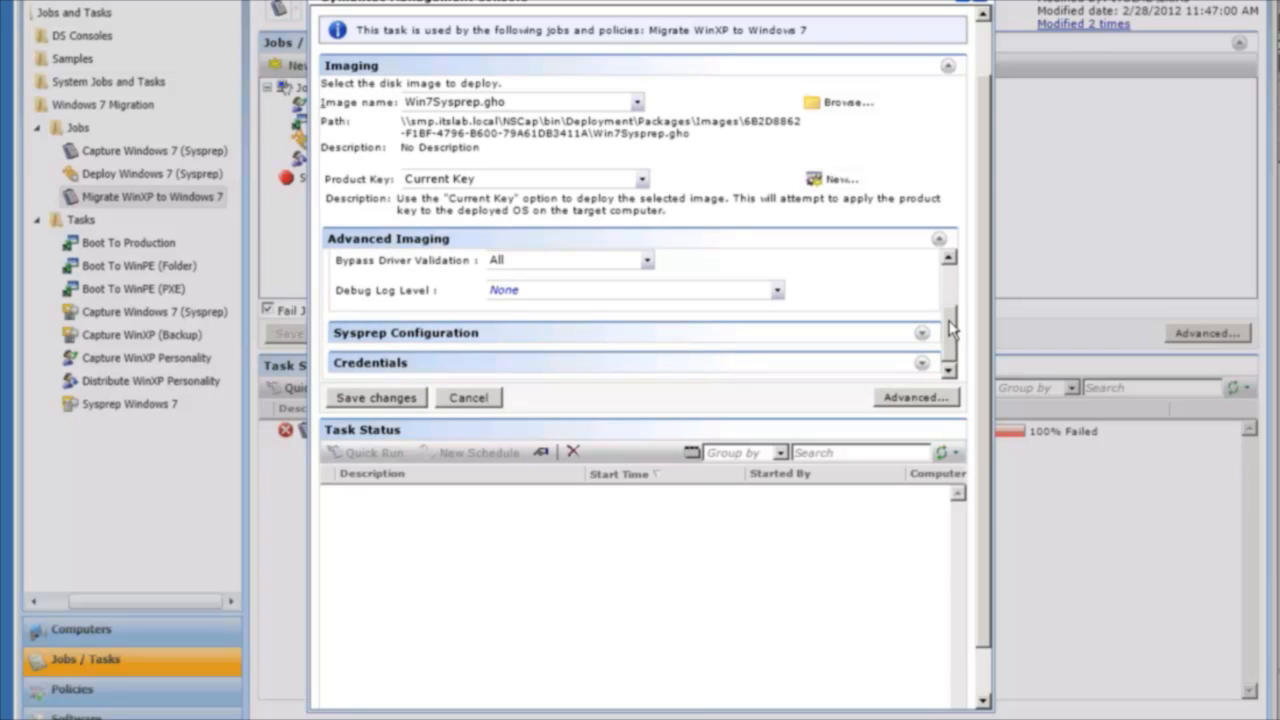
{"action": "left_click_drag", "start_coordinate": [953, 330], "coordinate": [953, 318]}
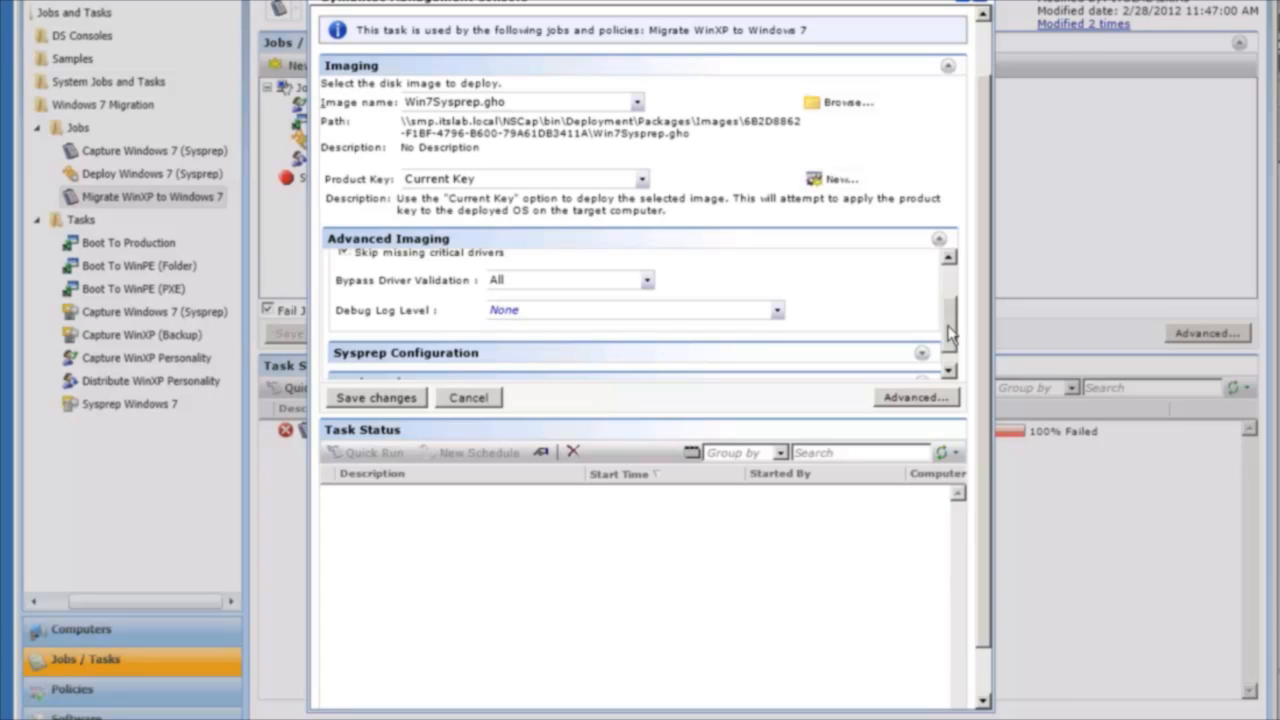
{"action": "scroll", "coordinate": [948, 326], "scroll_direction": "down", "scroll_amount": 1}
{"action": "left_click", "coordinate": [921, 331]}
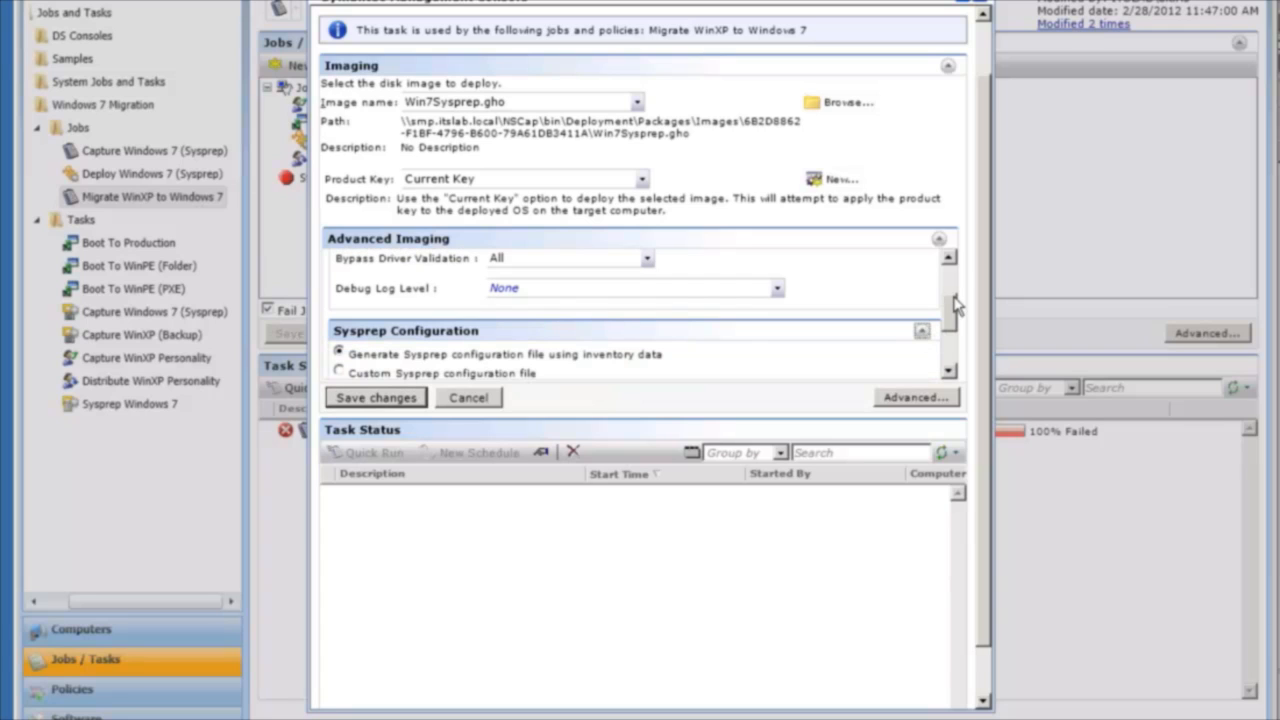
{"action": "scroll", "coordinate": [952, 320], "scroll_direction": "down", "scroll_amount": 2}
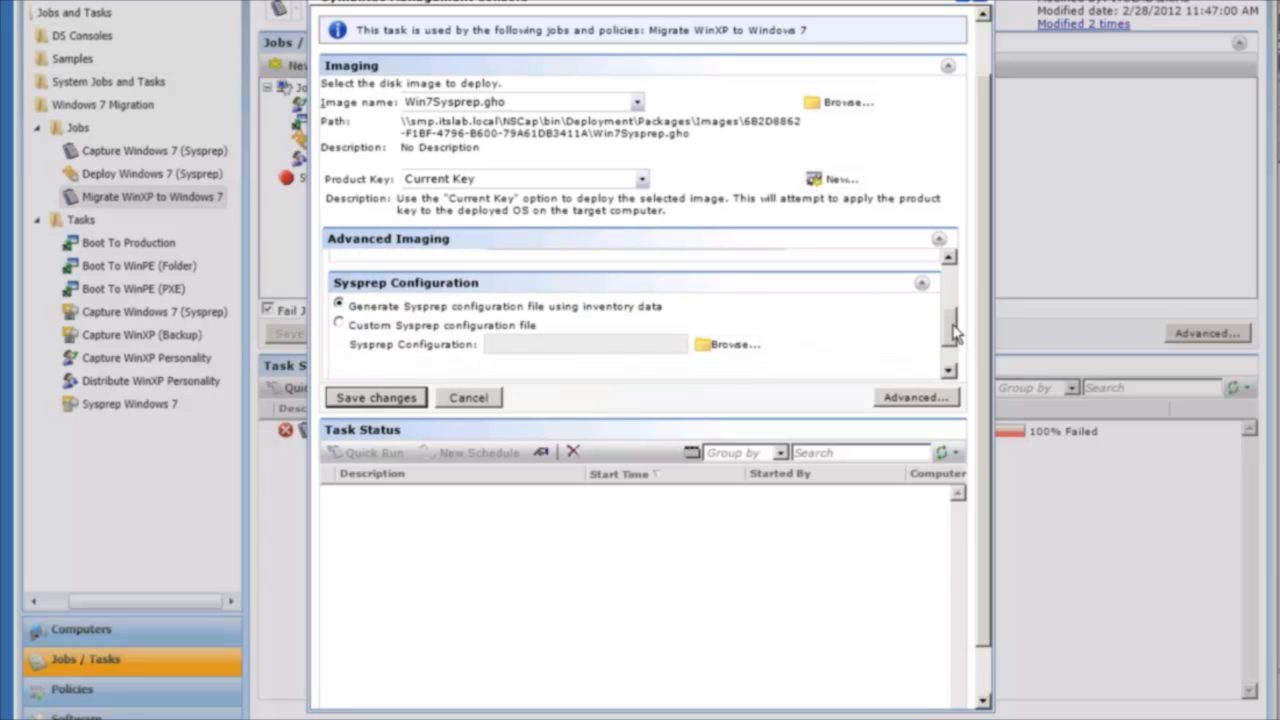
{"action": "scroll", "coordinate": [955, 338], "scroll_direction": "down", "scroll_amount": 1}
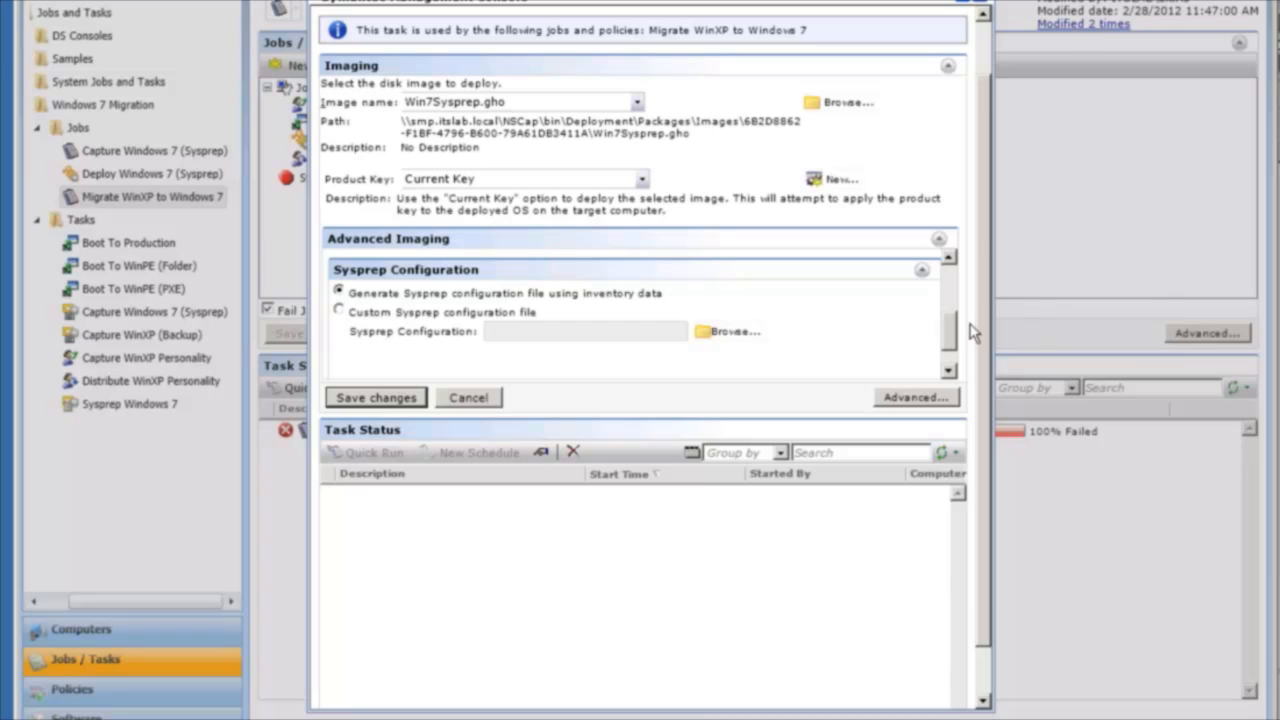
Expand the Credentials section of the deploy task and review the domain join credential fields.
{"action": "left_click_drag", "start_coordinate": [949, 330], "coordinate": [951, 345]}
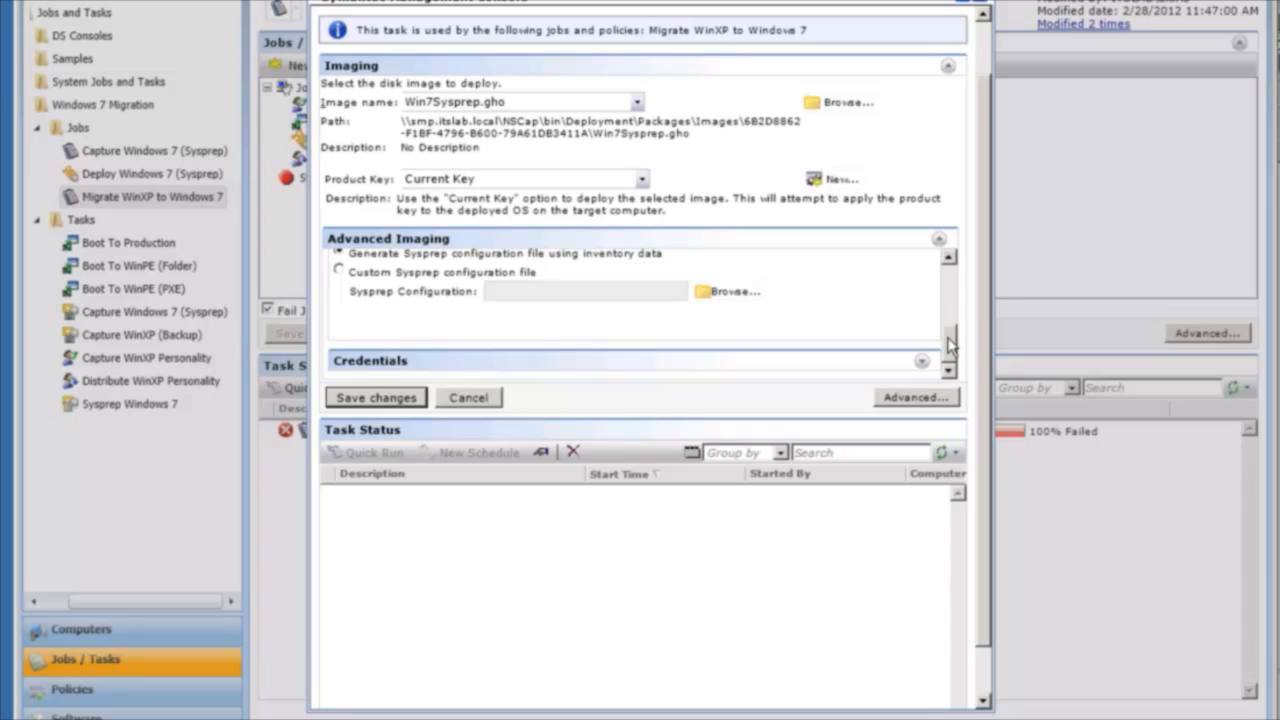
{"action": "left_click", "coordinate": [921, 361]}
{"action": "left_click_drag", "start_coordinate": [952, 337], "coordinate": [951, 360]}
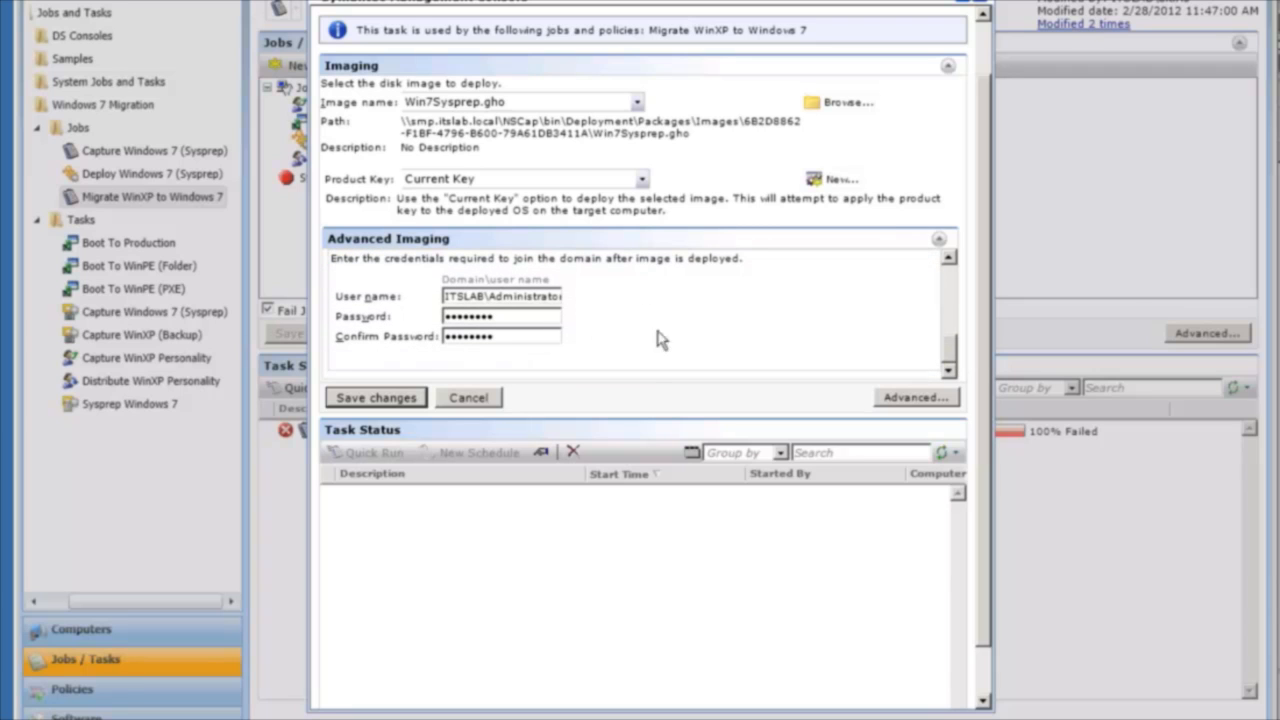
Review the deploy task's advanced partition, command-line, file preservation, multicasting and HTTP settings, and close them without saving.
{"action": "left_click", "coordinate": [916, 397]}
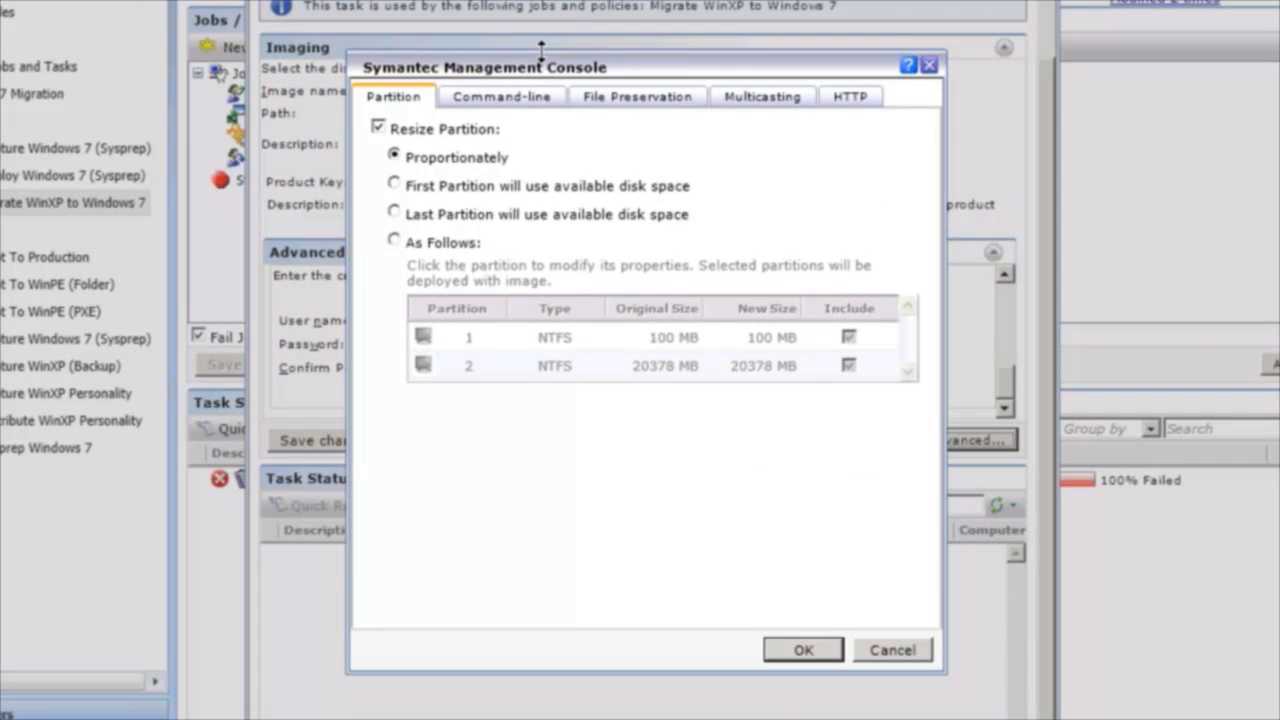
{"action": "left_click", "coordinate": [492, 104]}
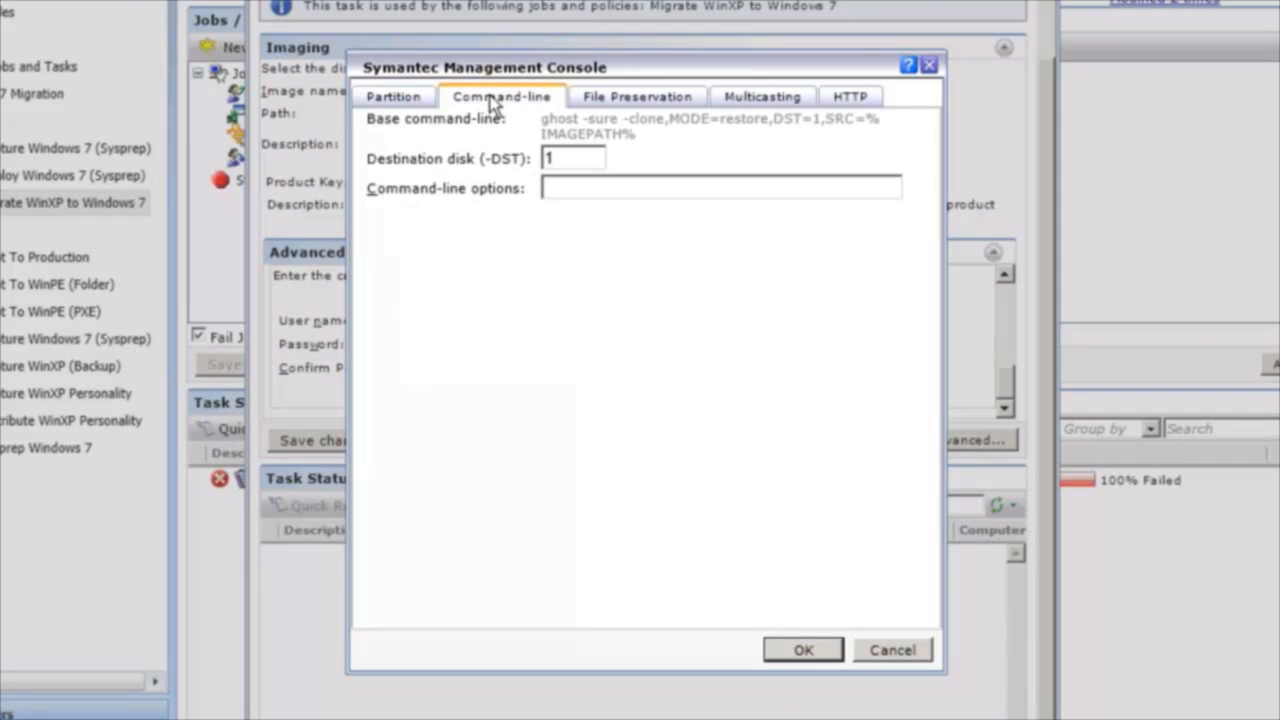
{"action": "left_click", "coordinate": [552, 157]}
{"action": "type", "text": "1"}
{"action": "left_click", "coordinate": [646, 104]}
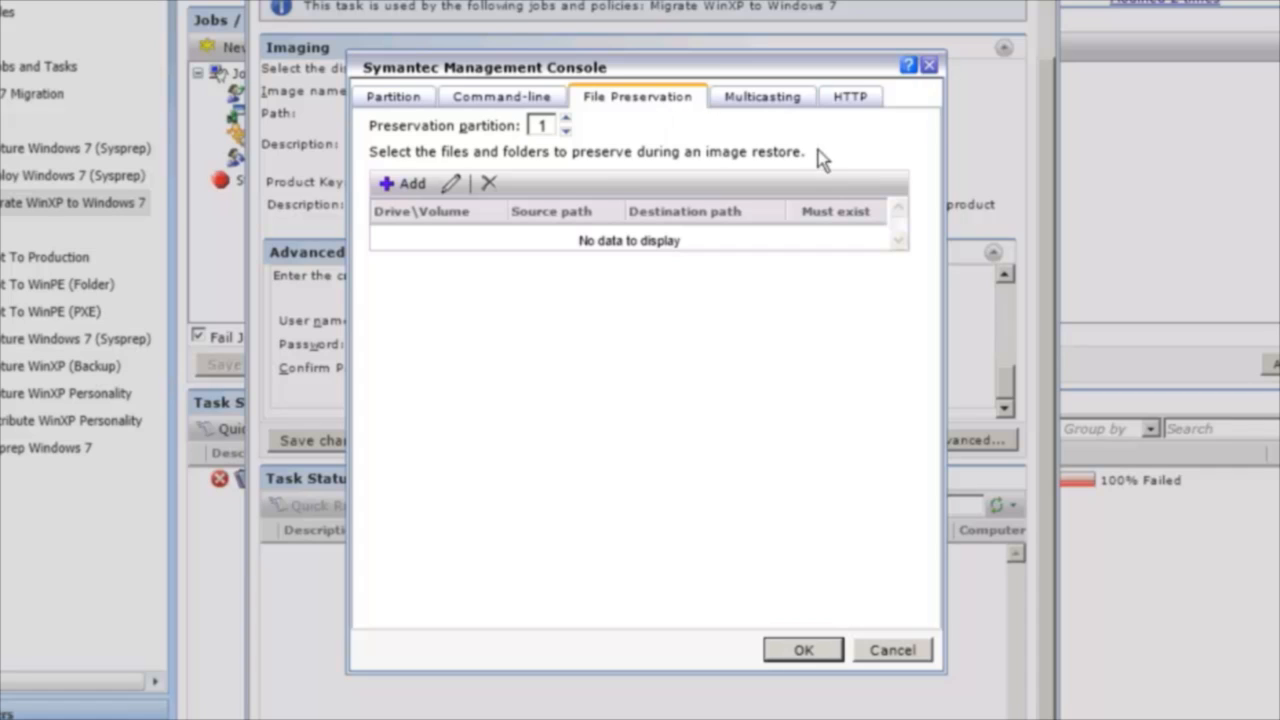
{"action": "left_click", "coordinate": [733, 103]}
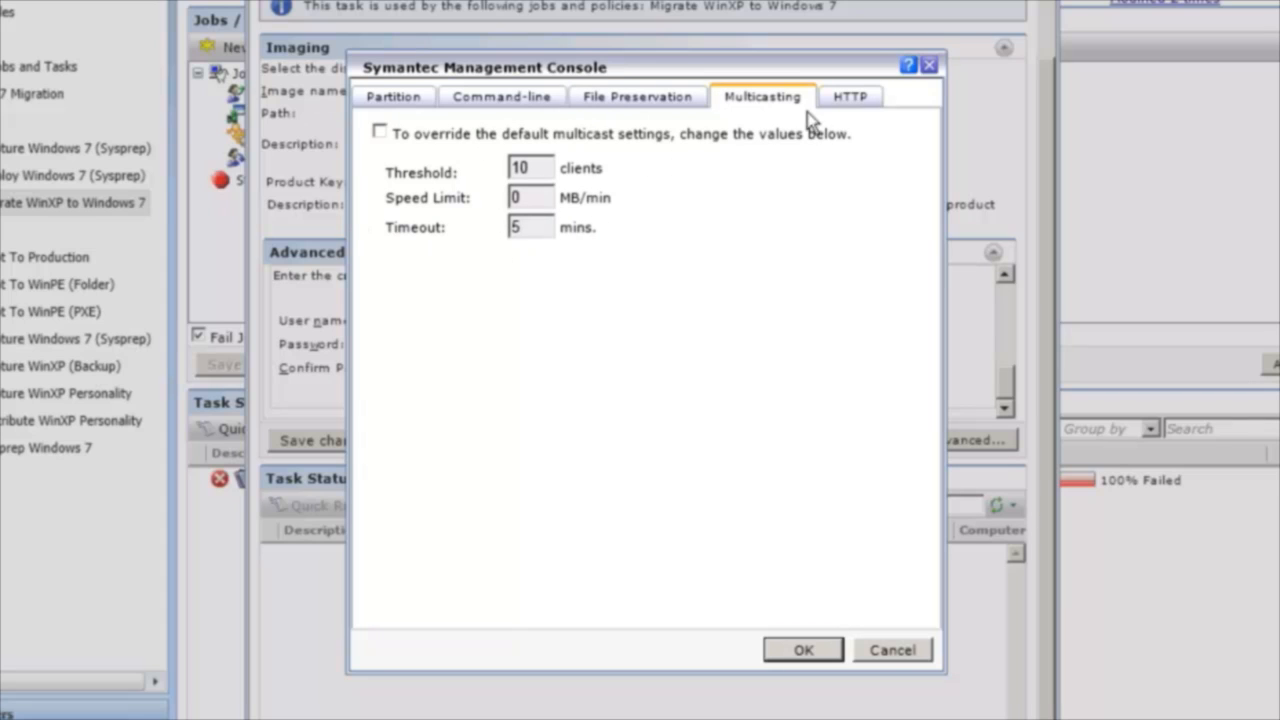
{"action": "left_click", "coordinate": [864, 96]}
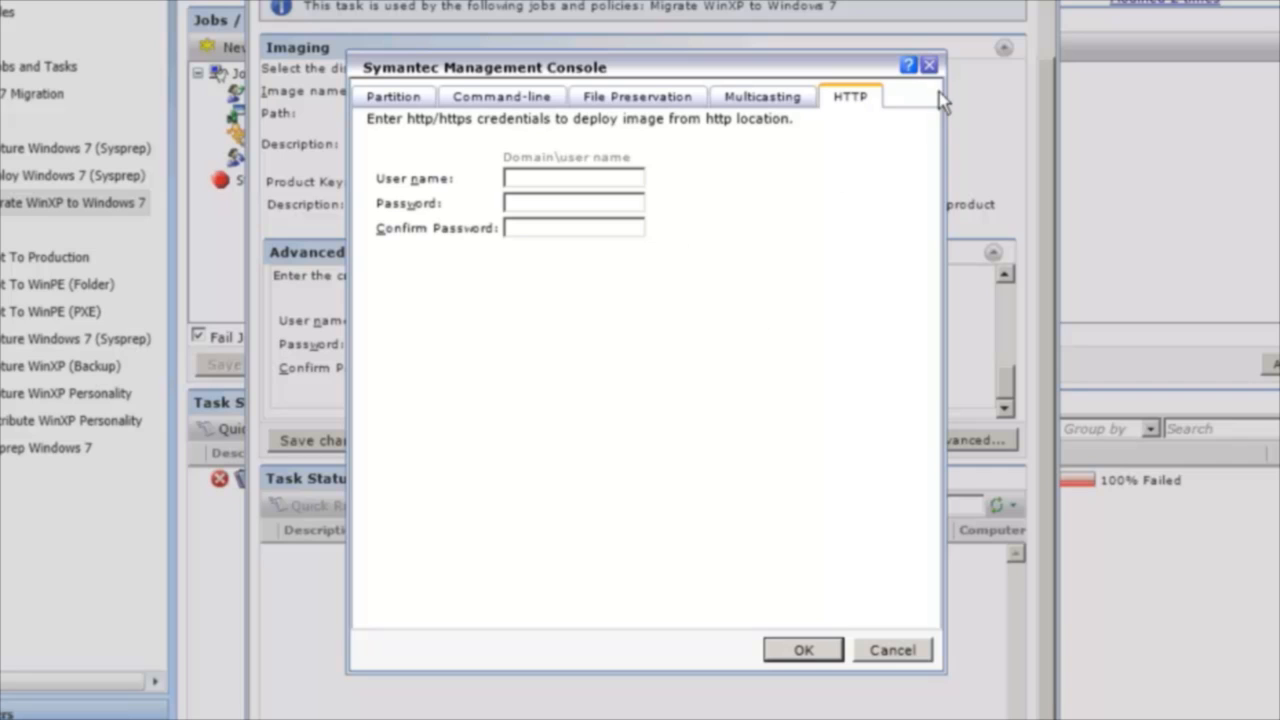
{"action": "left_click", "coordinate": [931, 67]}
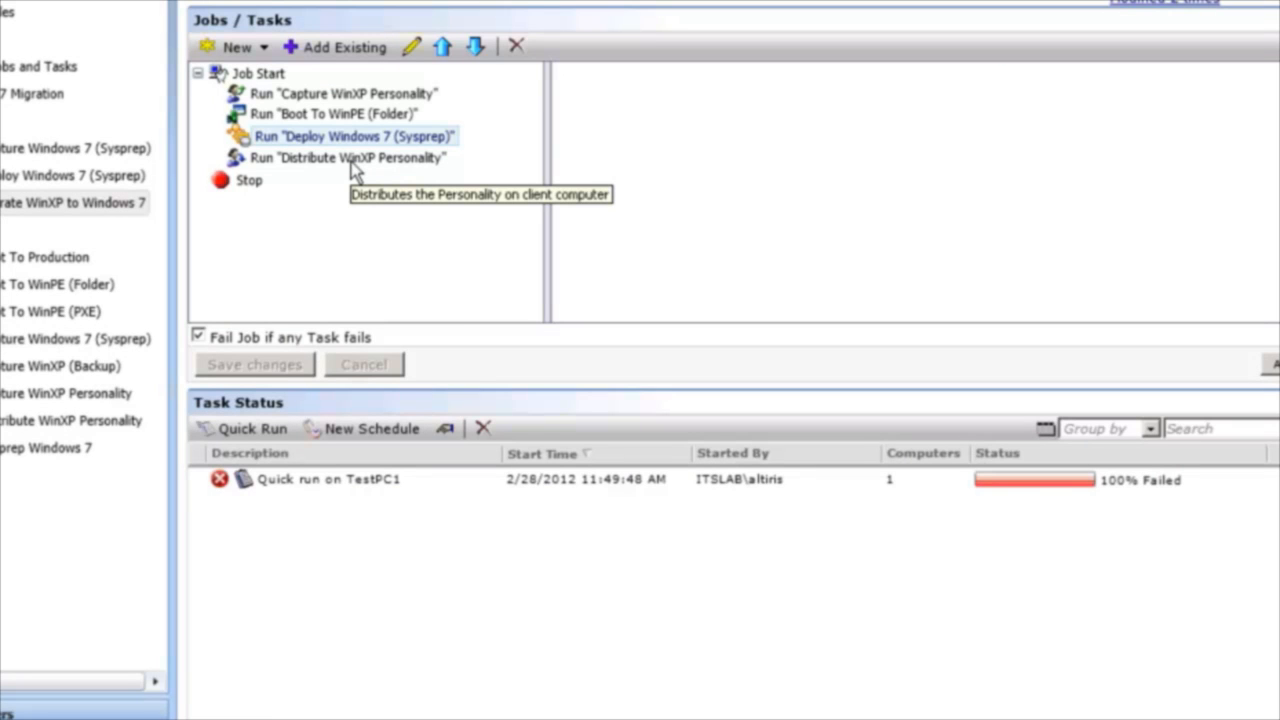
Open the Distribute WinXP Personality task for editing, review its personality name, distribute options and credentials, and close it.
{"action": "left_click", "coordinate": [353, 160]}
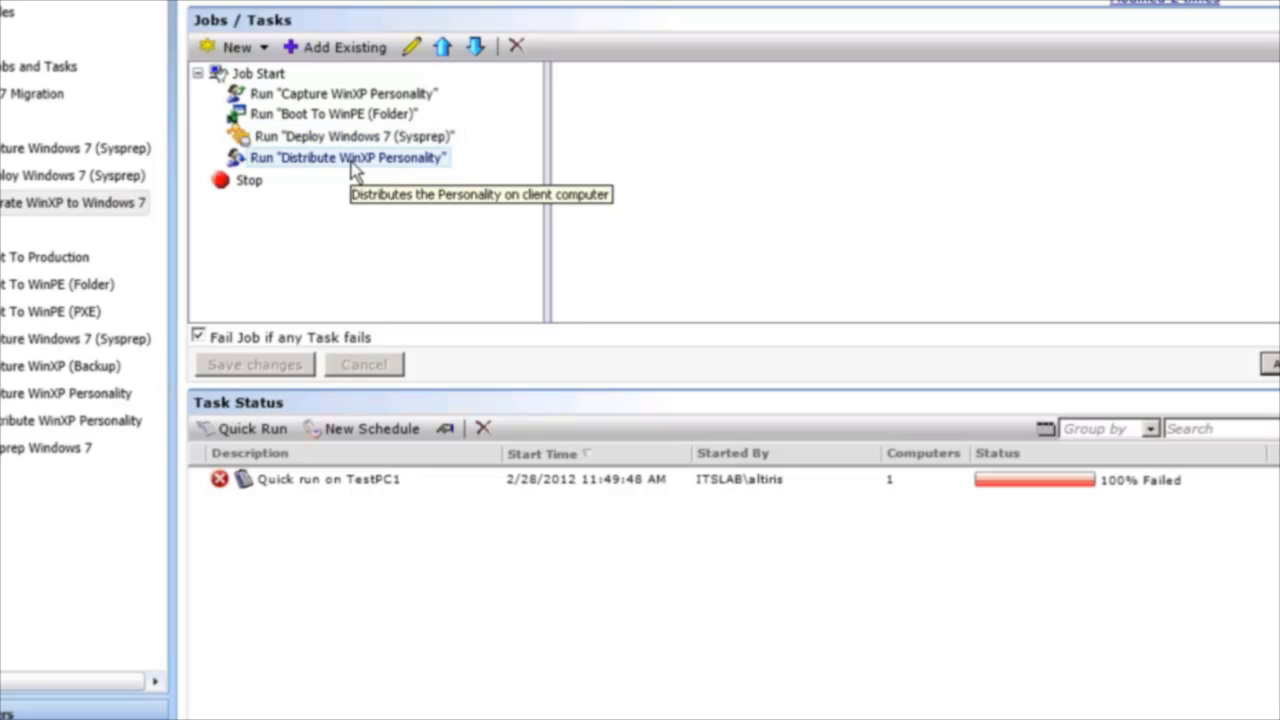
{"action": "left_click", "coordinate": [412, 47]}
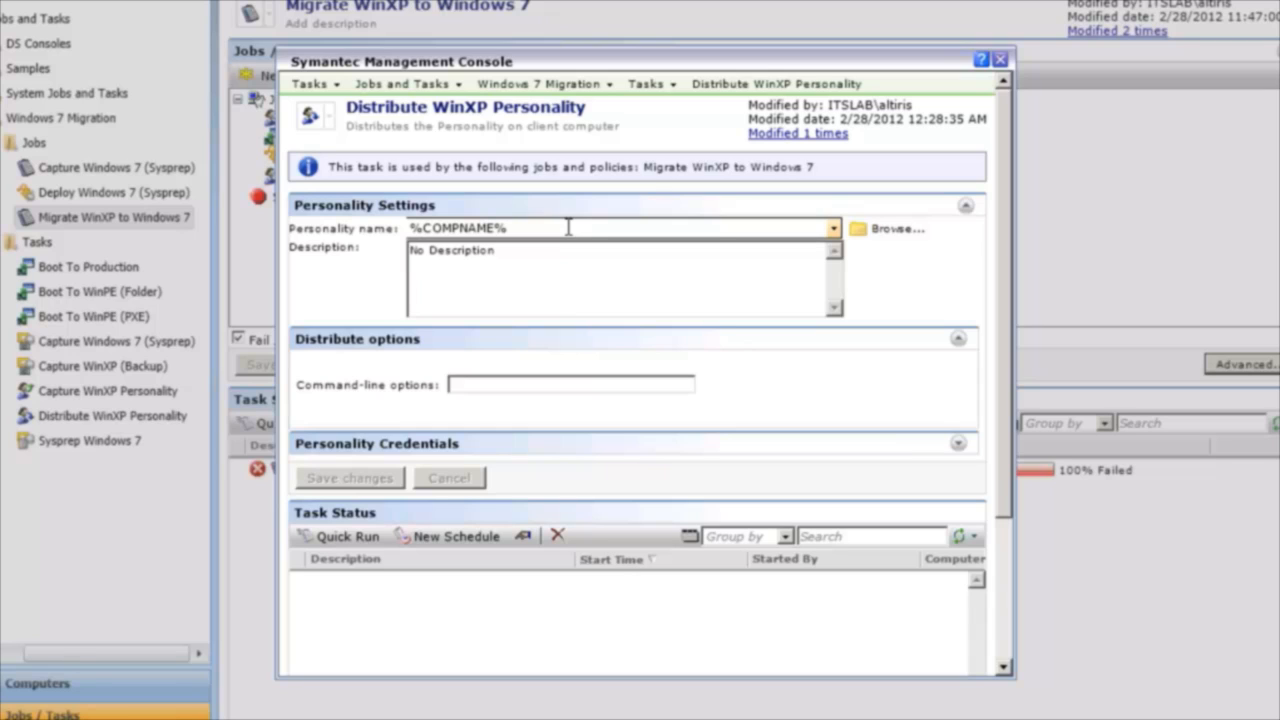
{"action": "left_click", "coordinate": [958, 338]}
{"action": "left_click", "coordinate": [958, 365]}
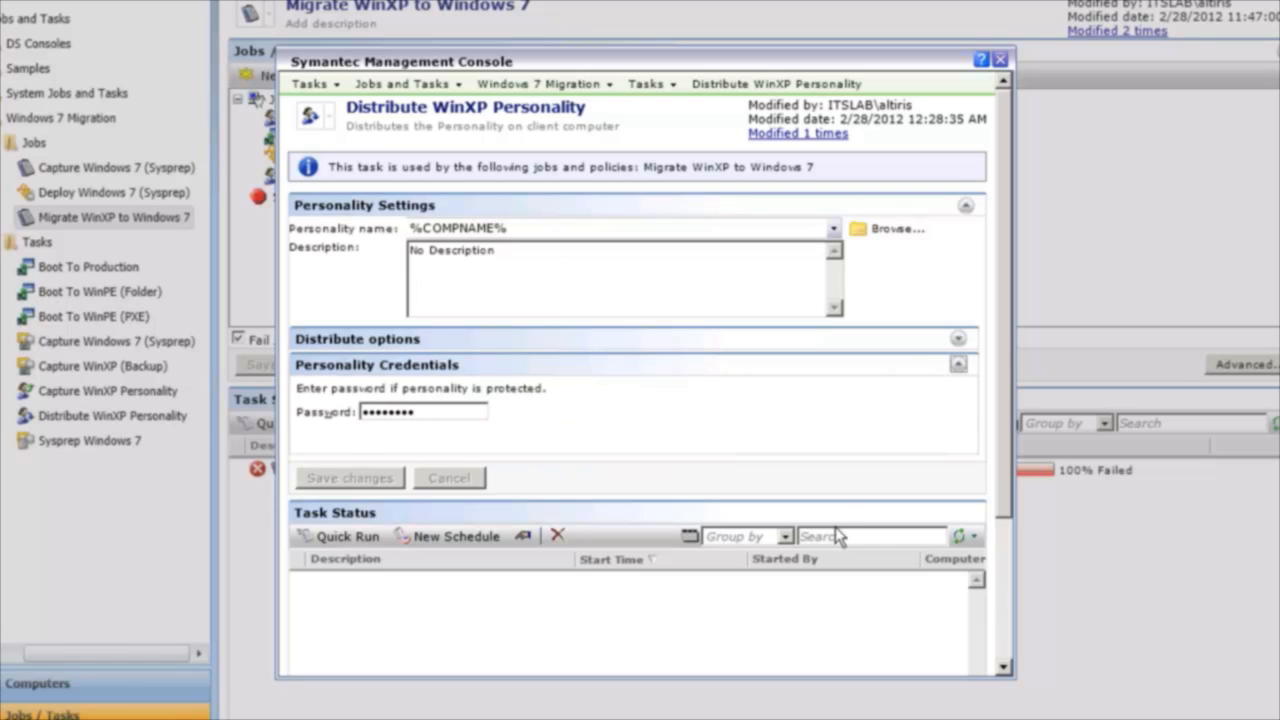
{"action": "left_click", "coordinate": [1000, 60]}
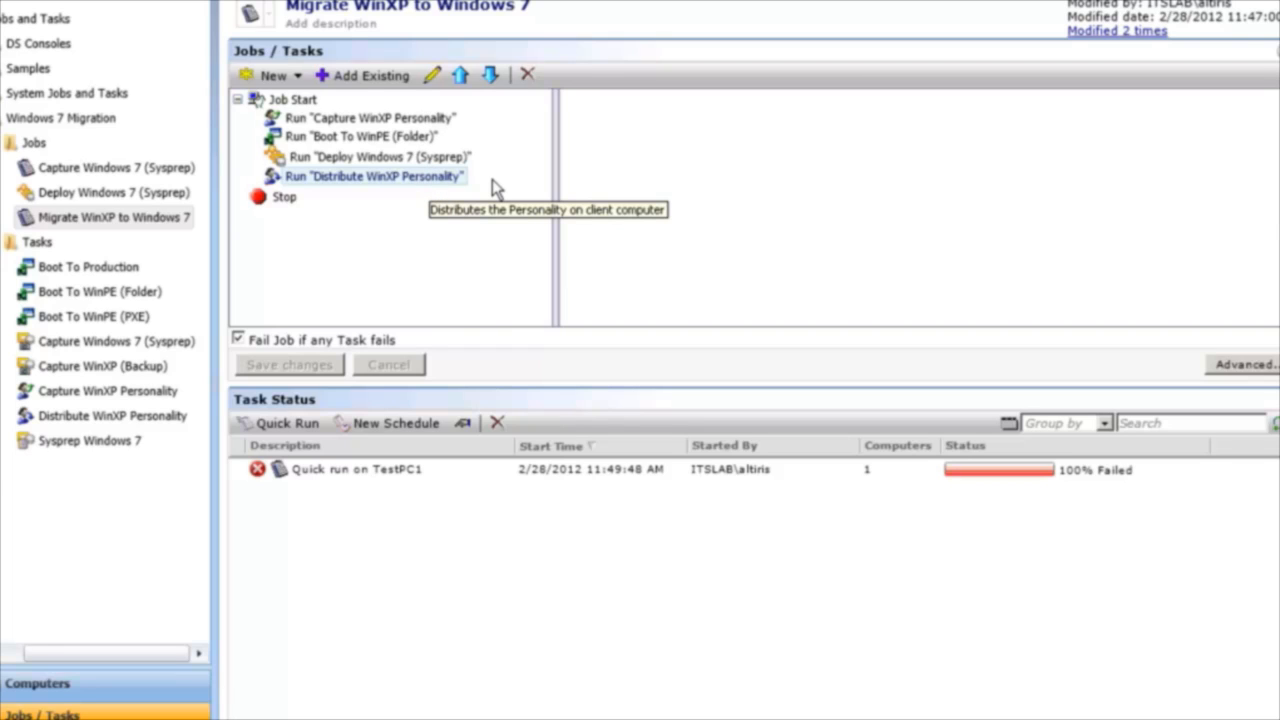
Start a new Quick Delivery task for the migration job and look at its software selection.
{"action": "left_click", "coordinate": [292, 82]}
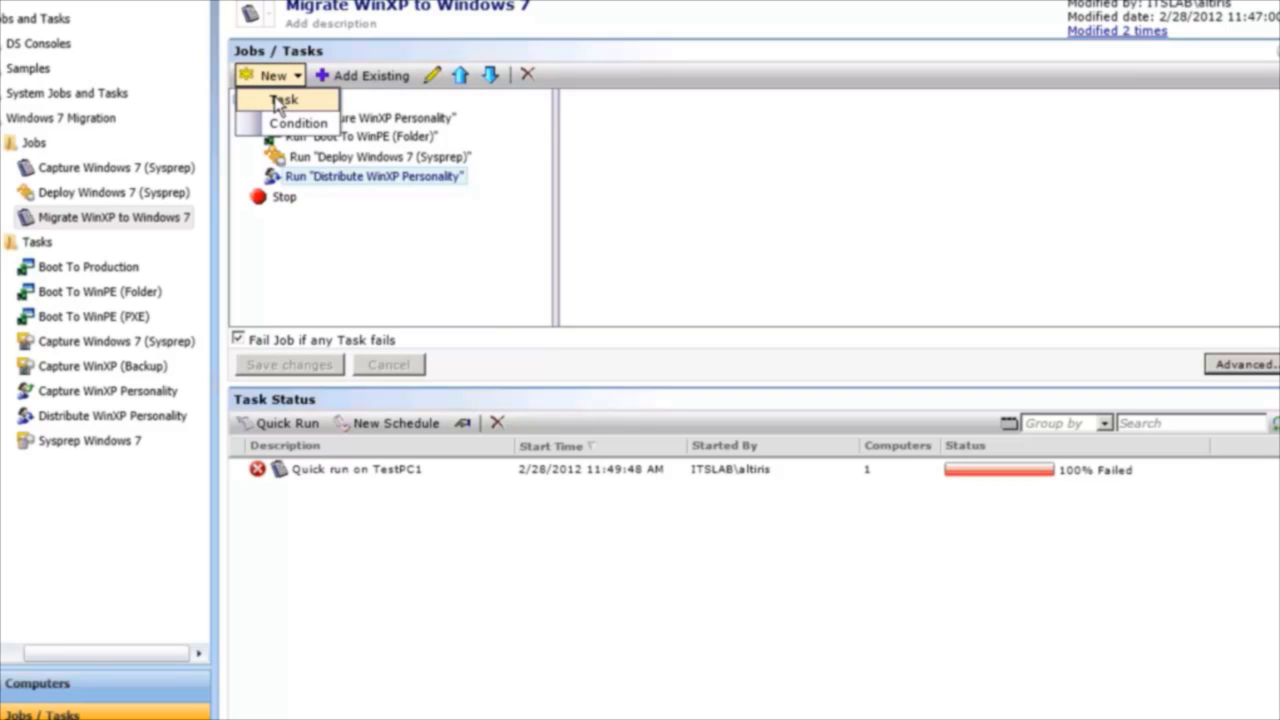
{"action": "left_click", "coordinate": [280, 102]}
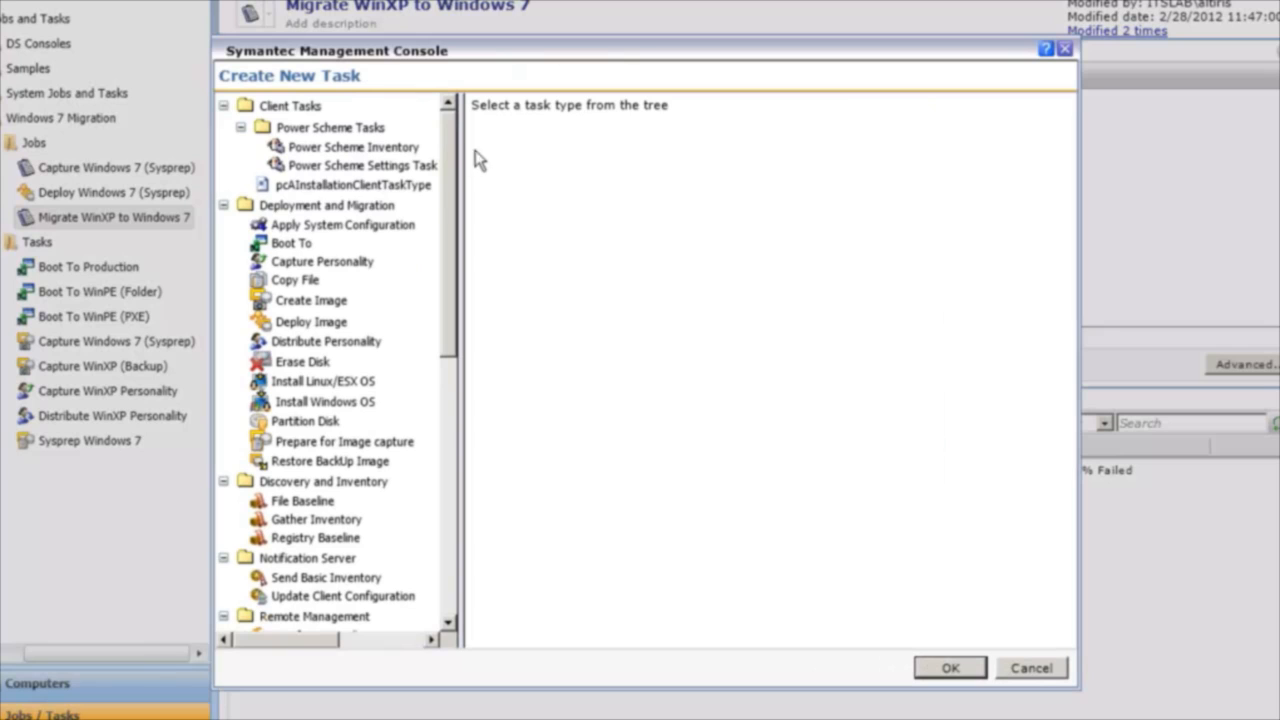
{"action": "scroll", "coordinate": [375, 443], "scroll_direction": "down", "scroll_amount": 13}
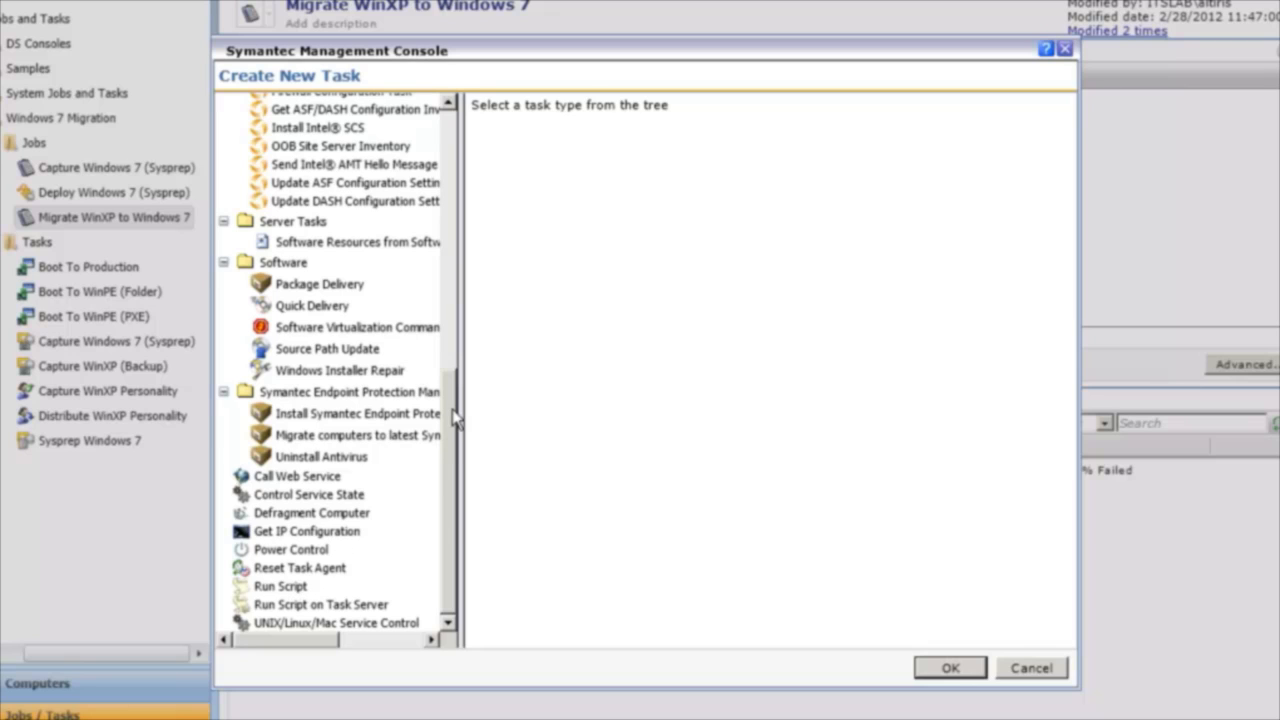
{"action": "left_click_drag", "start_coordinate": [453, 420], "coordinate": [455, 386]}
{"action": "left_click", "coordinate": [336, 378]}
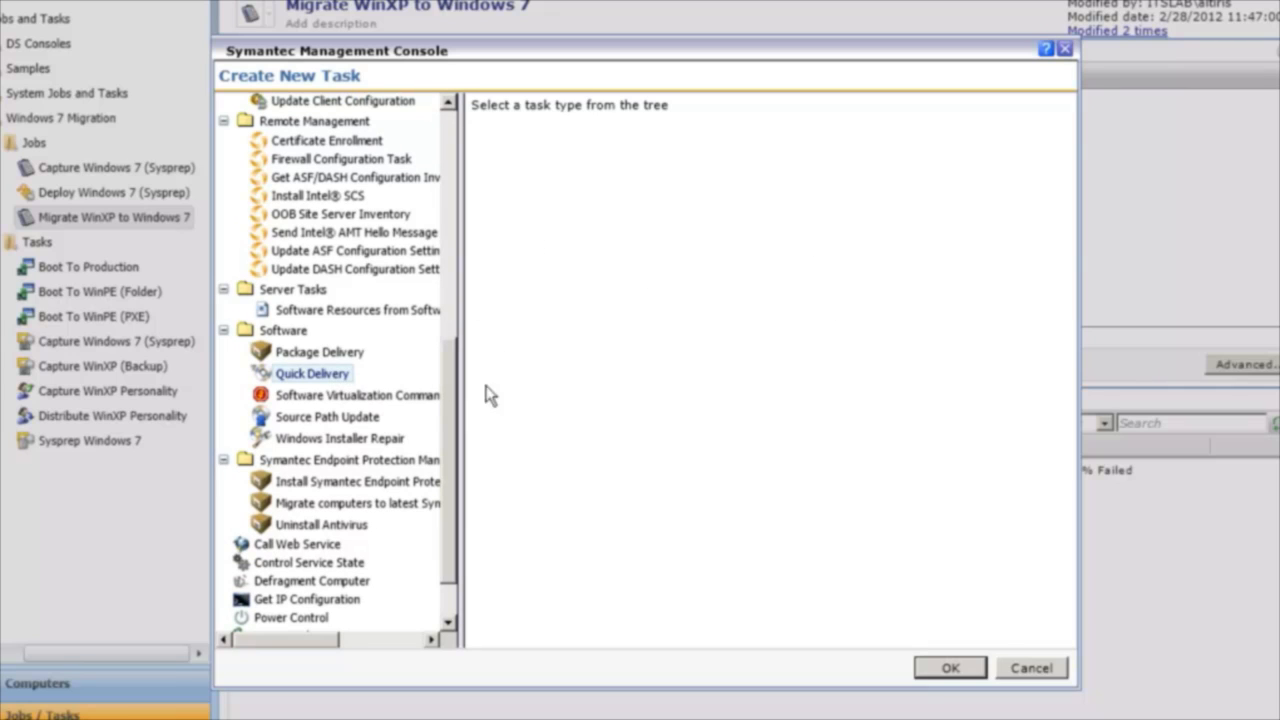
{"action": "left_click", "coordinate": [390, 380]}
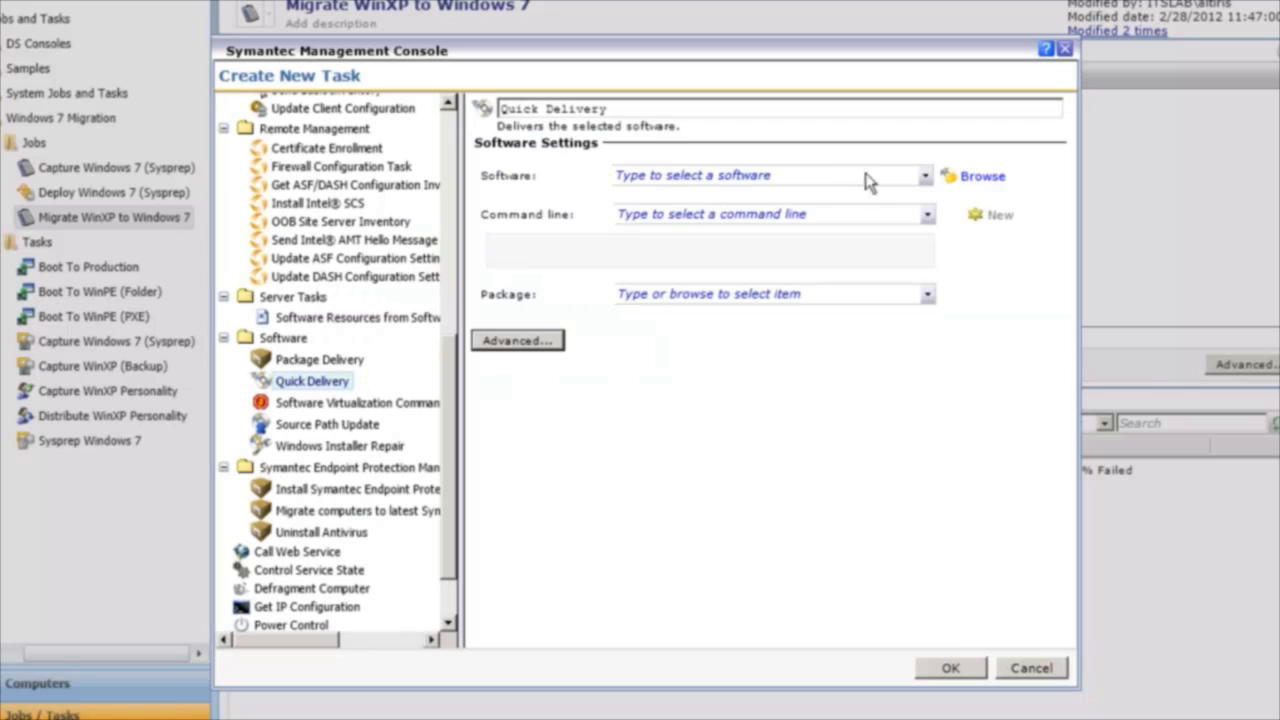
{"action": "left_click", "coordinate": [924, 176]}
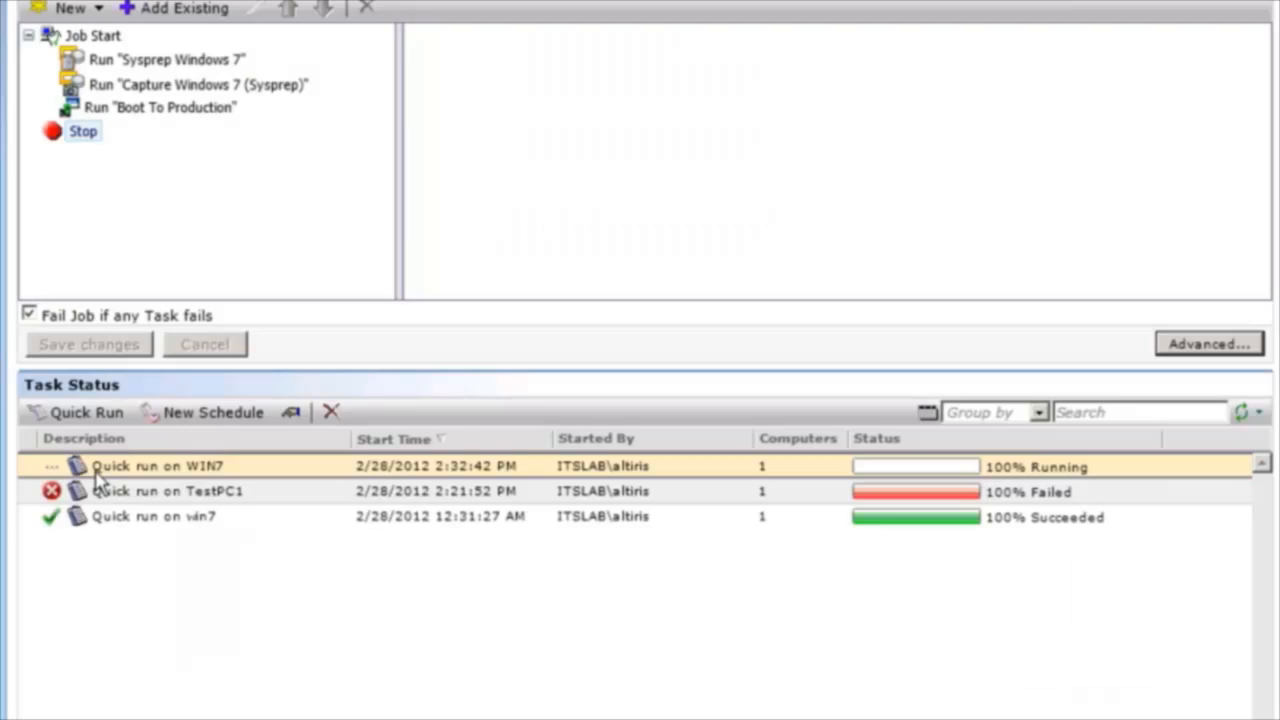
Open the capture job's quick run on WIN7 to check its run details, and return to the console window.
{"action": "double_click", "coordinate": [86, 466]}
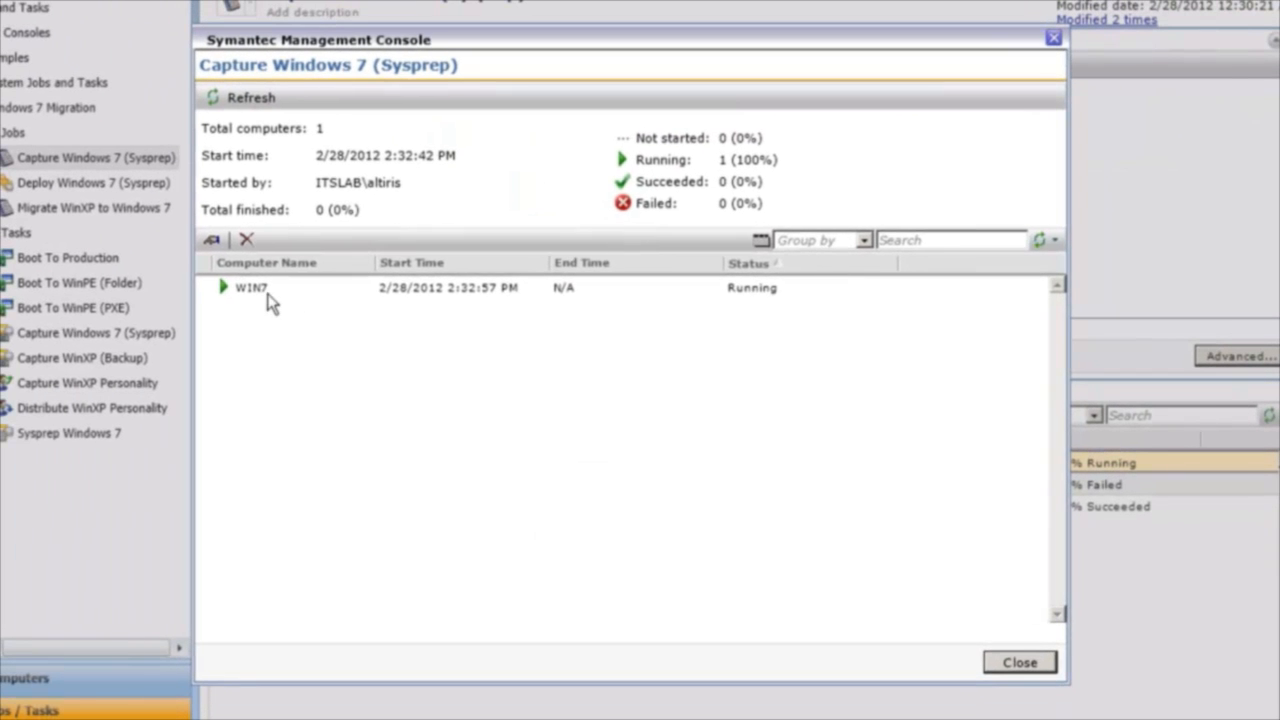
{"action": "double_click", "coordinate": [190, 282]}
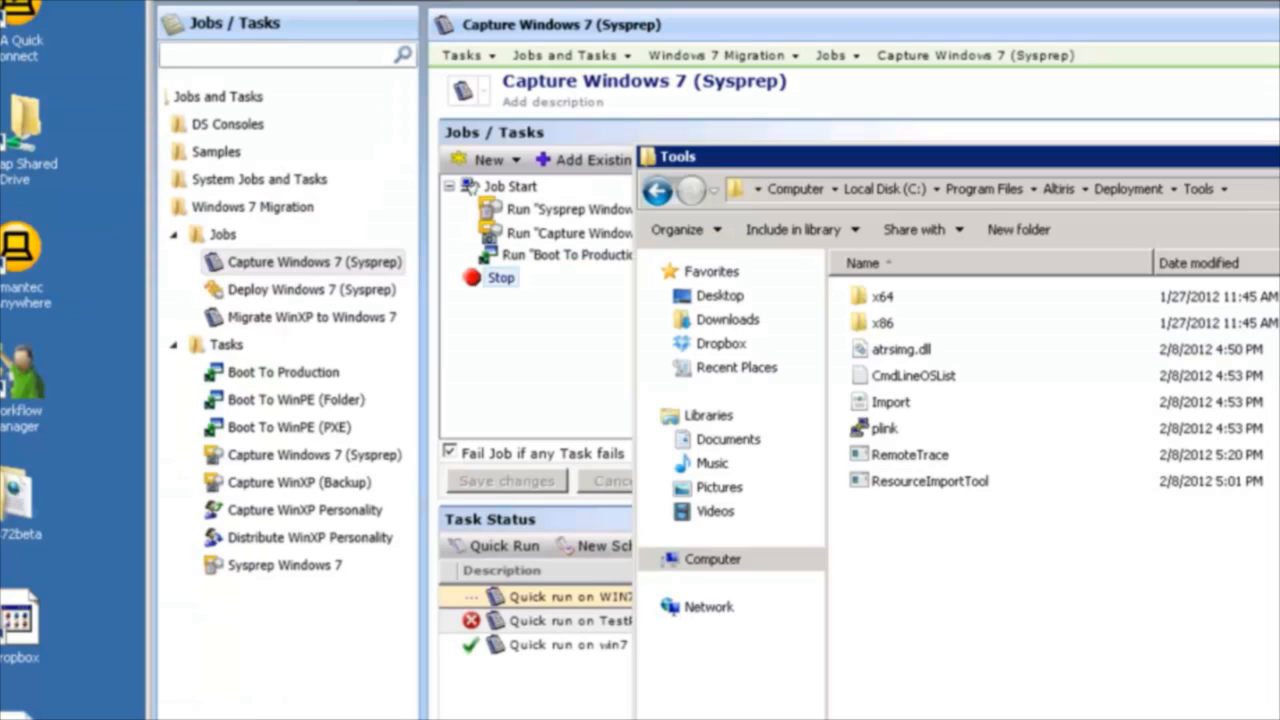
{"action": "left_click", "coordinate": [510, 390]}
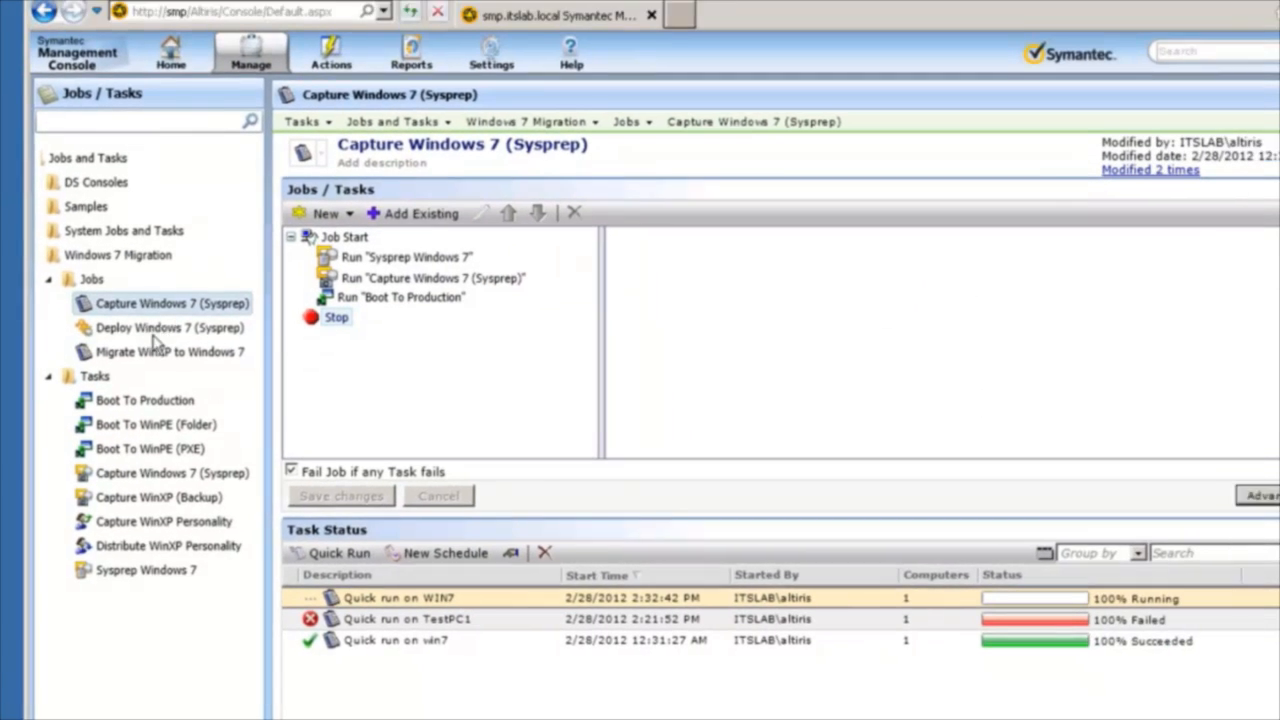
Reopen the Deploy Windows 7 (Sysprep) task in the Migrate WinXP to Windows 7 job and review its Sysprep configuration options.
{"action": "left_click", "coordinate": [330, 321]}
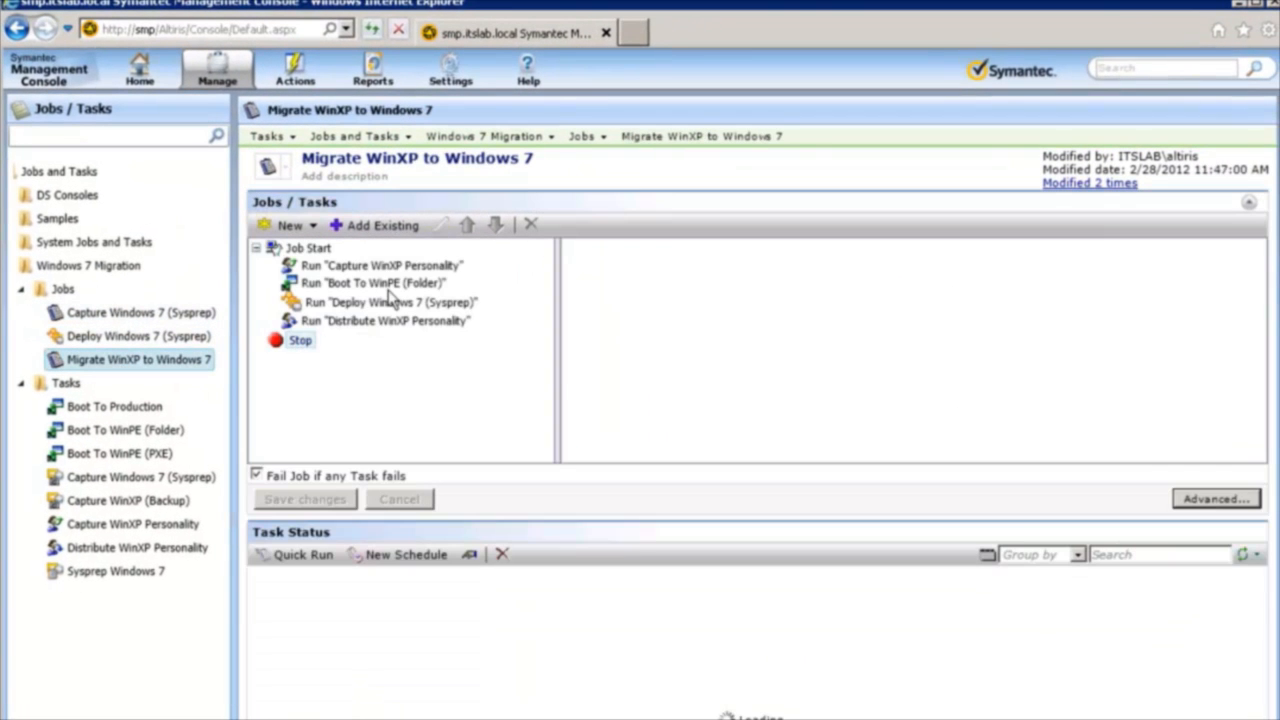
{"action": "left_click", "coordinate": [376, 308]}
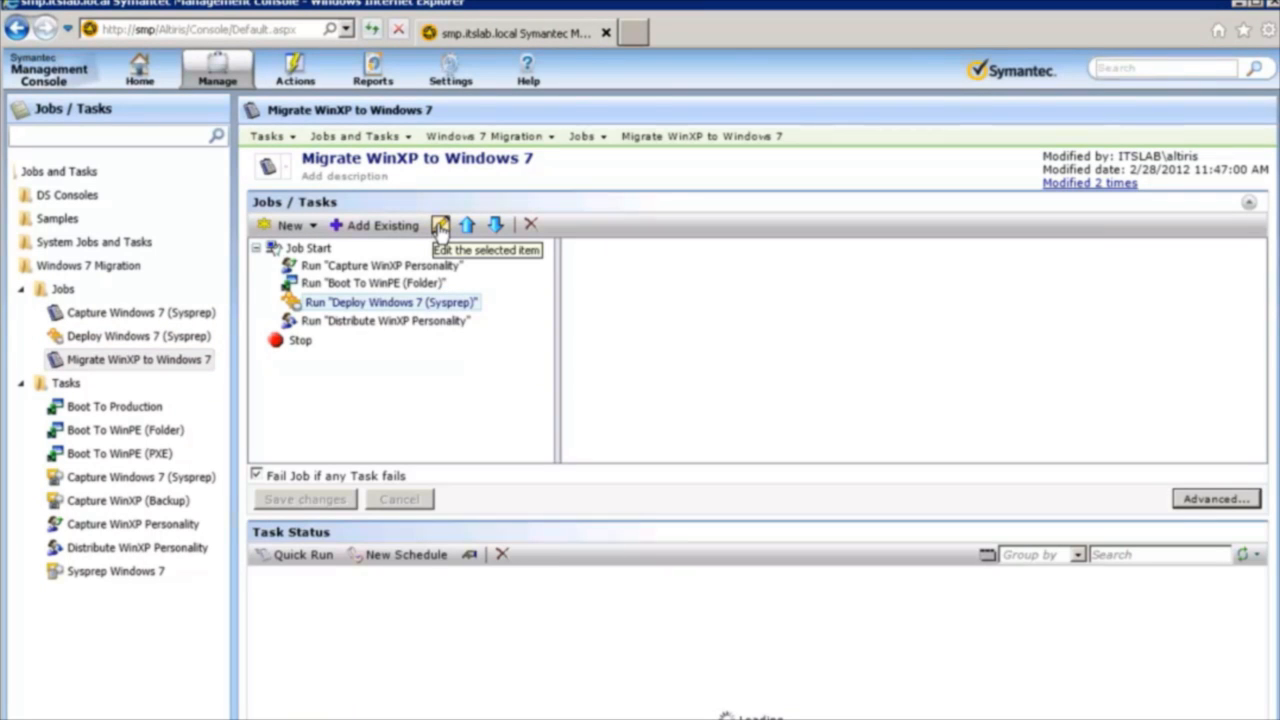
{"action": "left_click", "coordinate": [440, 226]}
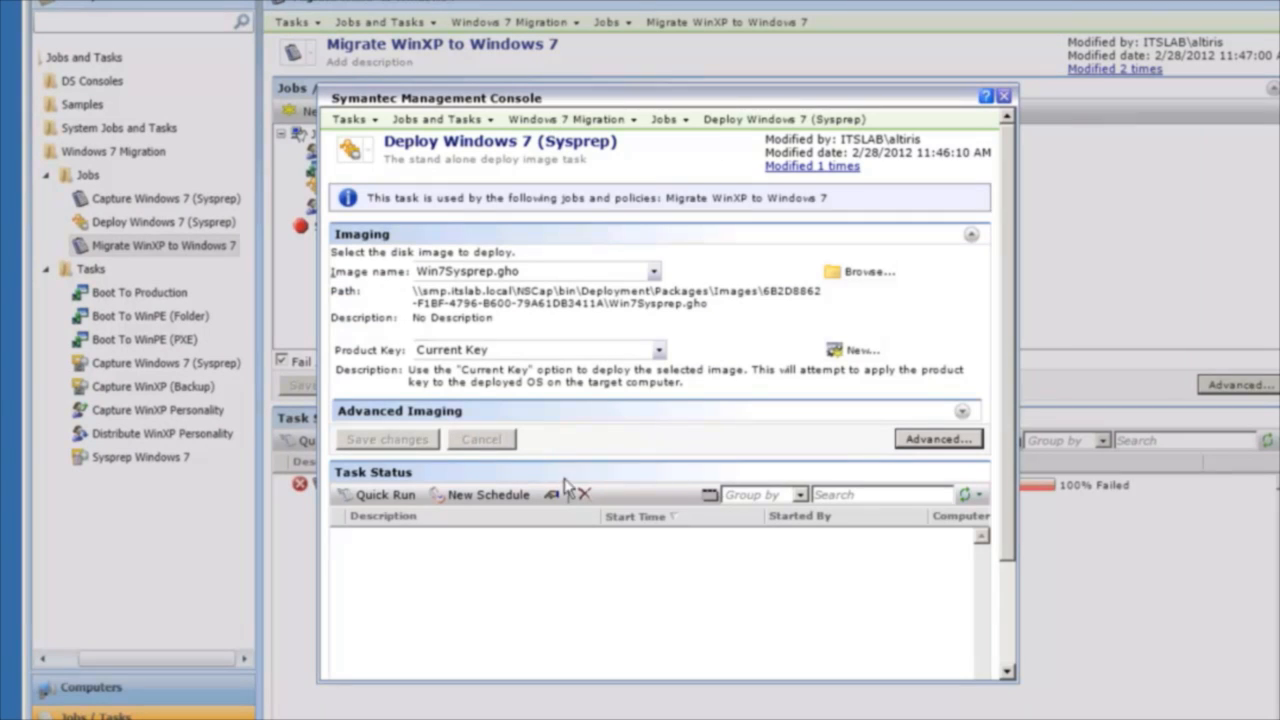
{"action": "left_click", "coordinate": [963, 414]}
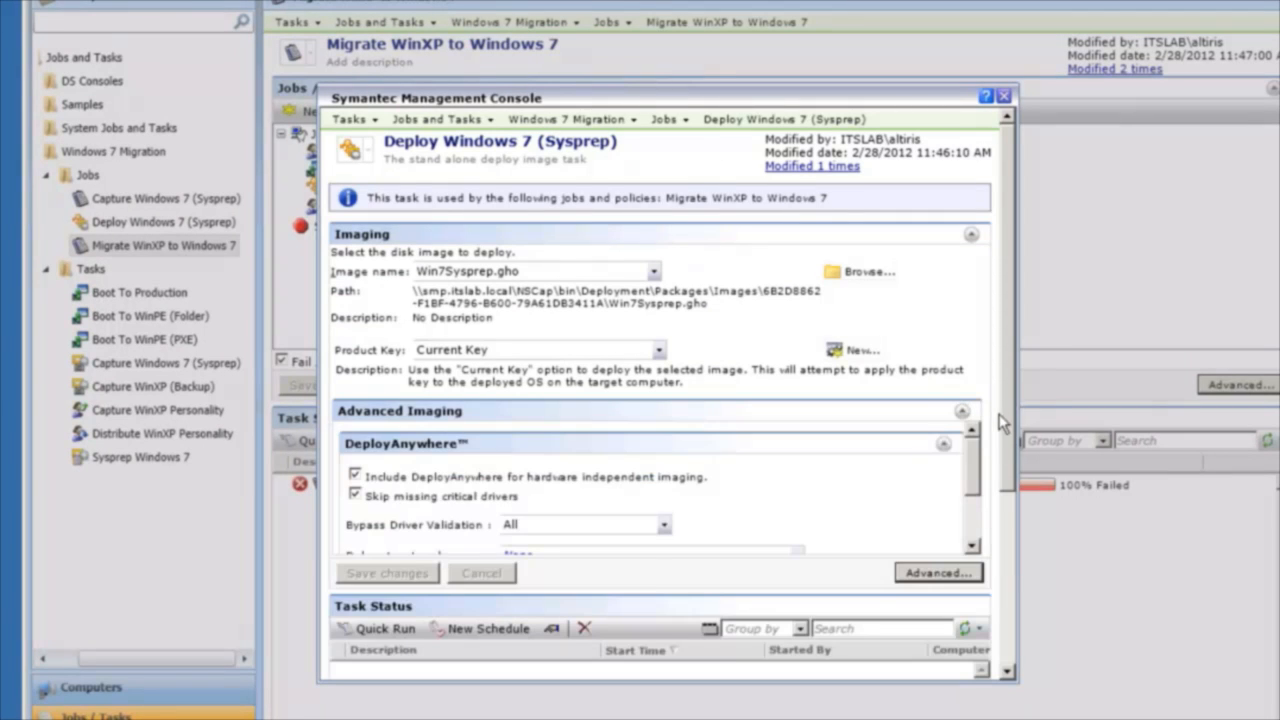
{"action": "scroll", "coordinate": [1004, 424], "scroll_direction": "down", "scroll_amount": 2}
{"action": "scroll", "coordinate": [971, 397], "scroll_direction": "down", "scroll_amount": 2}
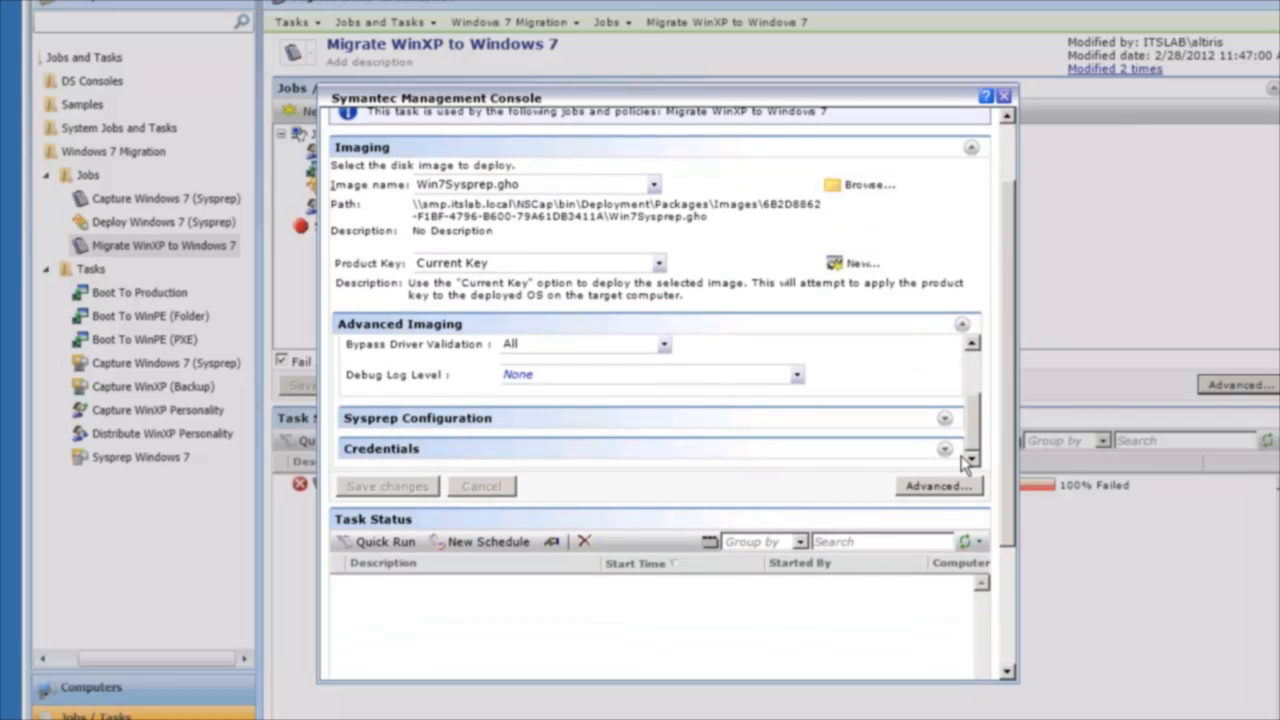
{"action": "left_click", "coordinate": [944, 418]}
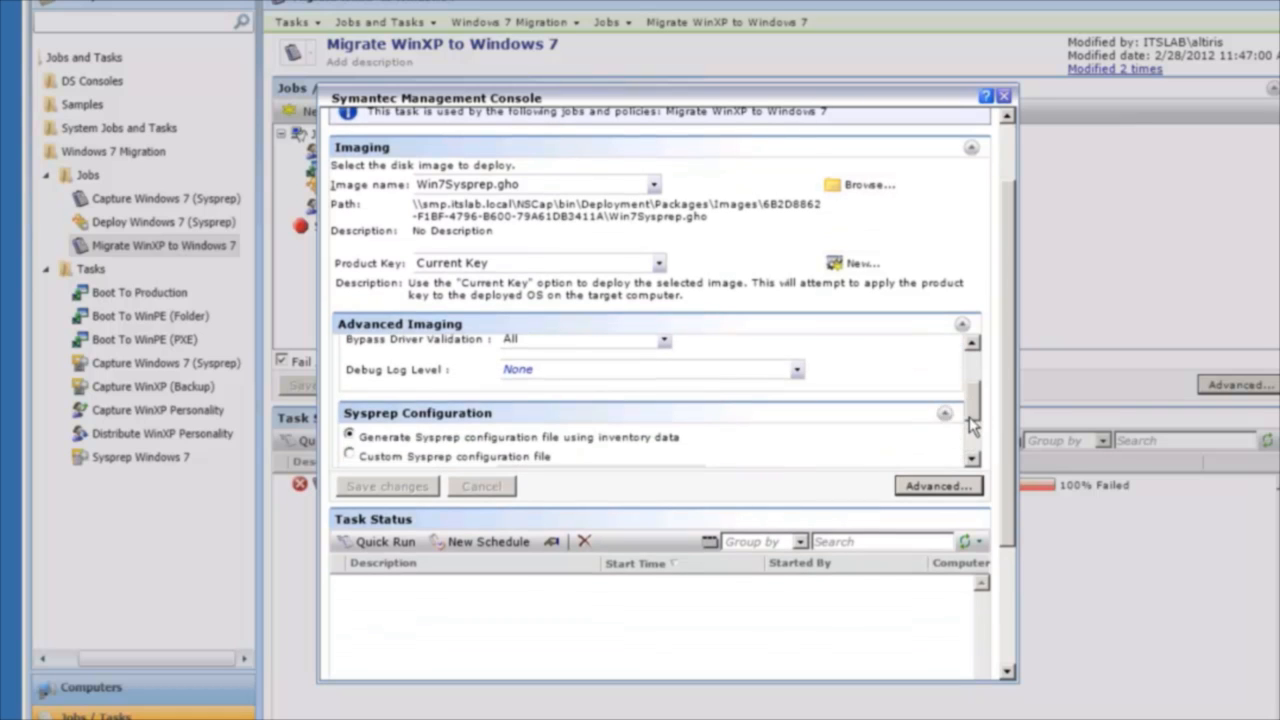
{"action": "scroll", "coordinate": [971, 424], "scroll_direction": "down", "scroll_amount": 1}
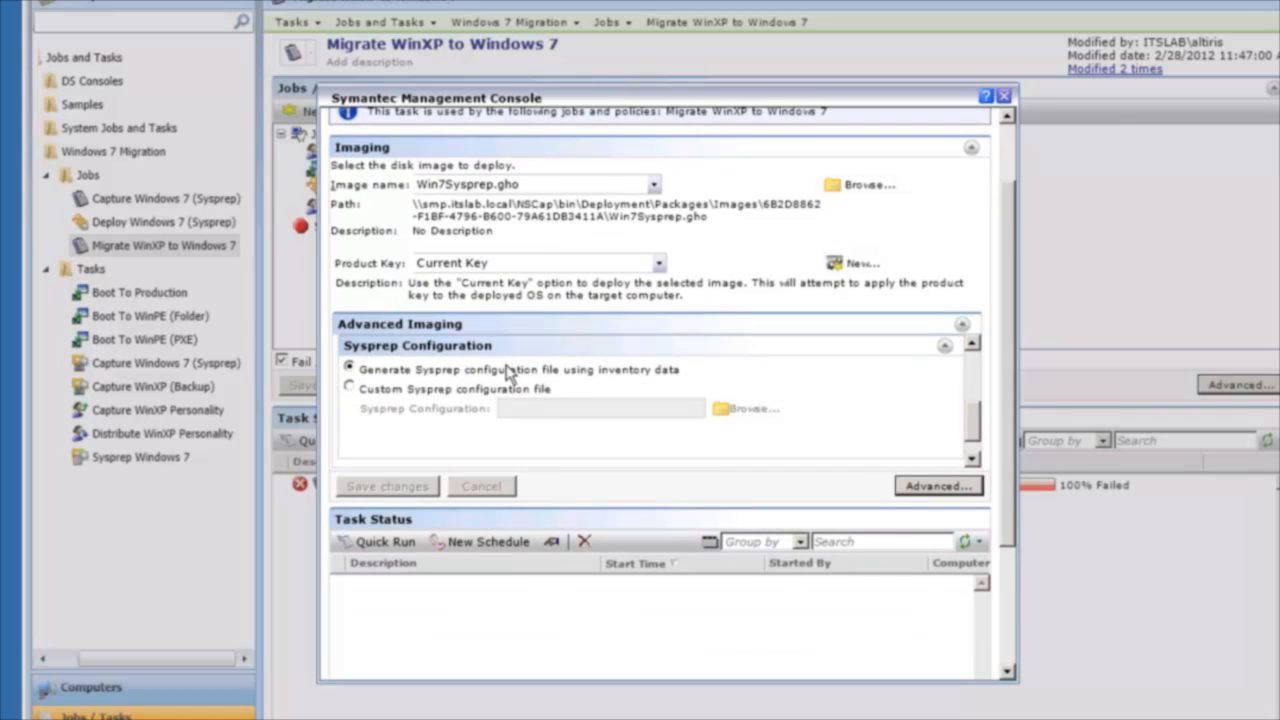